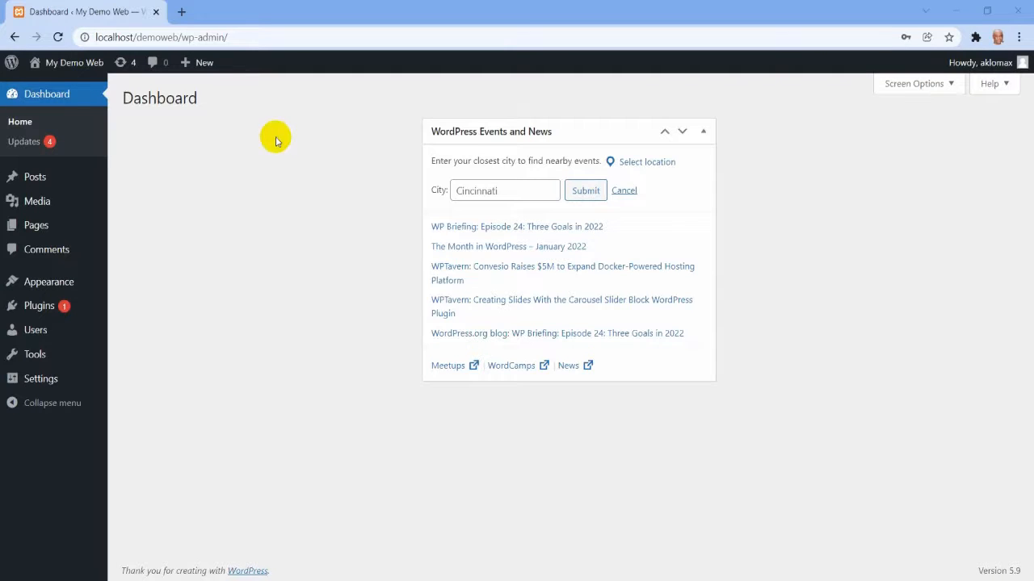
Open the demo site's front end in a new browser tab, look over its home page and close that tab.
{"action": "left_click", "coordinate": [66, 65]}
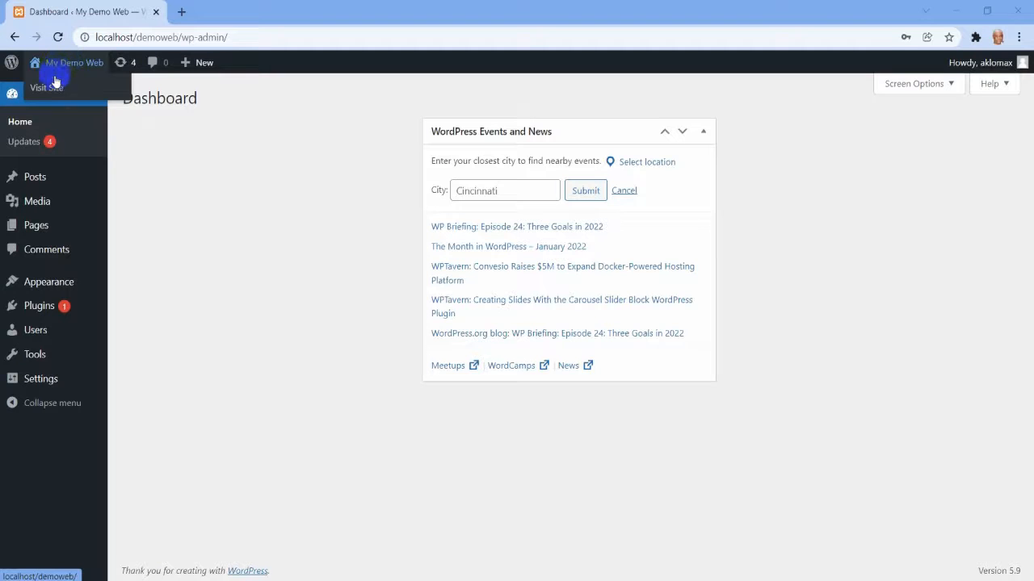
{"action": "right_click", "coordinate": [61, 99]}
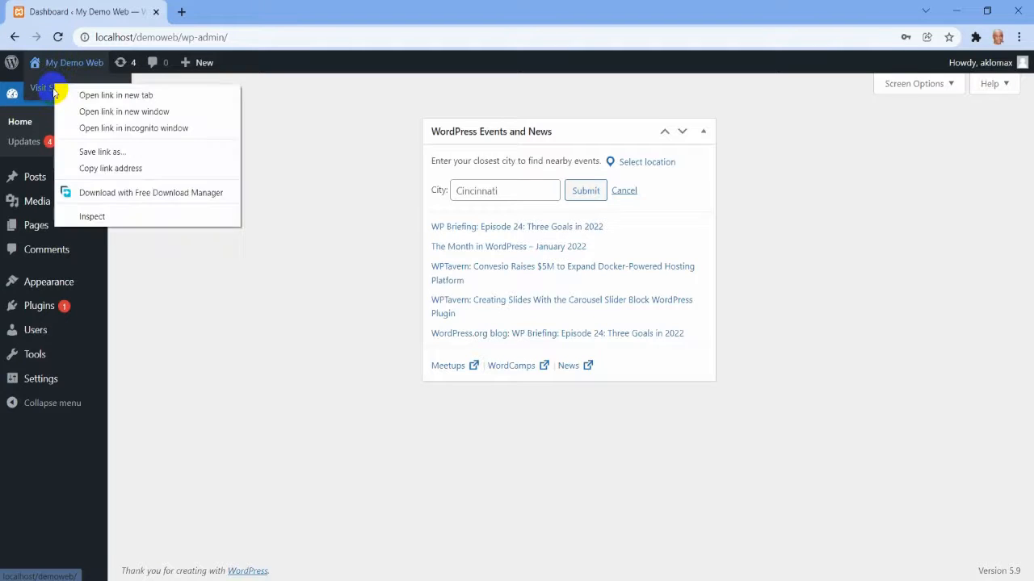
{"action": "left_click", "coordinate": [92, 99]}
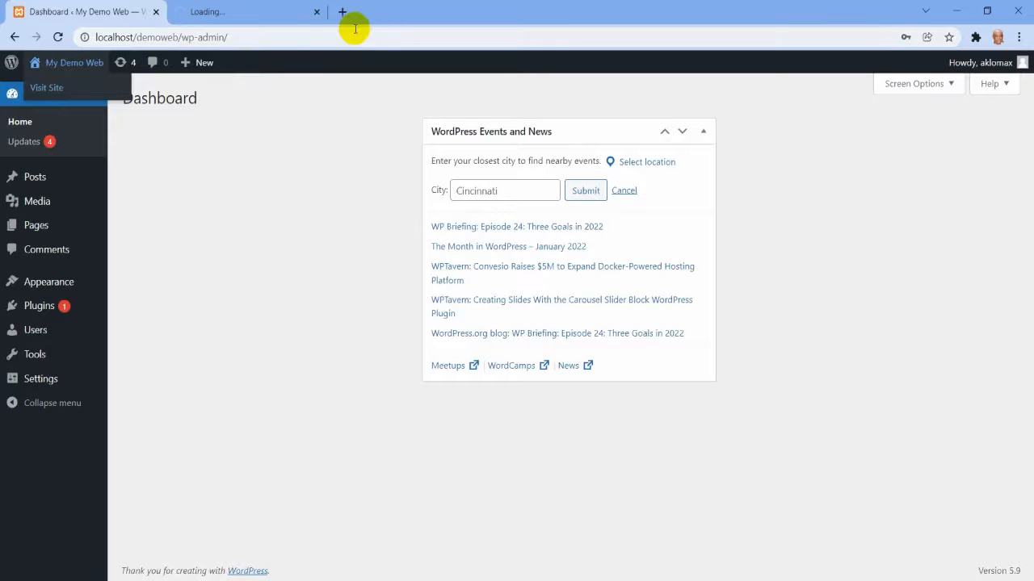
{"action": "left_click", "coordinate": [261, 12]}
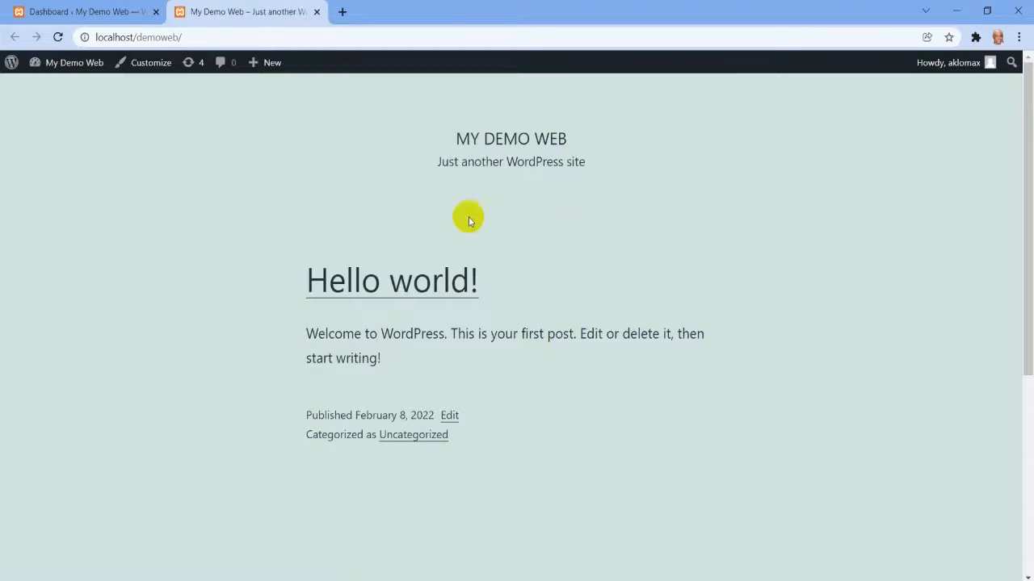
{"action": "scroll", "coordinate": [489, 197], "scroll_direction": "down", "scroll_amount": 3}
{"action": "scroll", "coordinate": [487, 192], "scroll_direction": "up", "scroll_amount": 3}
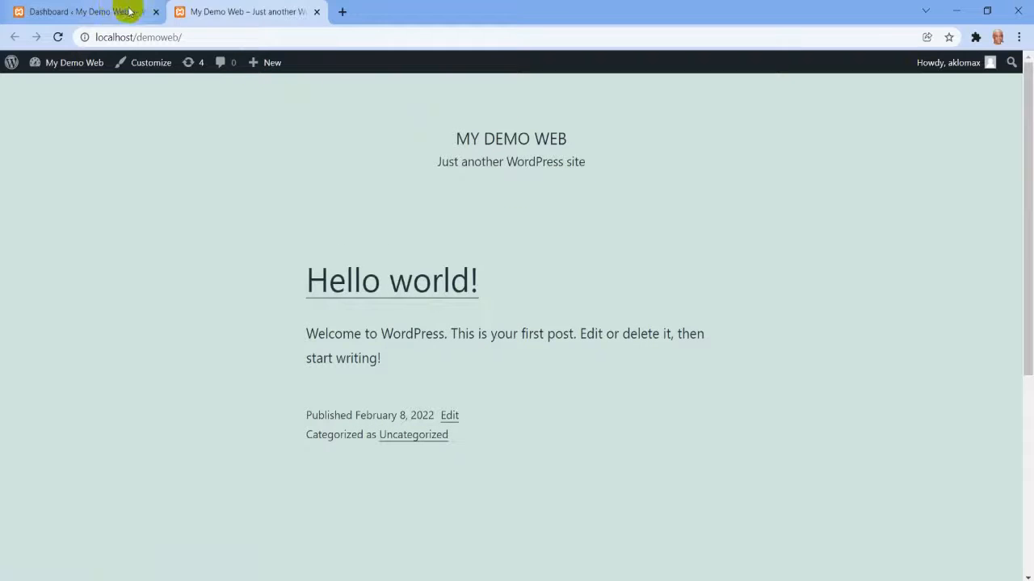
{"action": "left_click", "coordinate": [318, 12]}
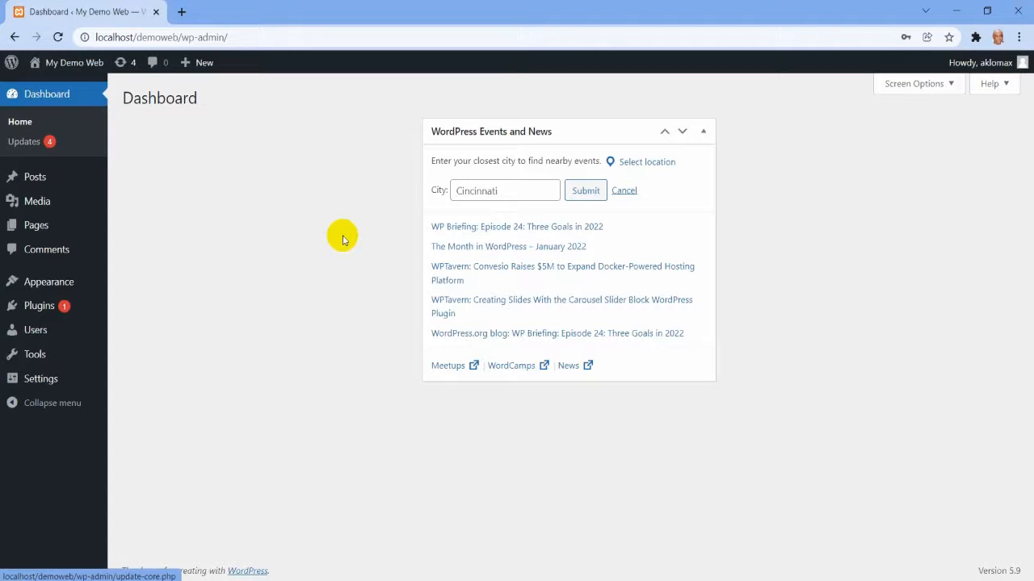
Go to the page for adding new plugins and search the plugin directory for "elemento".
{"action": "left_click", "coordinate": [42, 307]}
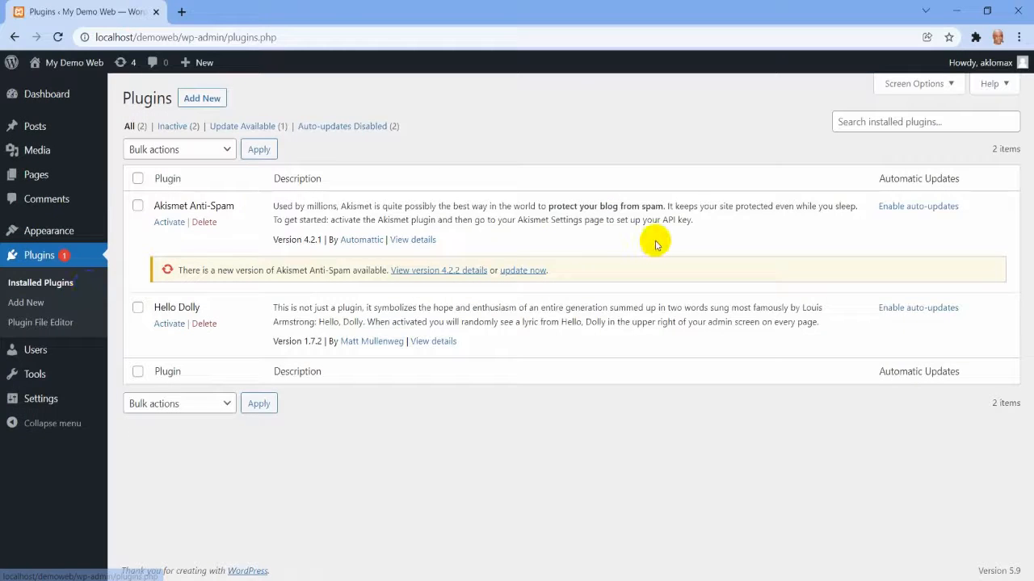
{"action": "left_click", "coordinate": [214, 102]}
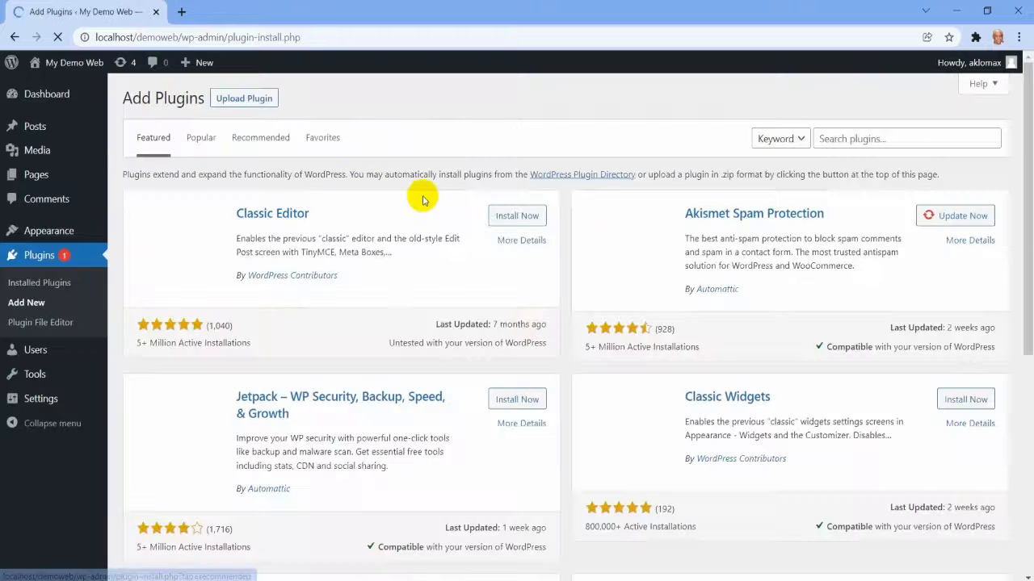
{"action": "left_click", "coordinate": [860, 135]}
{"action": "type", "text": "elem"}
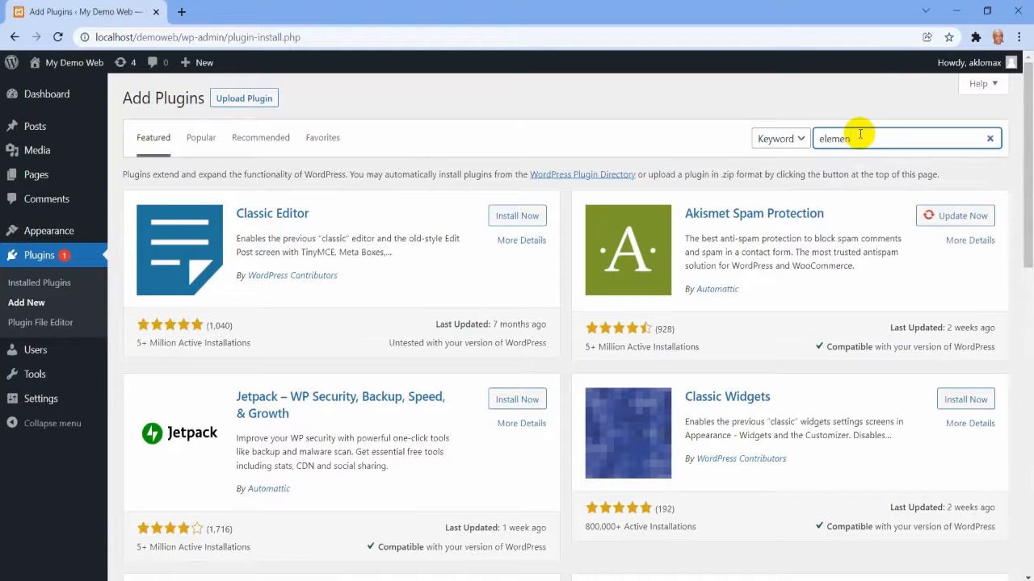
{"action": "type", "text": "en"}
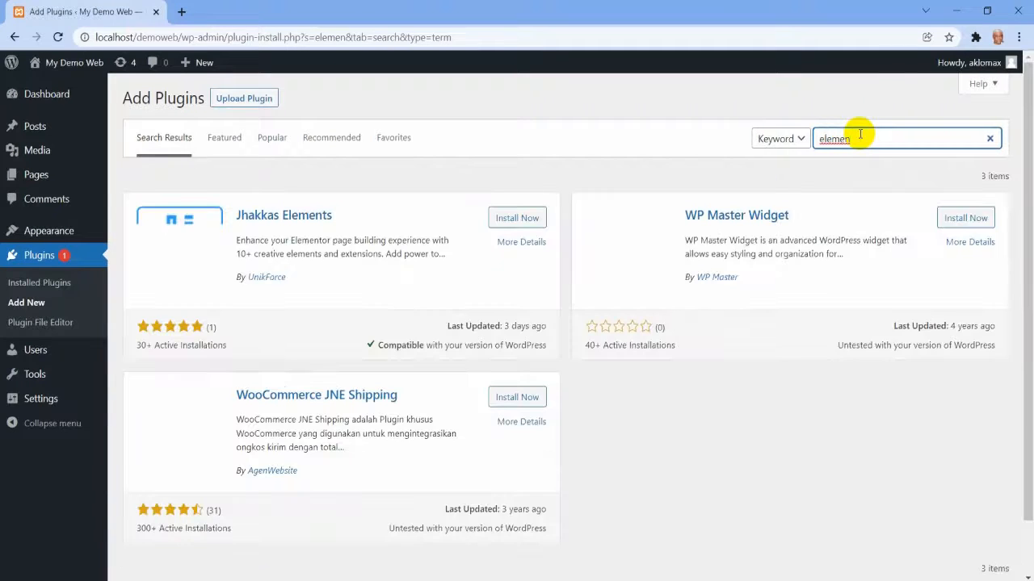
{"action": "type", "text": "to"}
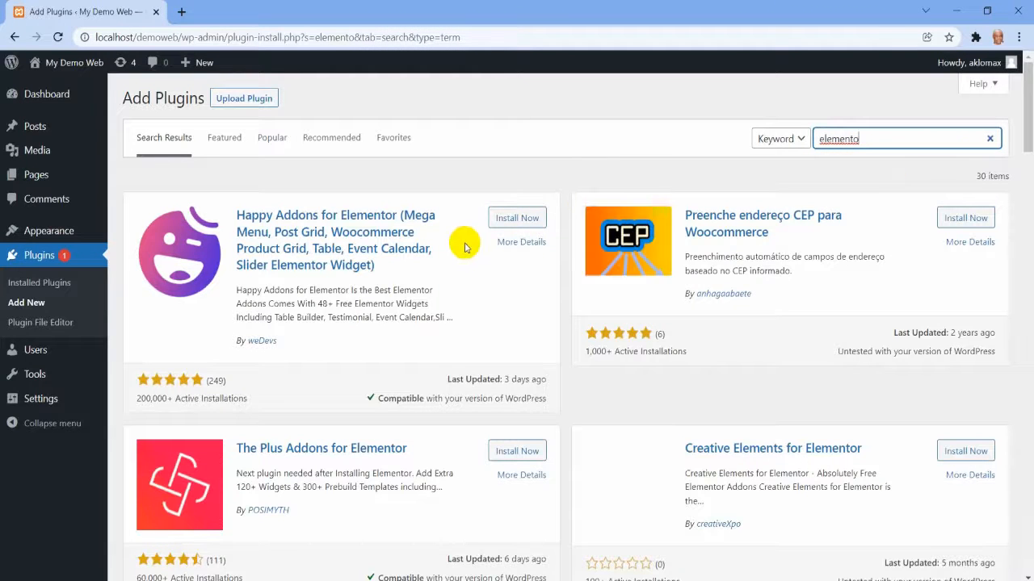
Look through the plugin search results for the Elementor page builder.
{"action": "scroll", "coordinate": [517, 253], "scroll_direction": "down", "scroll_amount": 6}
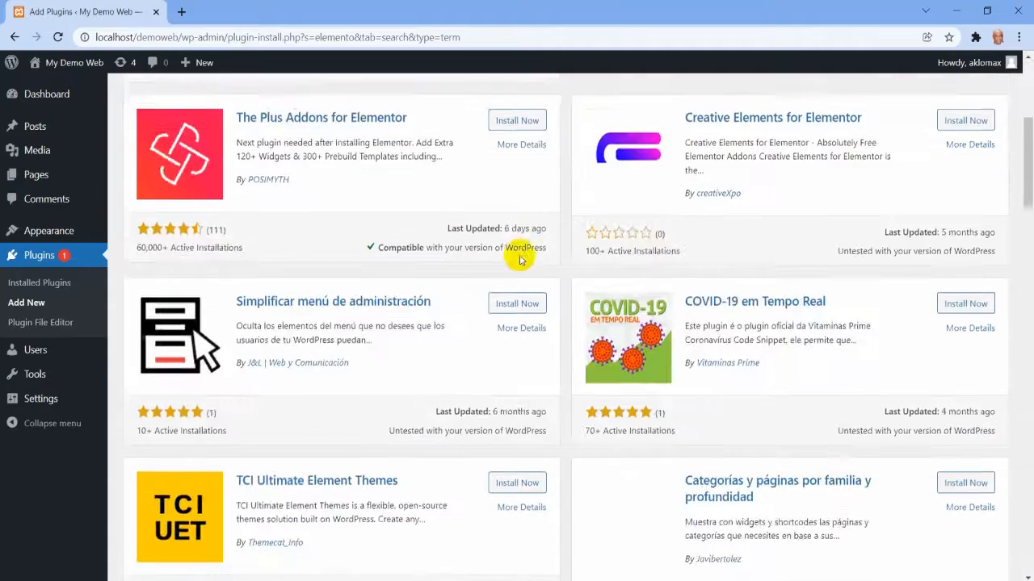
{"action": "scroll", "coordinate": [458, 268], "scroll_direction": "down", "scroll_amount": 4}
{"action": "scroll", "coordinate": [459, 261], "scroll_direction": "up", "scroll_amount": 10}
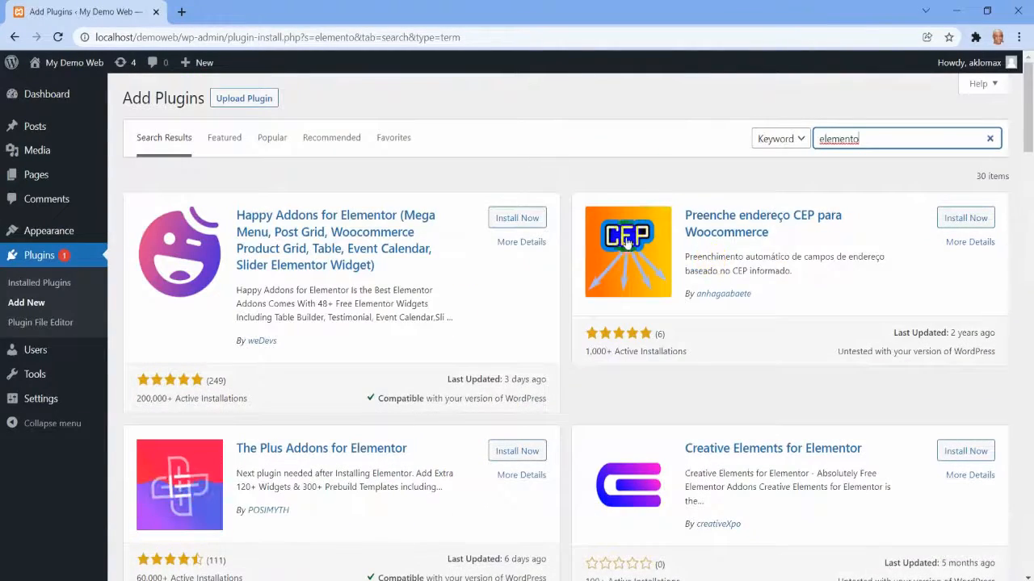
{"action": "scroll", "coordinate": [626, 242], "scroll_direction": "down", "scroll_amount": 3}
{"action": "scroll", "coordinate": [626, 242], "scroll_direction": "down", "scroll_amount": 8}
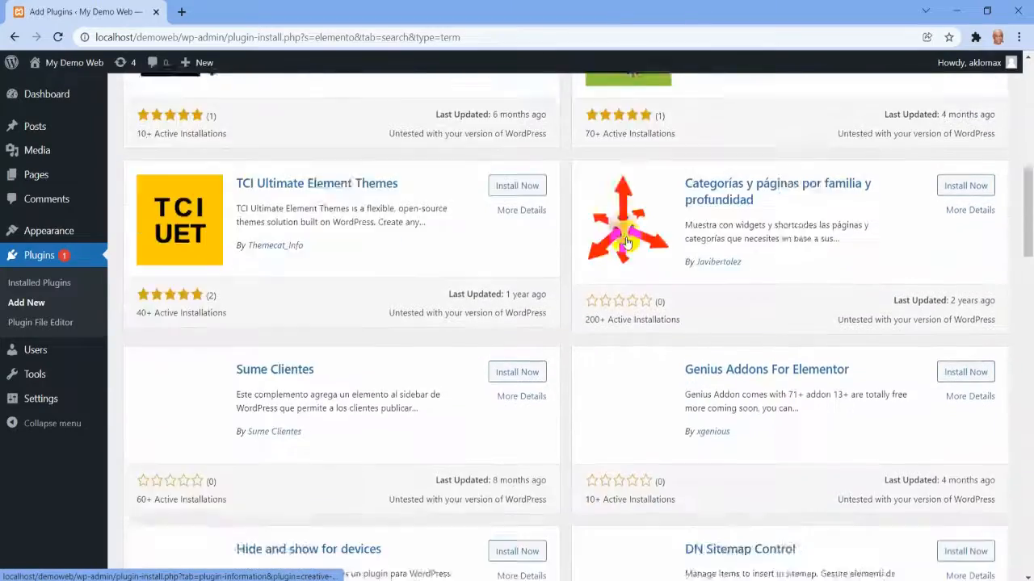
{"action": "scroll", "coordinate": [627, 240], "scroll_direction": "down", "scroll_amount": 8}
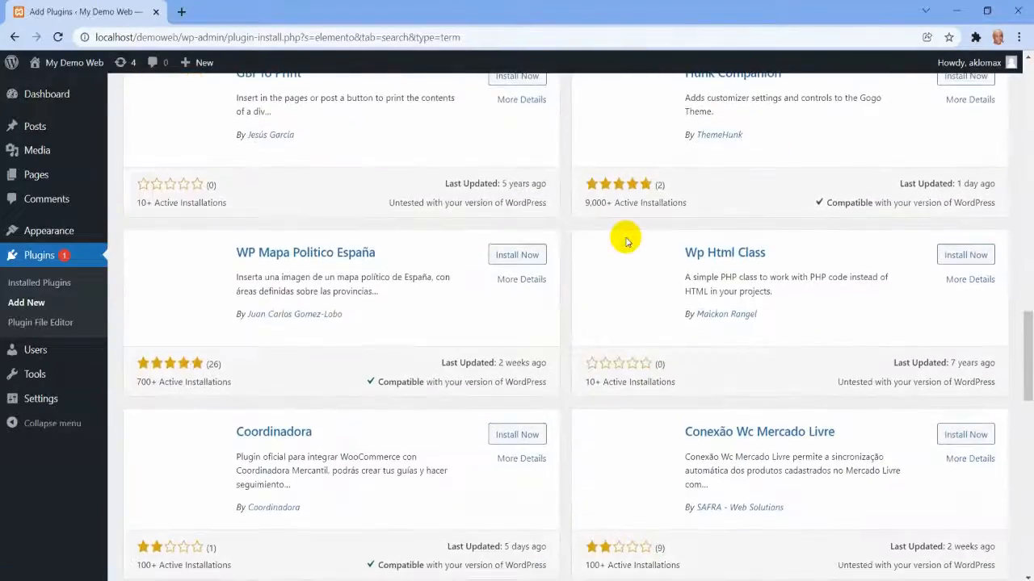
{"action": "scroll", "coordinate": [626, 240], "scroll_direction": "up", "scroll_amount": 19}
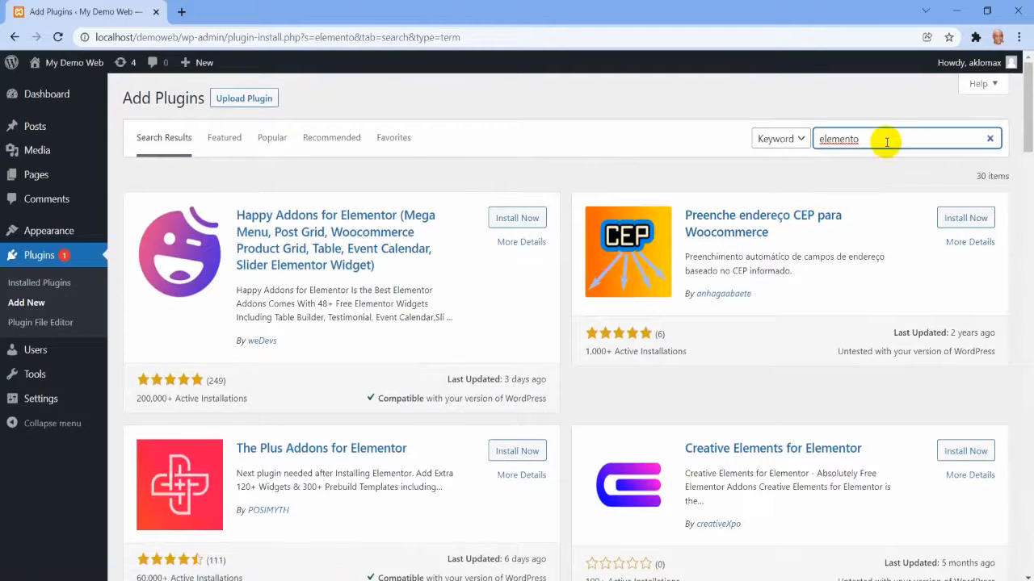
Complete the plugin search as "elementor", and install and activate Elementor Website Builder.
{"action": "type", "text": "r"}
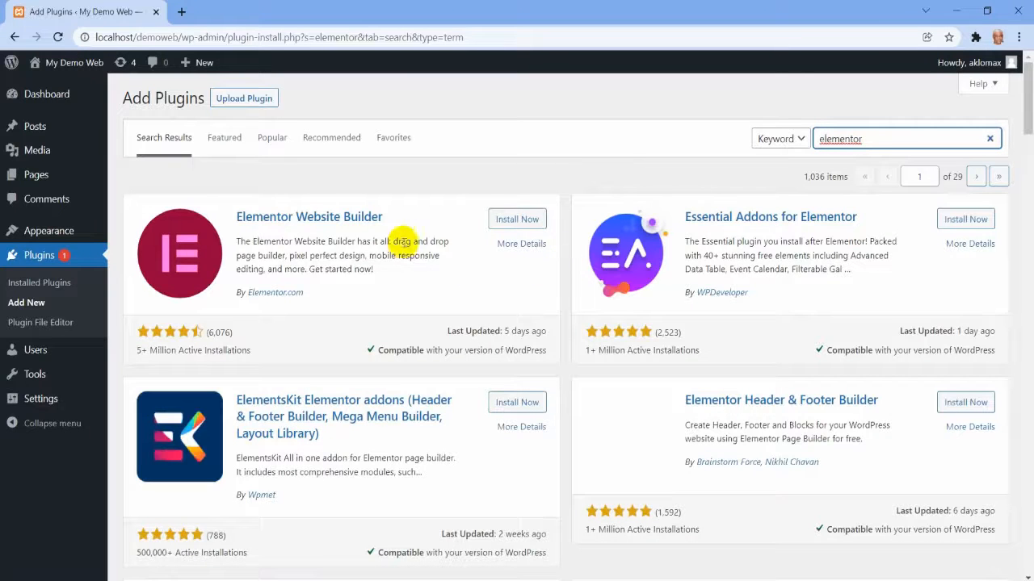
{"action": "left_click", "coordinate": [517, 220]}
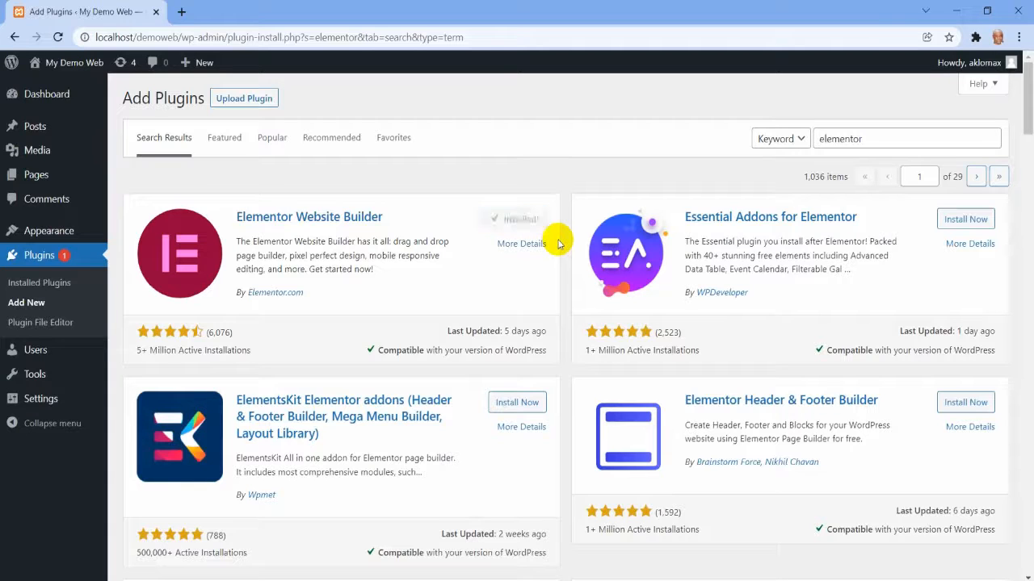
{"action": "left_click", "coordinate": [525, 225]}
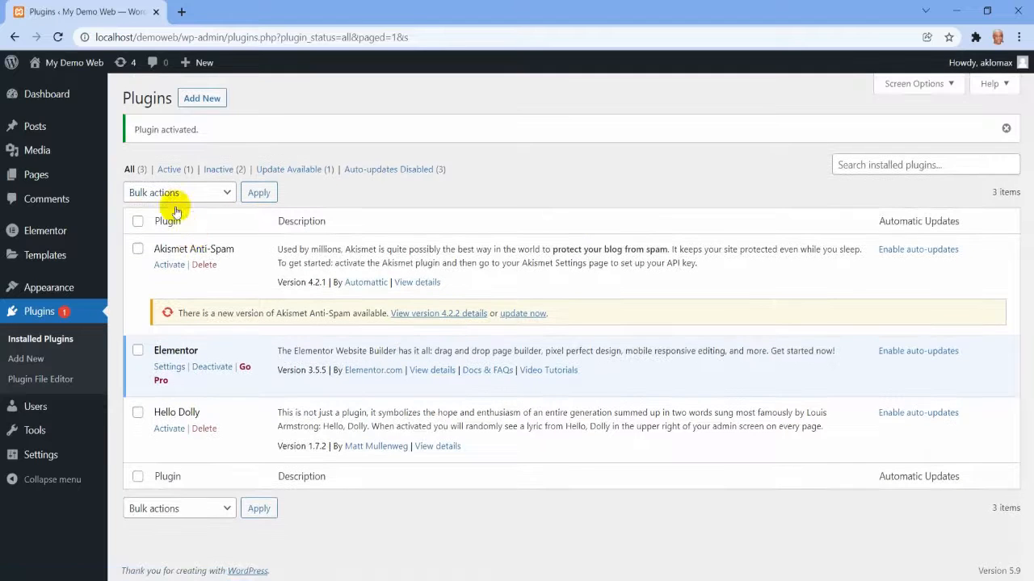
Search the new plugins for "envato", and install and activate Envato Elements – Photos & Elementor Templates.
{"action": "left_click", "coordinate": [202, 98]}
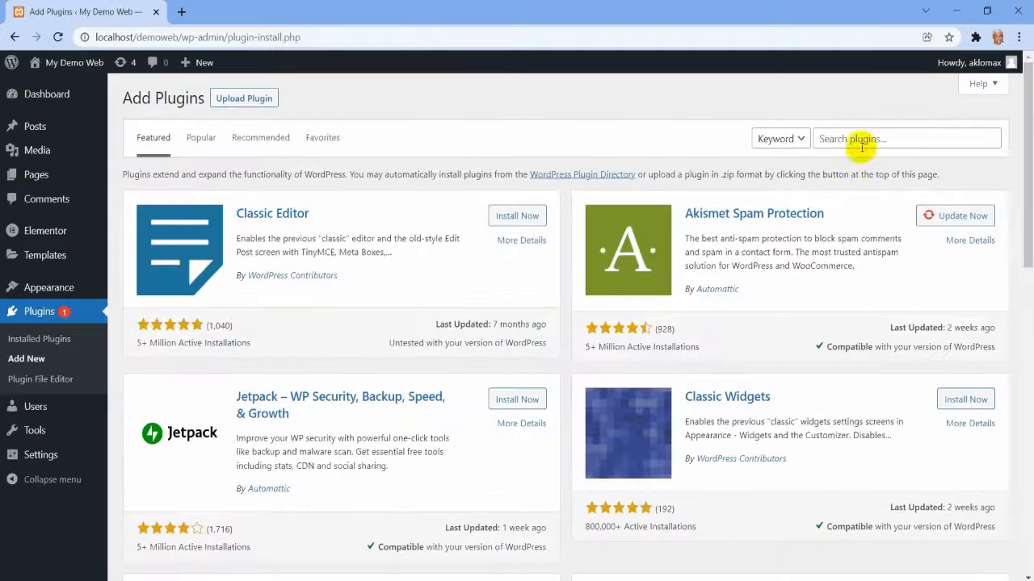
{"action": "left_click", "coordinate": [860, 139]}
{"action": "type", "text": "envato"}
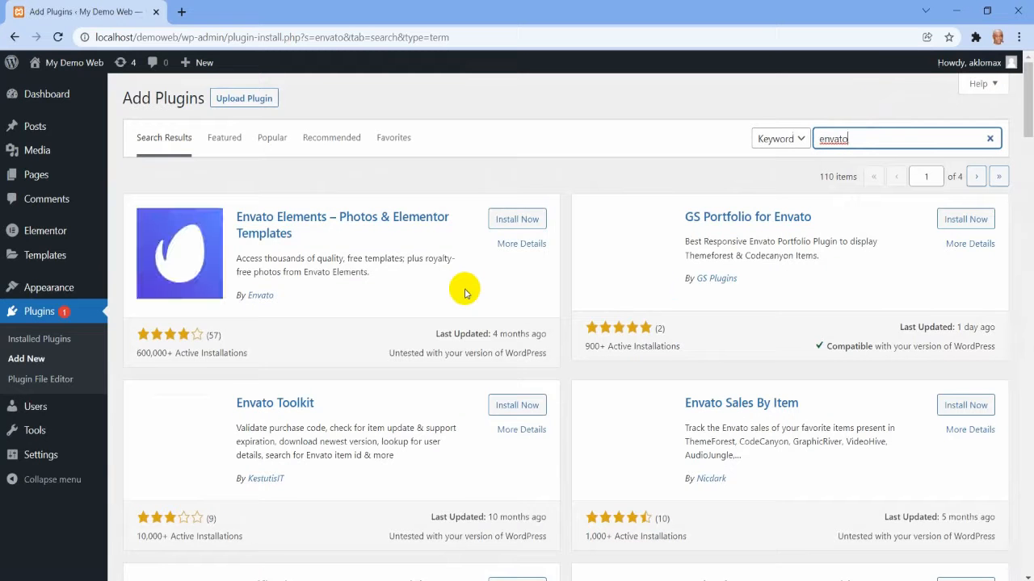
{"action": "left_click", "coordinate": [504, 220]}
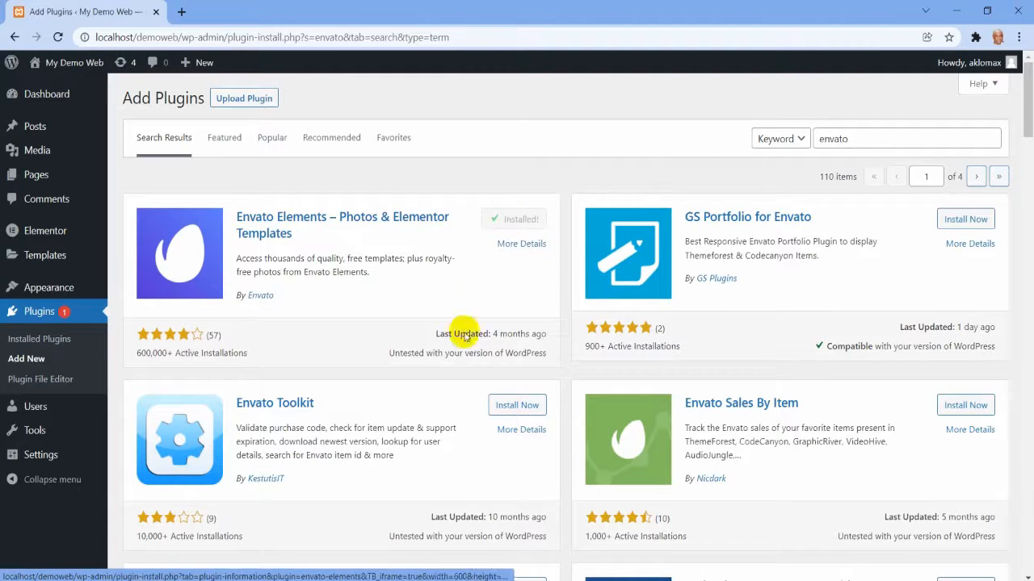
{"action": "left_click", "coordinate": [526, 223]}
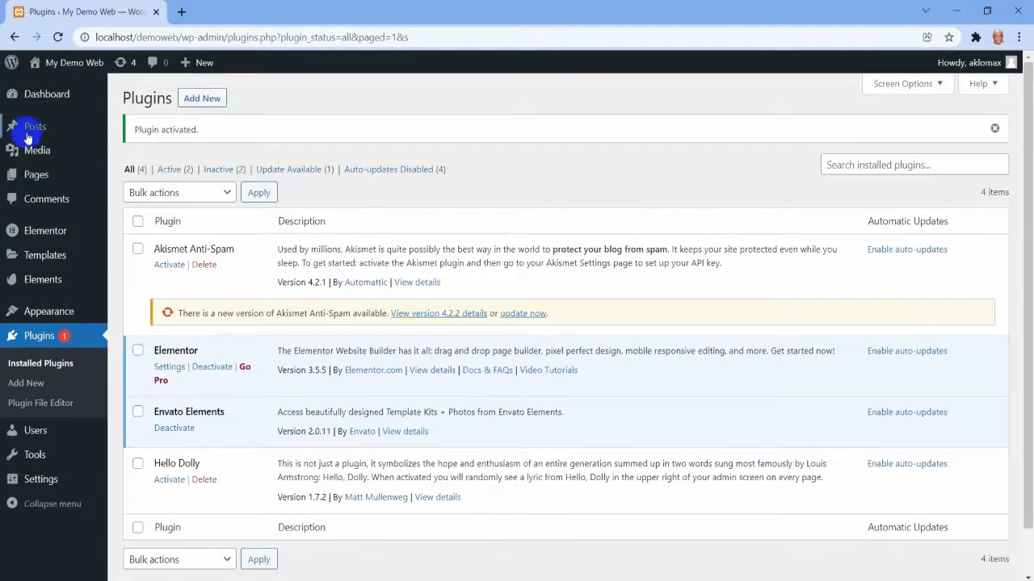
Open the installed kits of Envato Elements and switch from there to its Free Kits collection.
{"action": "mouse_move", "coordinate": [32, 284]}
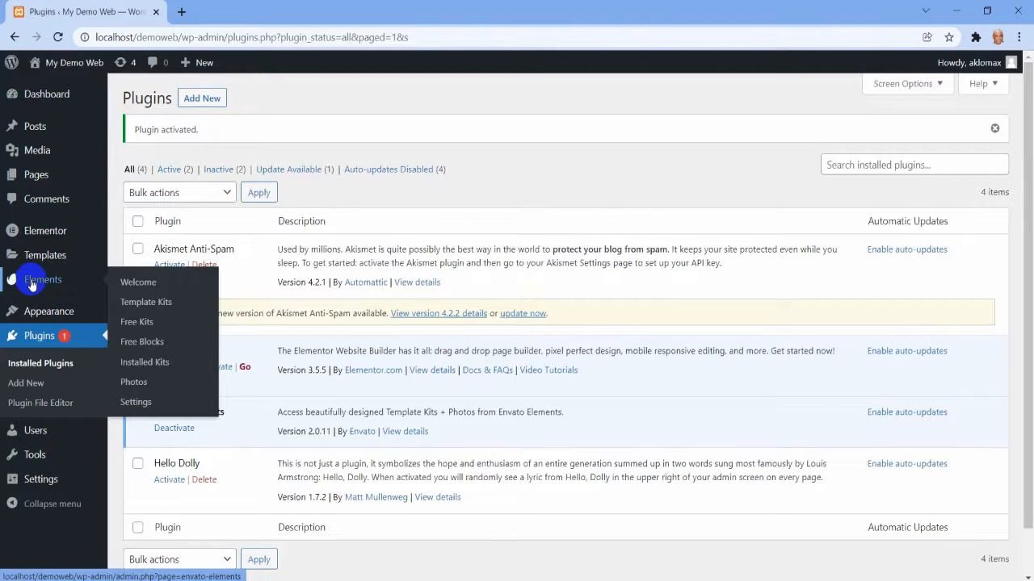
{"action": "left_click", "coordinate": [166, 368]}
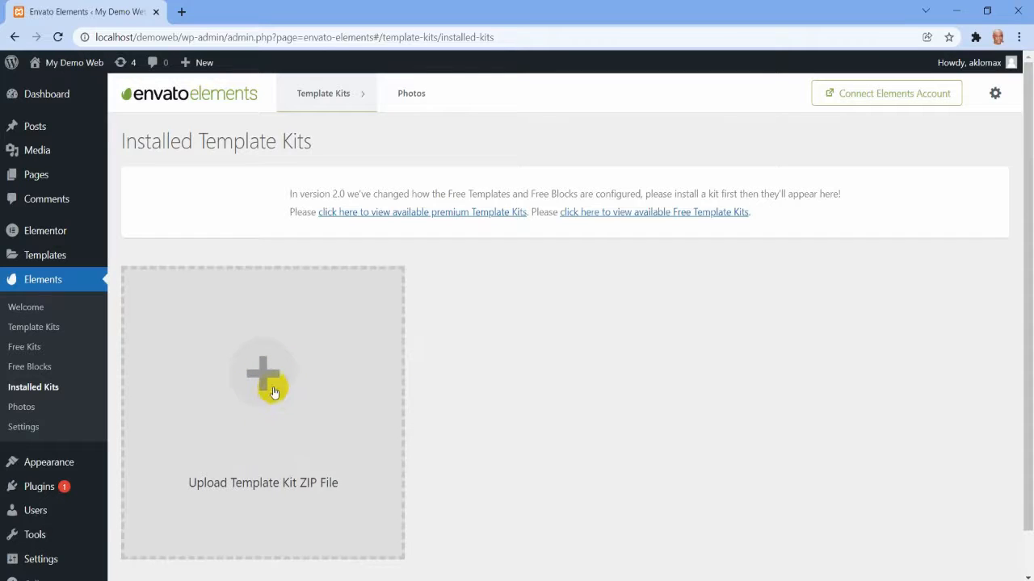
{"action": "mouse_move", "coordinate": [352, 98]}
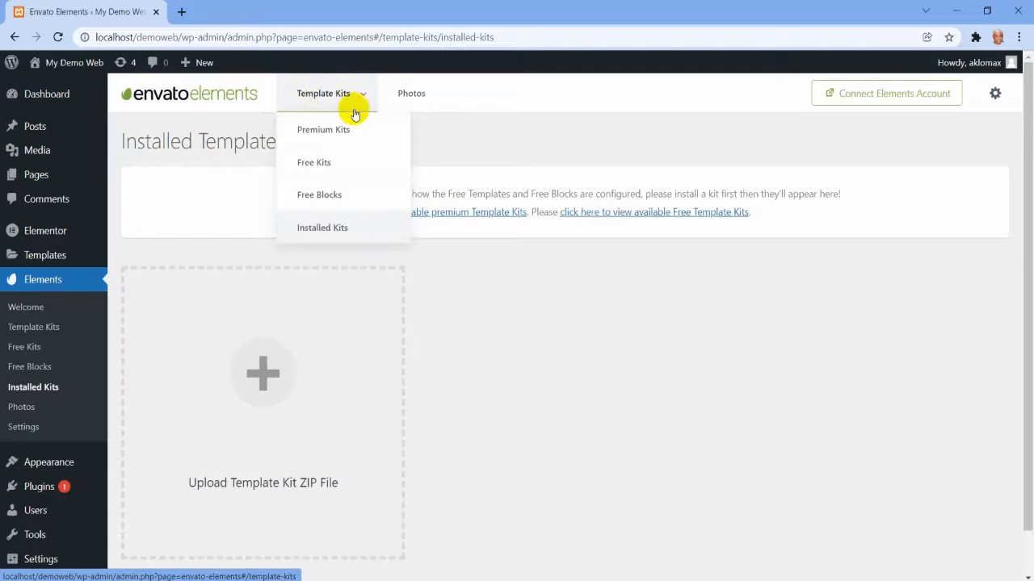
{"action": "left_click", "coordinate": [314, 166]}
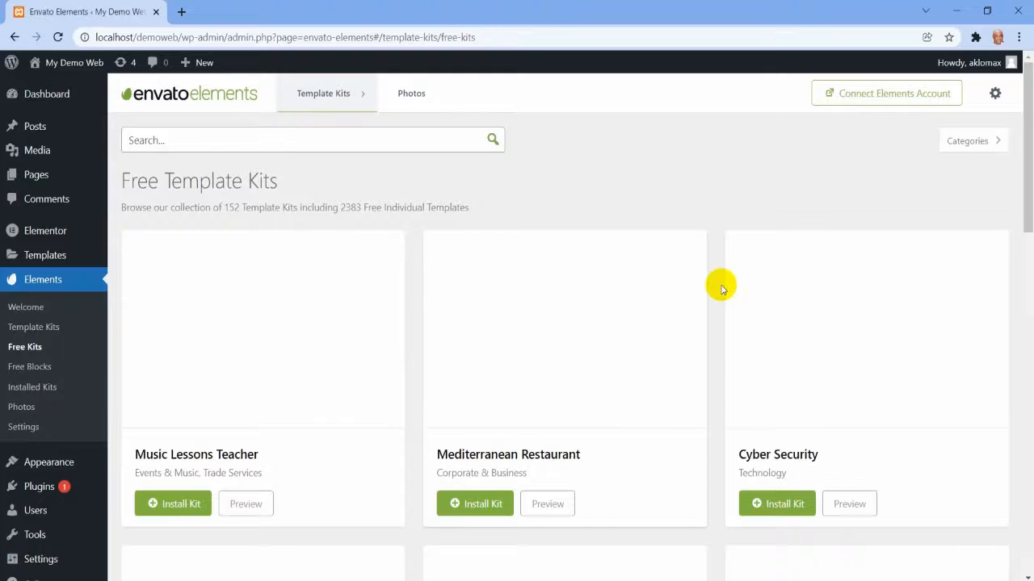
Browse the first page of free template kits for a suitable website design.
{"action": "scroll", "coordinate": [721, 288], "scroll_direction": "down", "scroll_amount": 2}
{"action": "scroll", "coordinate": [721, 288], "scroll_direction": "down", "scroll_amount": 3}
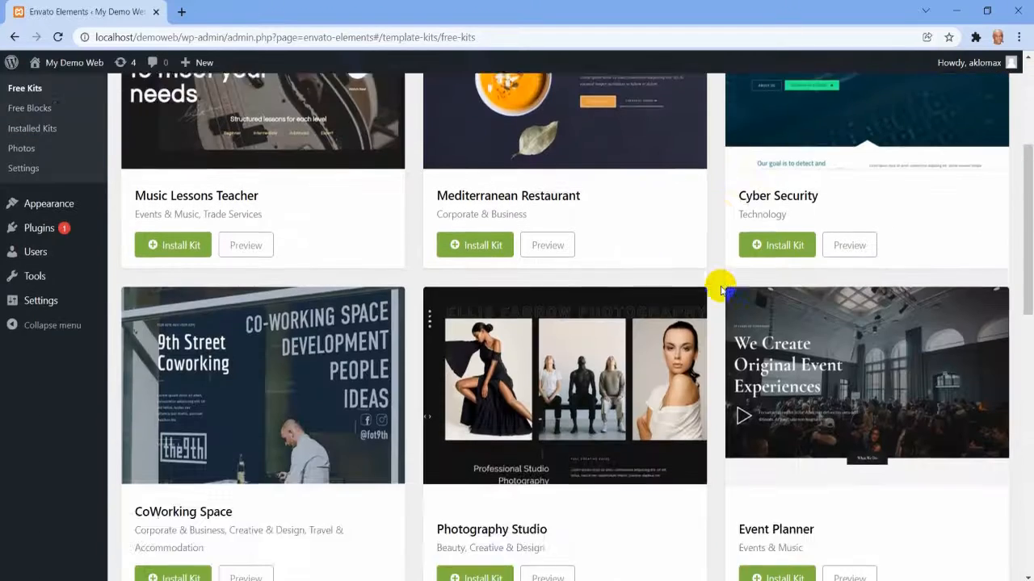
{"action": "scroll", "coordinate": [721, 289], "scroll_direction": "down", "scroll_amount": 2}
{"action": "scroll", "coordinate": [721, 288], "scroll_direction": "down", "scroll_amount": 3}
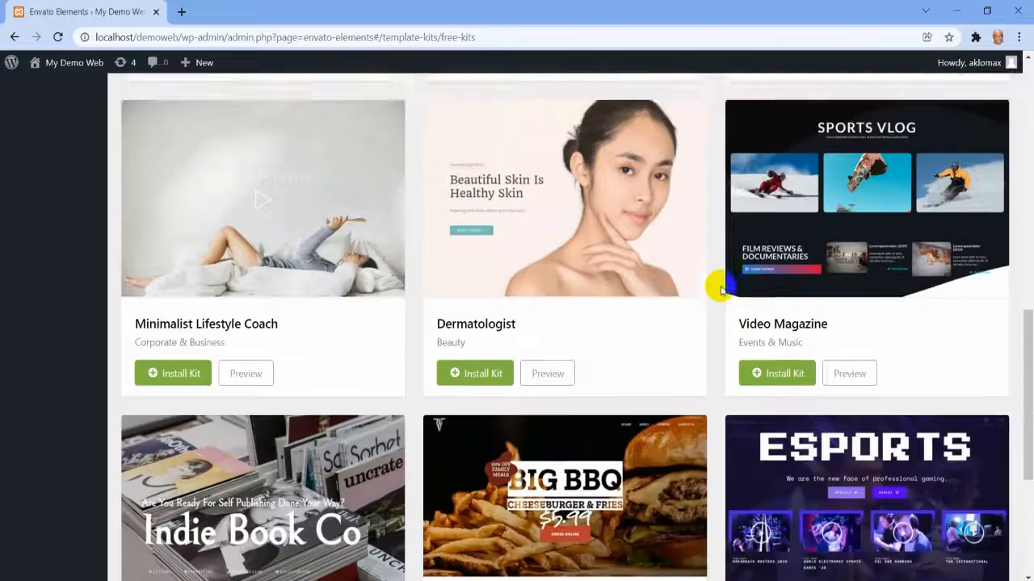
{"action": "scroll", "coordinate": [721, 288], "scroll_direction": "down", "scroll_amount": 3}
{"action": "scroll", "coordinate": [715, 289], "scroll_direction": "up", "scroll_amount": 2}
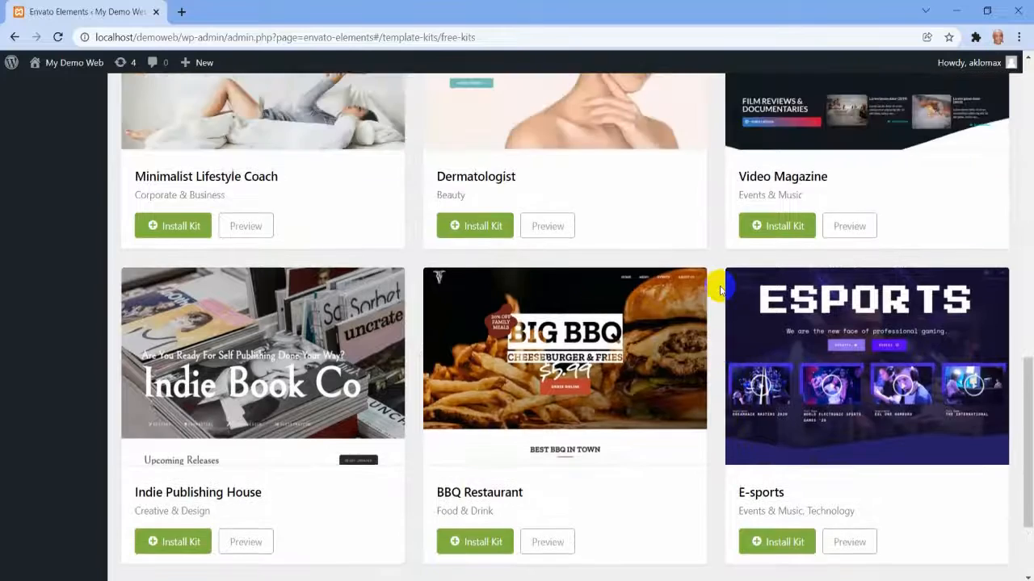
{"action": "scroll", "coordinate": [433, 288], "scroll_direction": "down", "scroll_amount": 2}
Go to page 2 of the free template kits and look through its designs for a suitable one.
{"action": "left_click", "coordinate": [458, 487]}
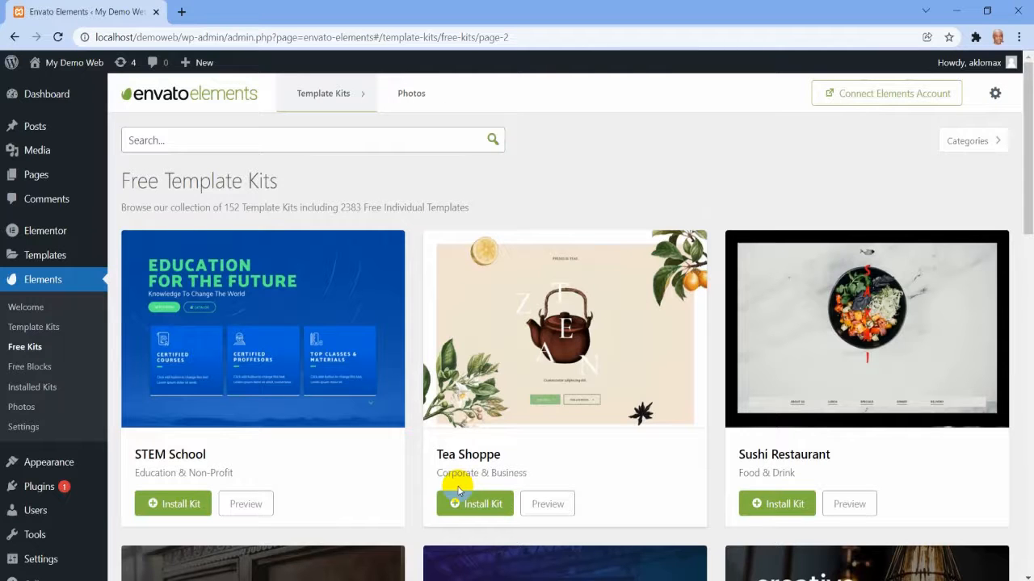
{"action": "scroll", "coordinate": [507, 477], "scroll_direction": "down", "scroll_amount": 2}
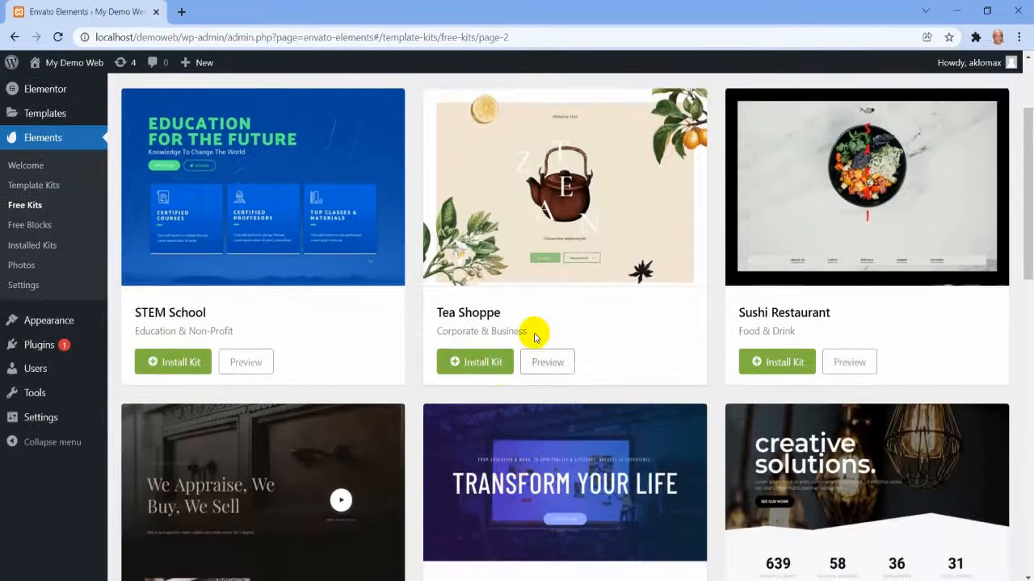
{"action": "scroll", "coordinate": [565, 313], "scroll_direction": "up", "scroll_amount": 2}
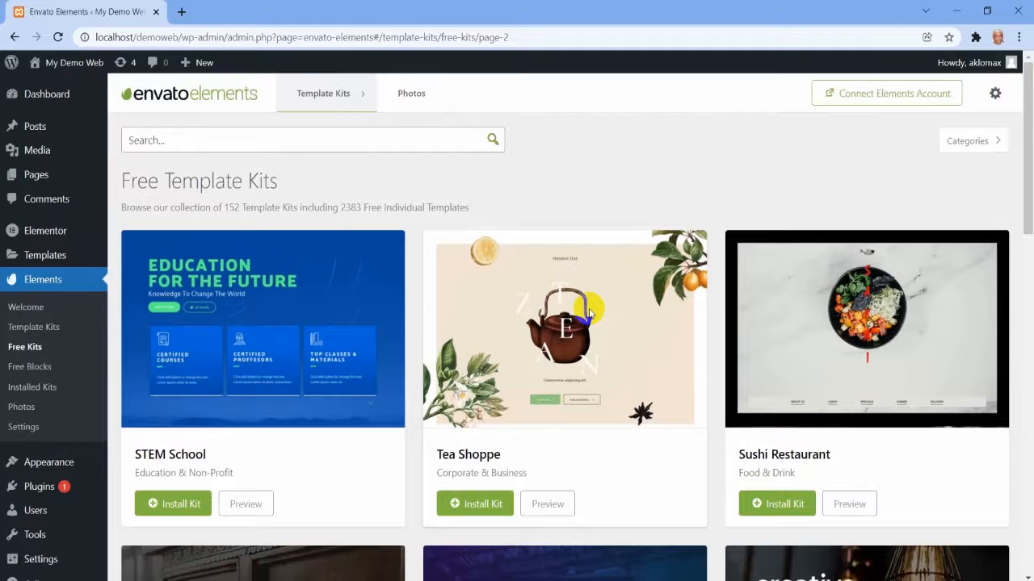
{"action": "scroll", "coordinate": [589, 314], "scroll_direction": "down", "scroll_amount": 5}
{"action": "scroll", "coordinate": [589, 314], "scroll_direction": "down", "scroll_amount": 2}
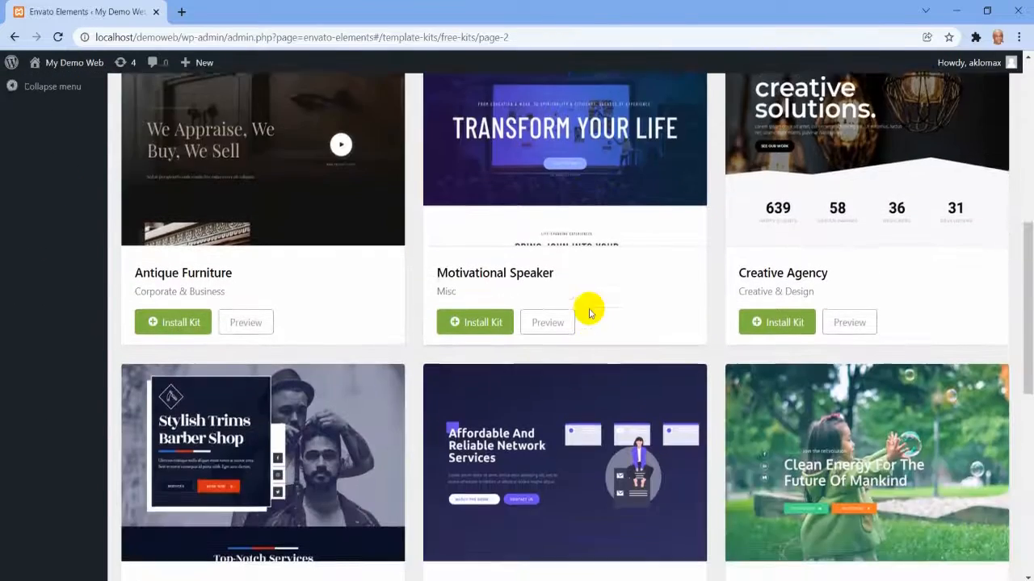
{"action": "scroll", "coordinate": [589, 312], "scroll_direction": "down", "scroll_amount": 3}
{"action": "scroll", "coordinate": [590, 312], "scroll_direction": "down", "scroll_amount": 4}
{"action": "scroll", "coordinate": [589, 313], "scroll_direction": "up", "scroll_amount": 4}
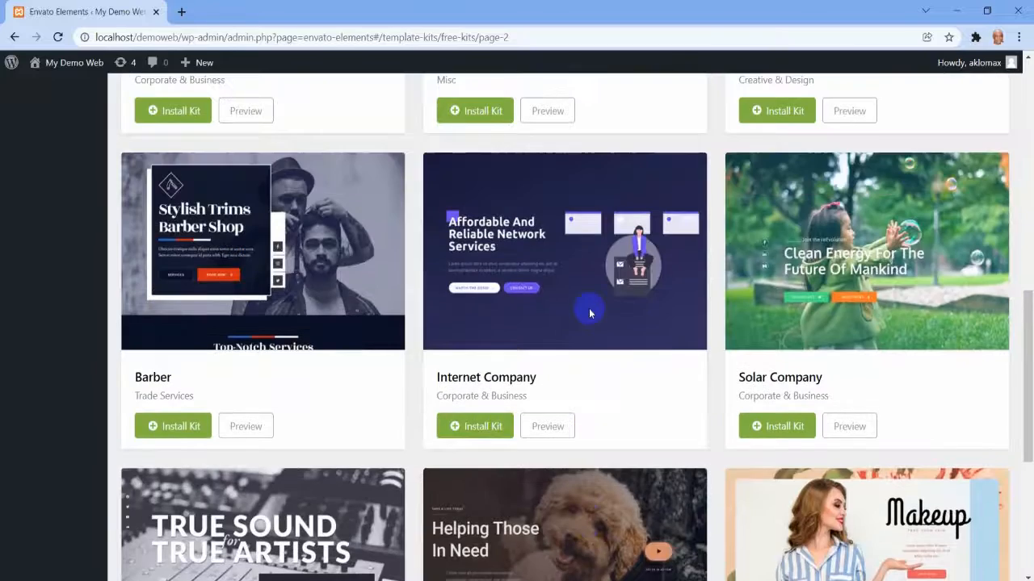
{"action": "scroll", "coordinate": [589, 313], "scroll_direction": "down", "scroll_amount": 3}
{"action": "scroll", "coordinate": [589, 313], "scroll_direction": "up", "scroll_amount": 4}
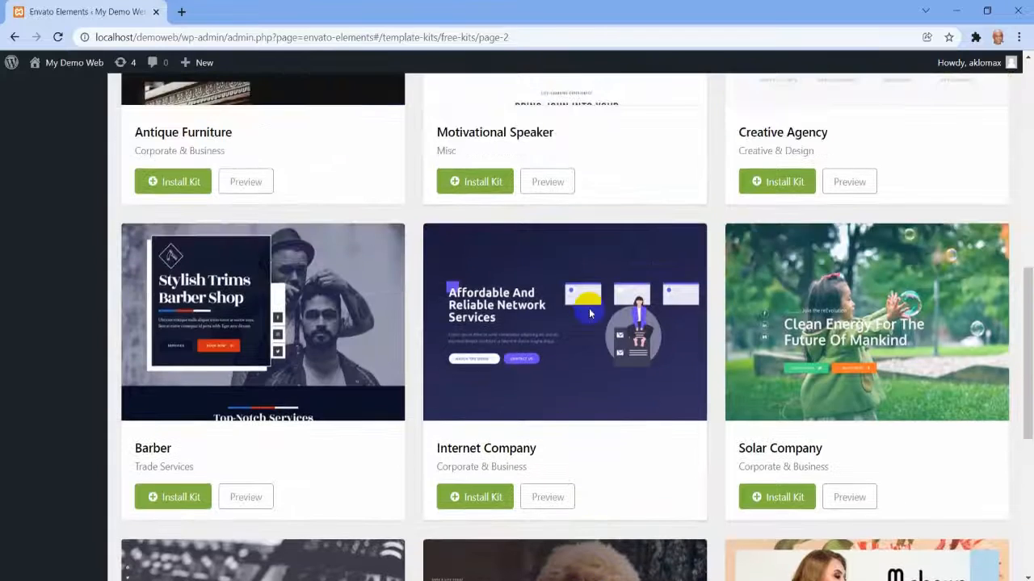
{"action": "scroll", "coordinate": [590, 314], "scroll_direction": "down", "scroll_amount": 2}
{"action": "scroll", "coordinate": [589, 312], "scroll_direction": "down", "scroll_amount": 2}
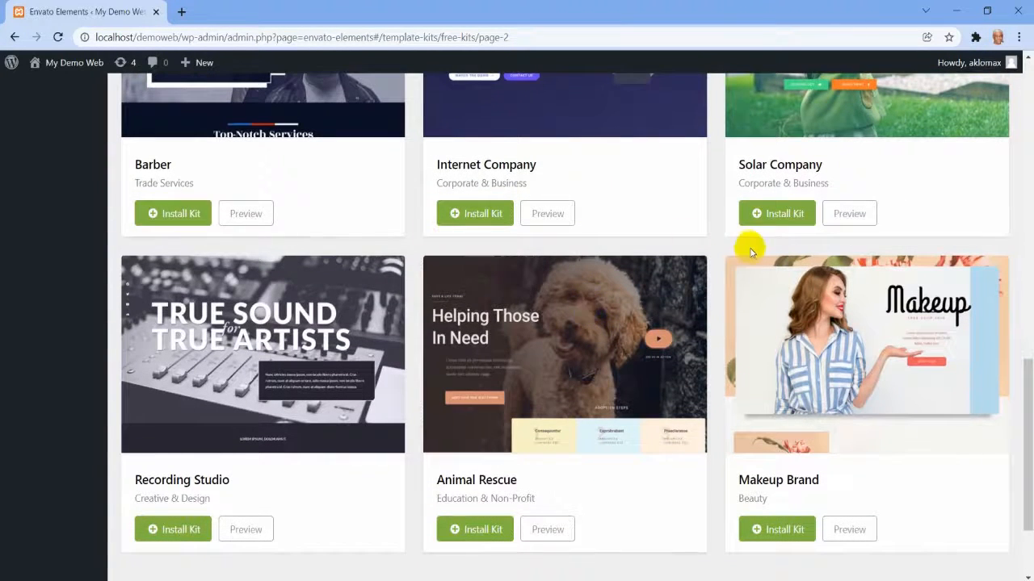
Open the preview of the Solar Company kit and examine the layouts of its home, about, services and contact pages.
{"action": "scroll", "coordinate": [750, 247], "scroll_direction": "up", "scroll_amount": 3}
{"action": "left_click", "coordinate": [849, 428]}
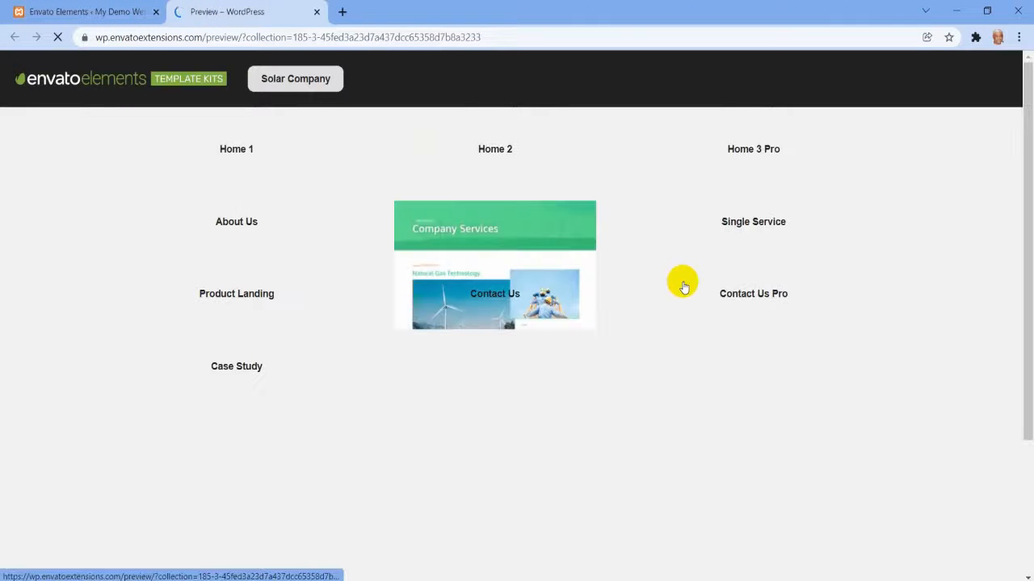
{"action": "scroll", "coordinate": [684, 287], "scroll_direction": "down", "scroll_amount": 4}
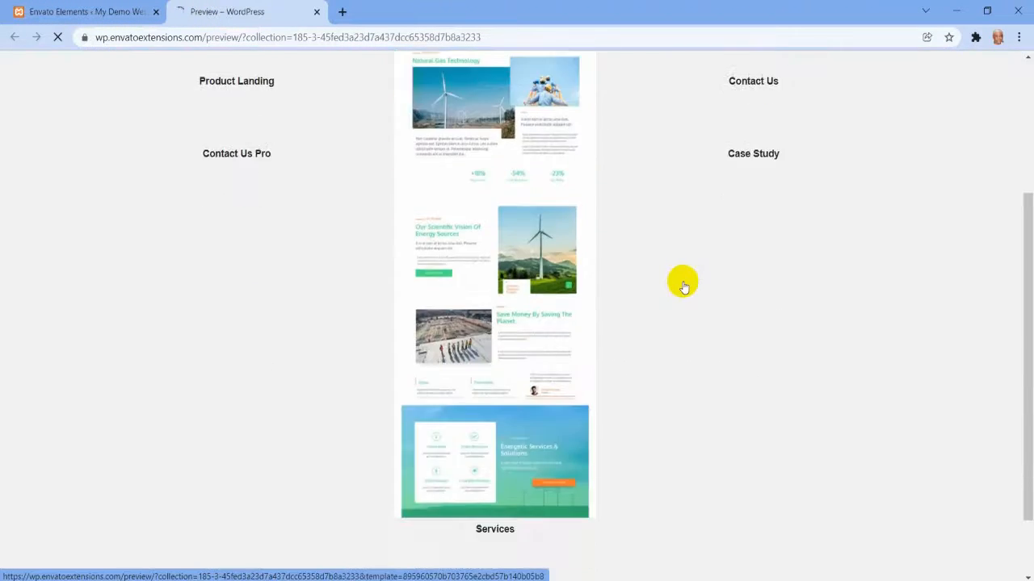
{"action": "scroll", "coordinate": [684, 288], "scroll_direction": "up", "scroll_amount": 5}
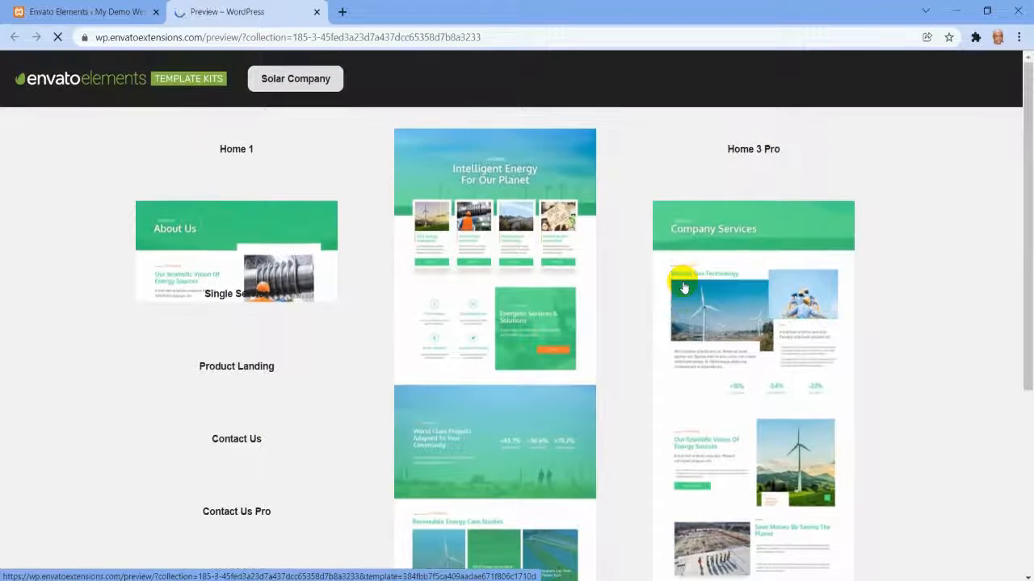
{"action": "scroll", "coordinate": [684, 287], "scroll_direction": "down", "scroll_amount": 4}
{"action": "scroll", "coordinate": [683, 288], "scroll_direction": "up", "scroll_amount": 4}
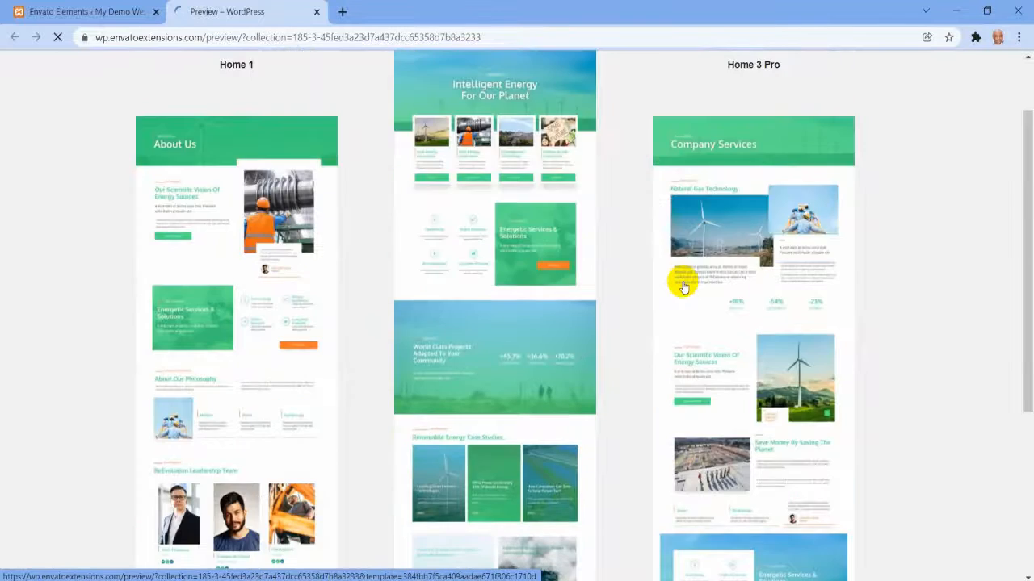
{"action": "scroll", "coordinate": [684, 287], "scroll_direction": "down", "scroll_amount": 5}
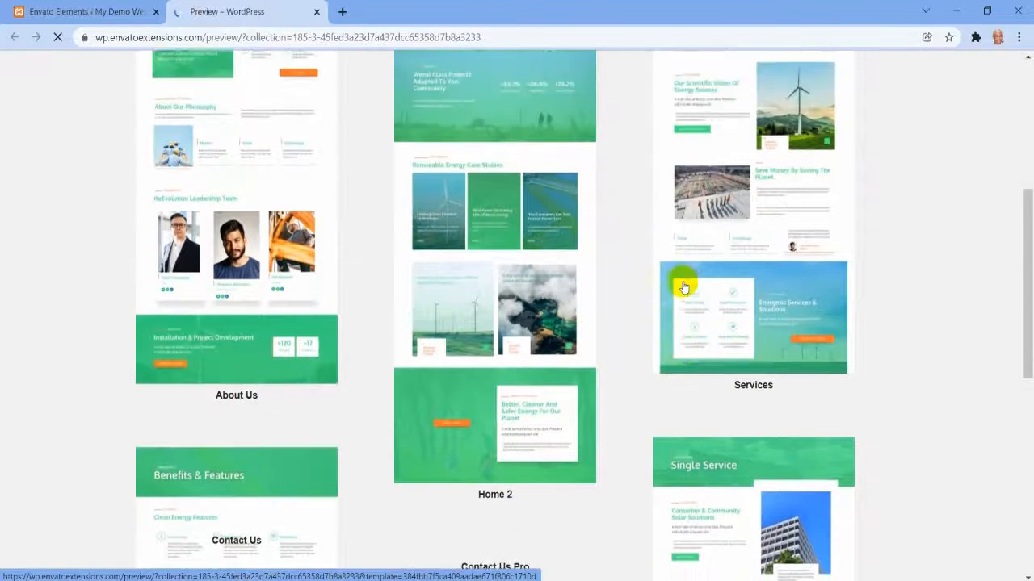
{"action": "scroll", "coordinate": [684, 288], "scroll_direction": "down", "scroll_amount": 3}
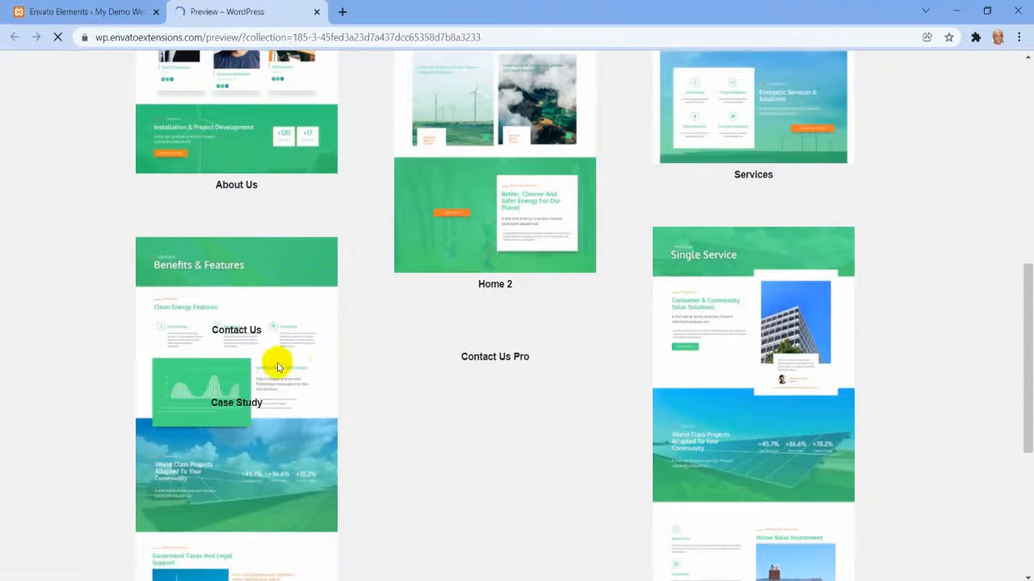
{"action": "scroll", "coordinate": [864, 337], "scroll_direction": "down", "scroll_amount": 4}
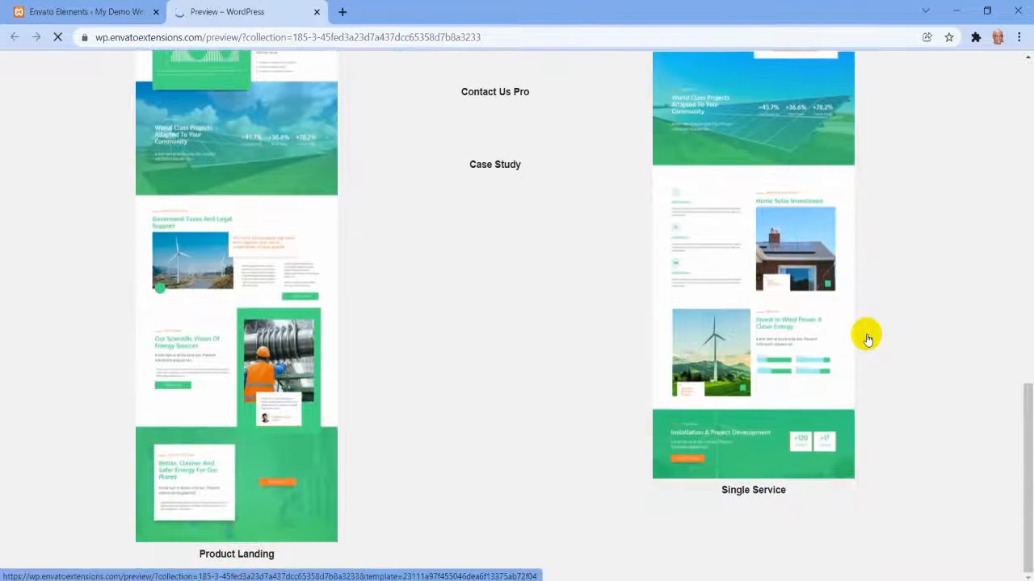
{"action": "scroll", "coordinate": [681, 314], "scroll_direction": "up", "scroll_amount": 3}
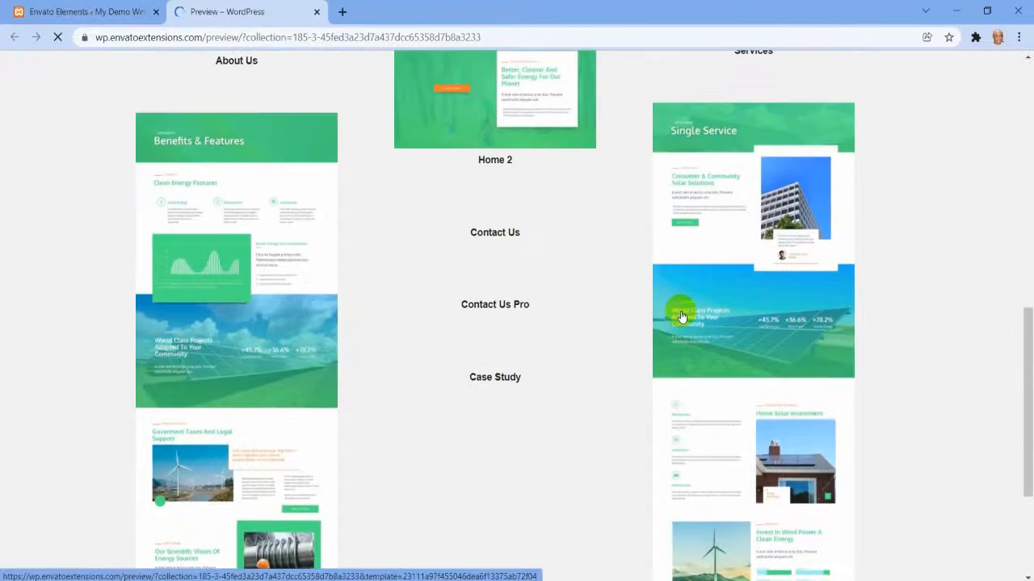
{"action": "scroll", "coordinate": [680, 315], "scroll_direction": "up", "scroll_amount": 3}
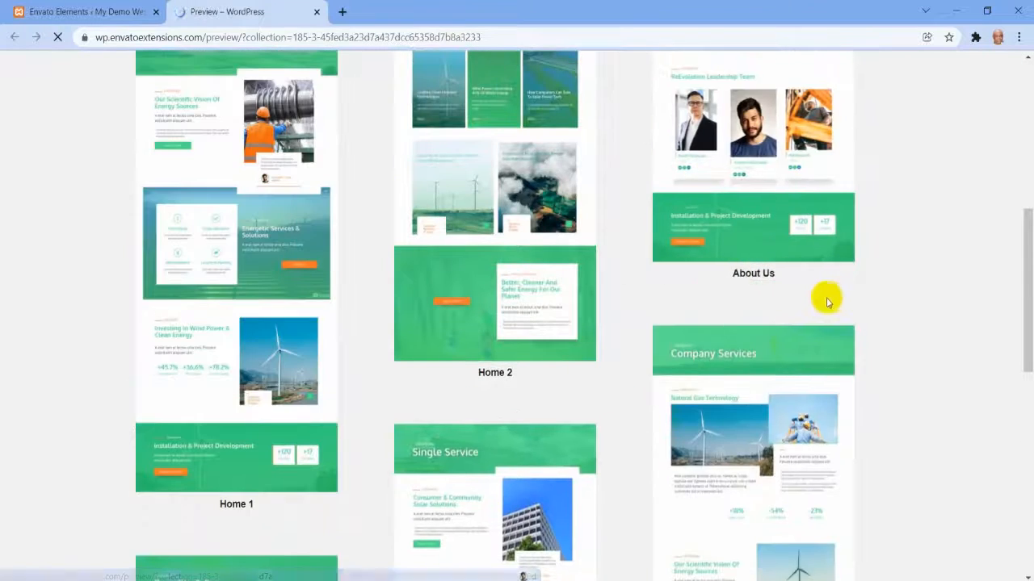
{"action": "scroll", "coordinate": [595, 313], "scroll_direction": "down", "scroll_amount": 8}
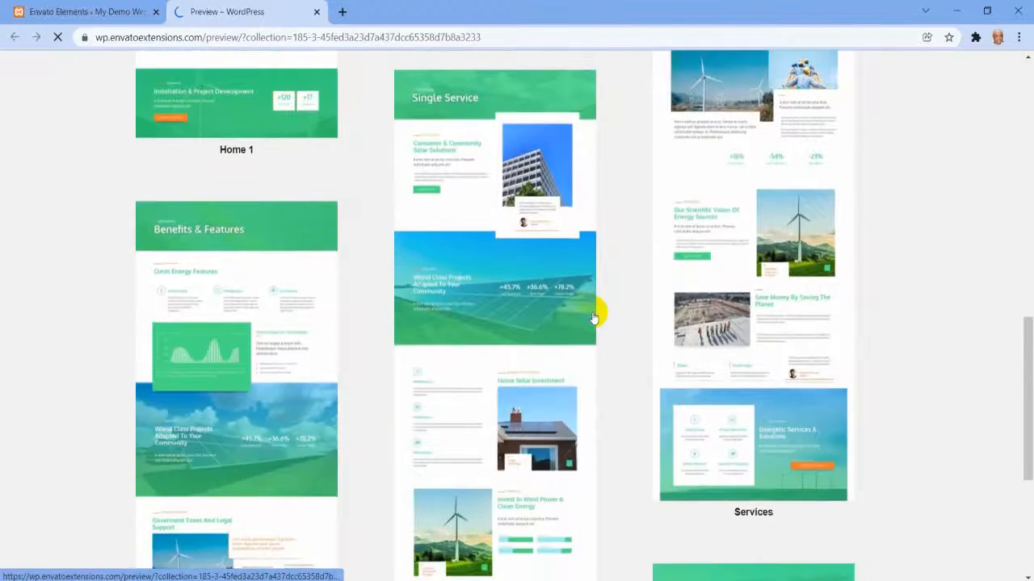
{"action": "scroll", "coordinate": [593, 315], "scroll_direction": "down", "scroll_amount": 1}
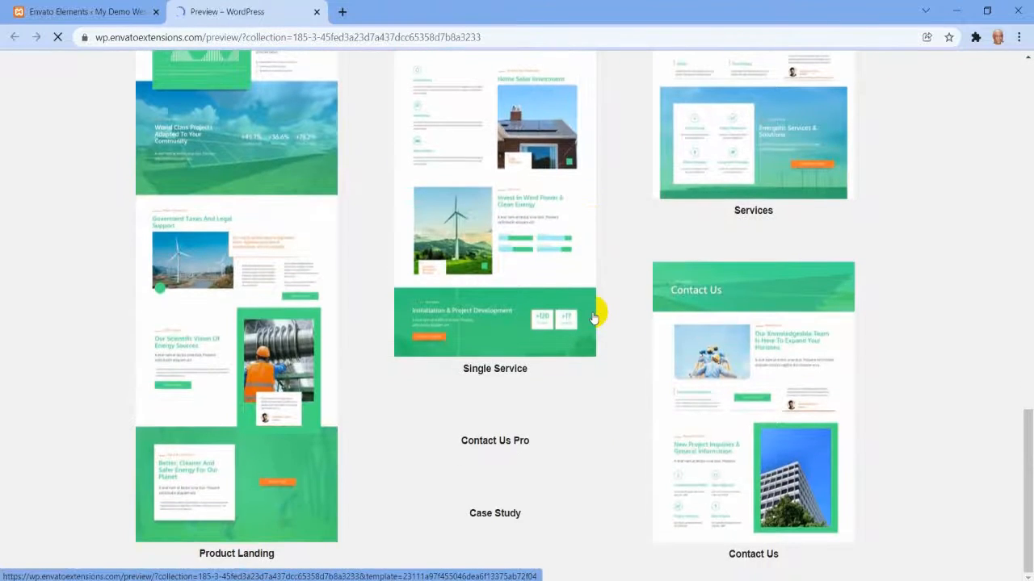
{"action": "scroll", "coordinate": [649, 323], "scroll_direction": "up", "scroll_amount": 10}
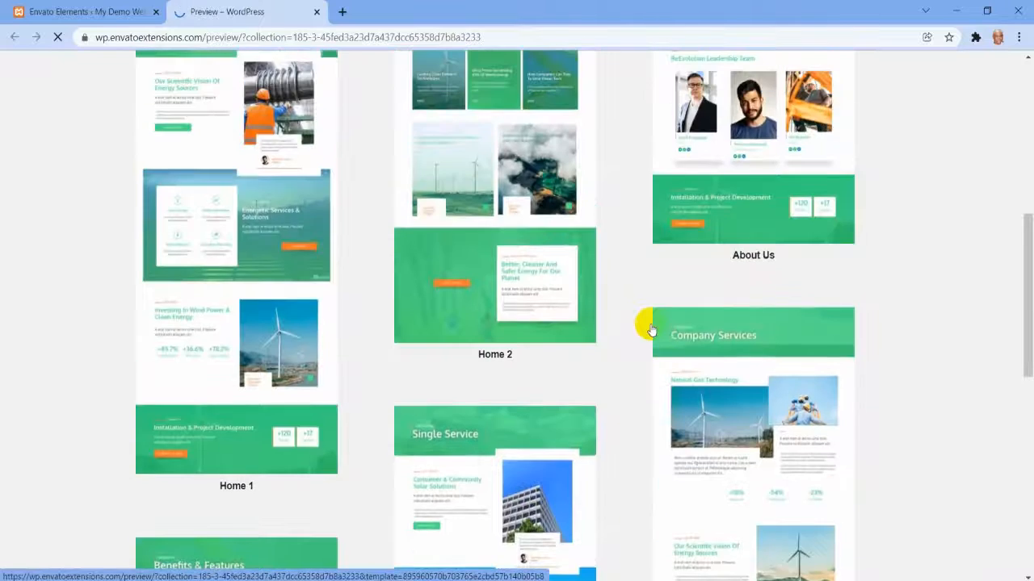
{"action": "scroll", "coordinate": [651, 330], "scroll_direction": "up", "scroll_amount": 10}
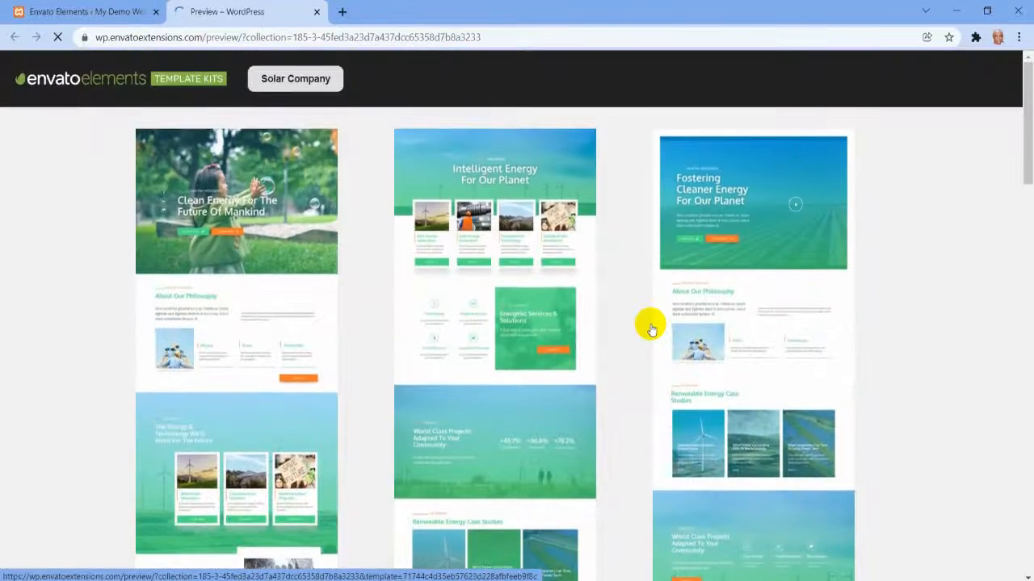
{"action": "scroll", "coordinate": [650, 330], "scroll_direction": "down", "scroll_amount": 10}
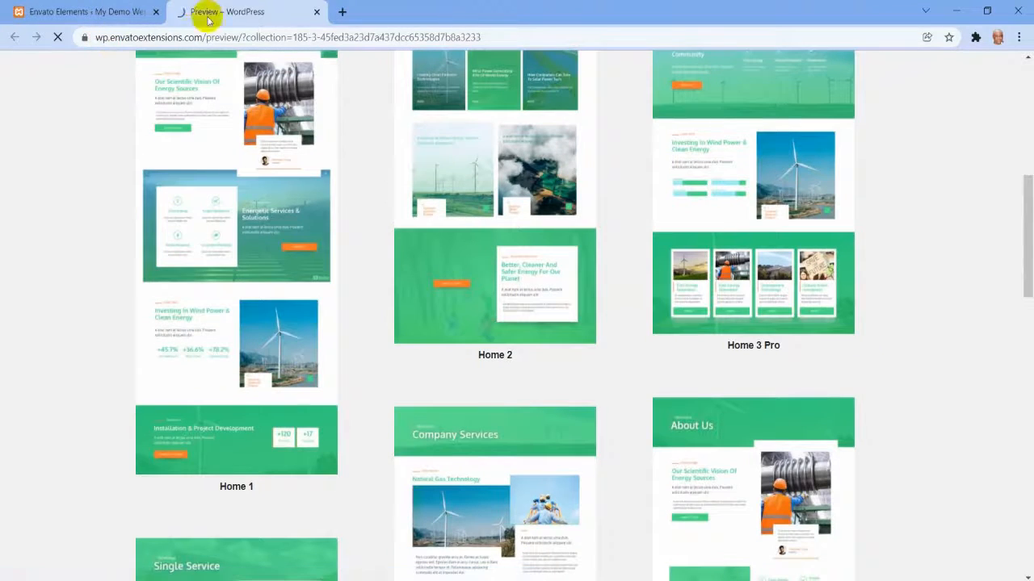
Close the kit preview, then install the Solar Company kit and open it.
{"action": "left_click", "coordinate": [317, 11]}
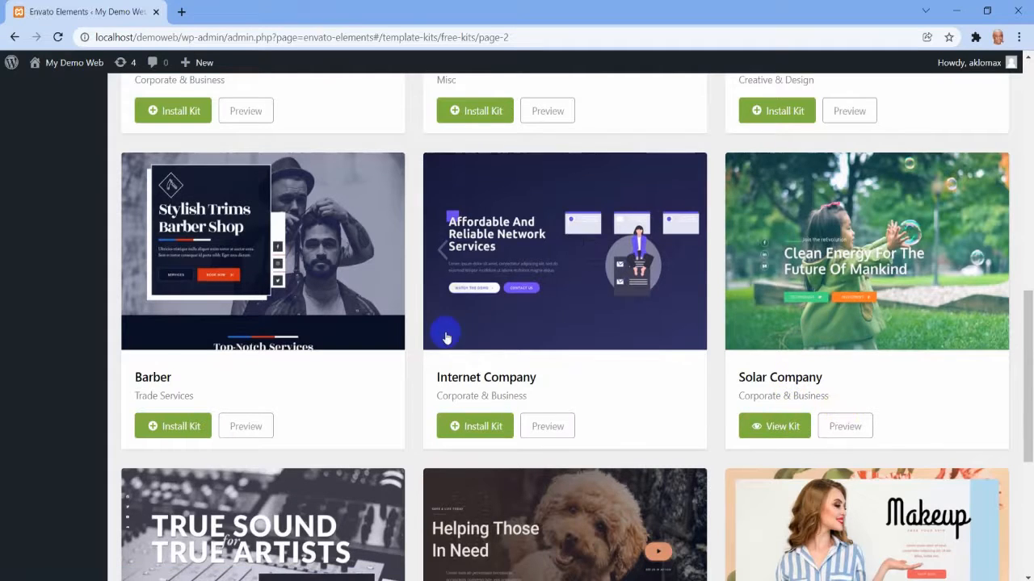
{"action": "scroll", "coordinate": [446, 338], "scroll_direction": "up", "scroll_amount": 5}
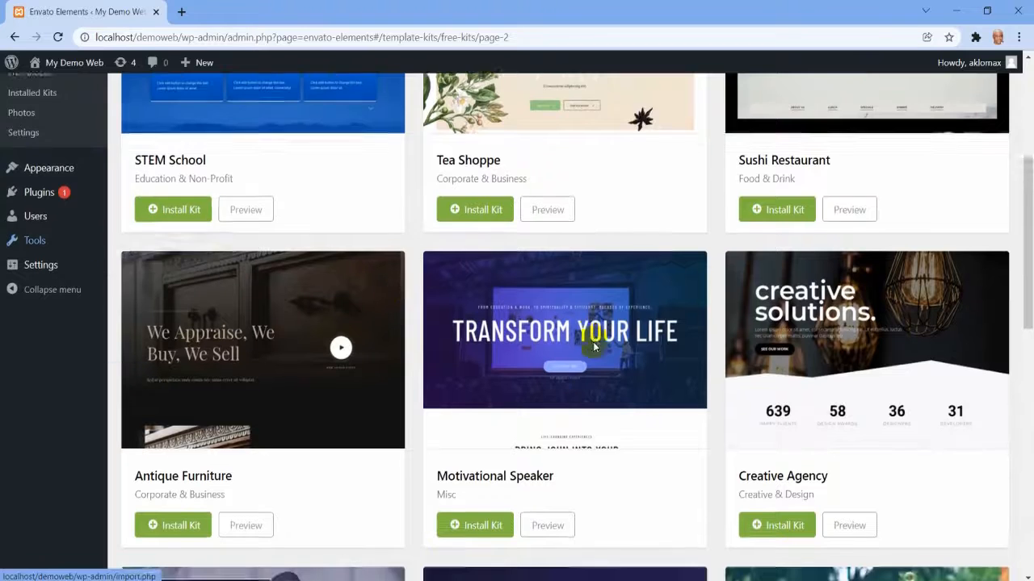
{"action": "scroll", "coordinate": [594, 347], "scroll_direction": "down", "scroll_amount": 6}
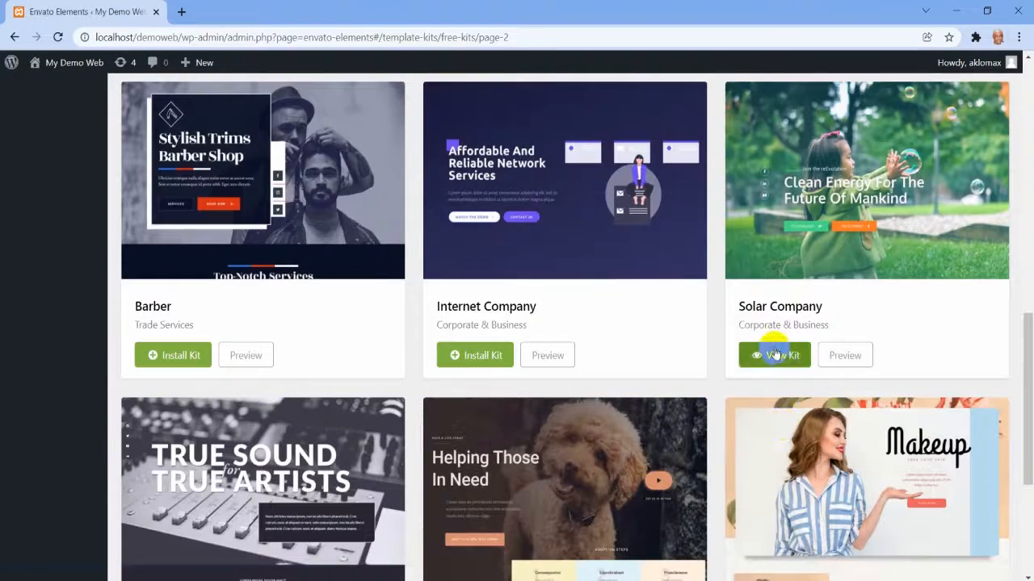
{"action": "left_click", "coordinate": [775, 355]}
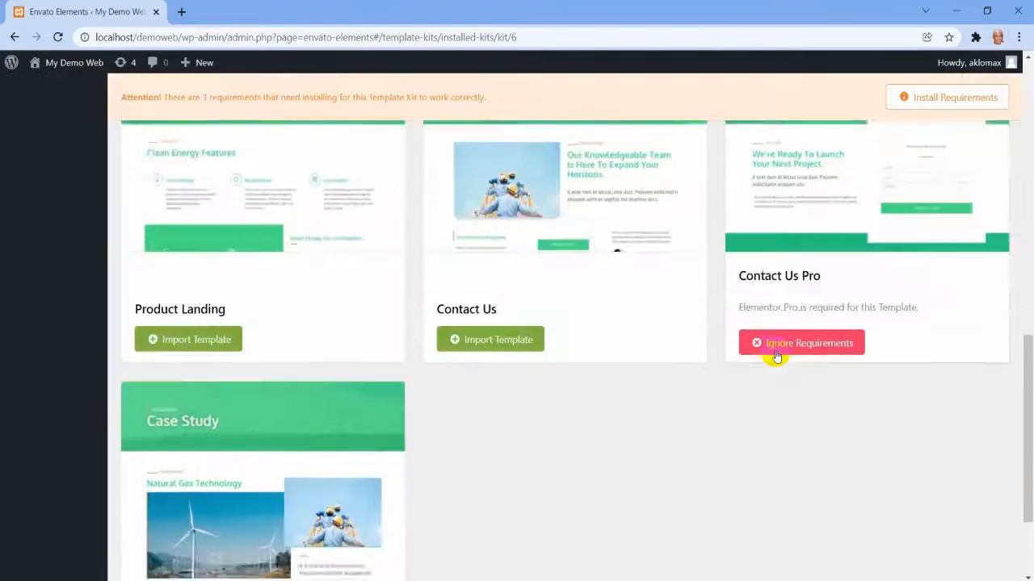
Review the templates in the installed Solar Company kit and which of them require Elementor Pro.
{"action": "scroll", "coordinate": [775, 356], "scroll_direction": "up", "scroll_amount": 10}
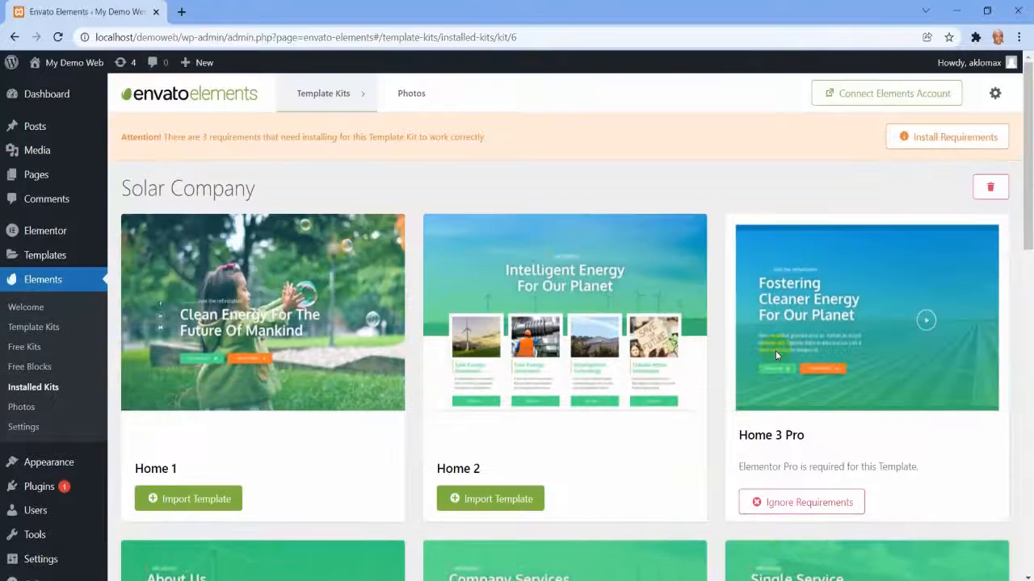
{"action": "scroll", "coordinate": [775, 355], "scroll_direction": "down", "scroll_amount": 1}
{"action": "scroll", "coordinate": [775, 355], "scroll_direction": "up", "scroll_amount": 1}
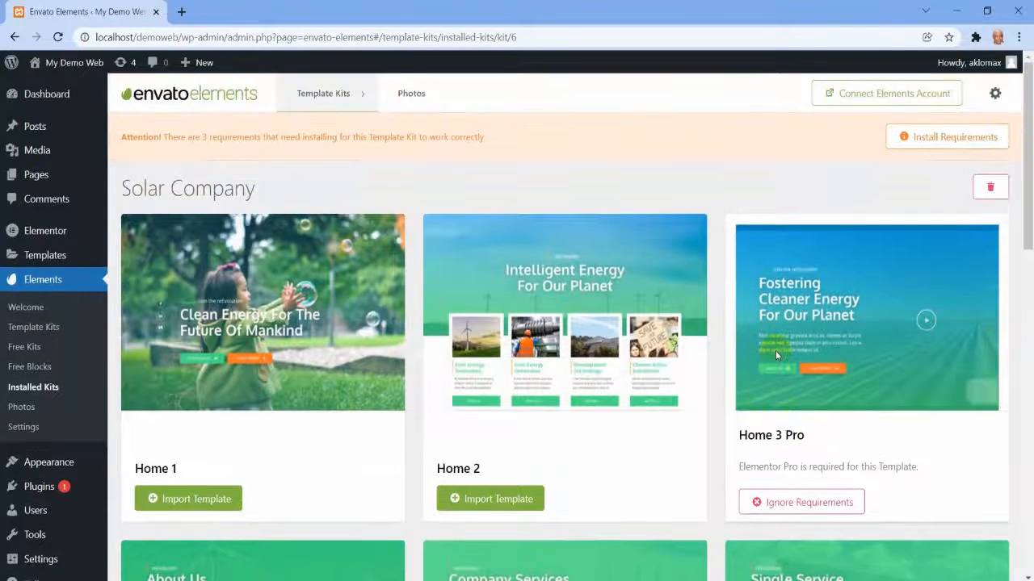
{"action": "scroll", "coordinate": [775, 351], "scroll_direction": "down", "scroll_amount": 3}
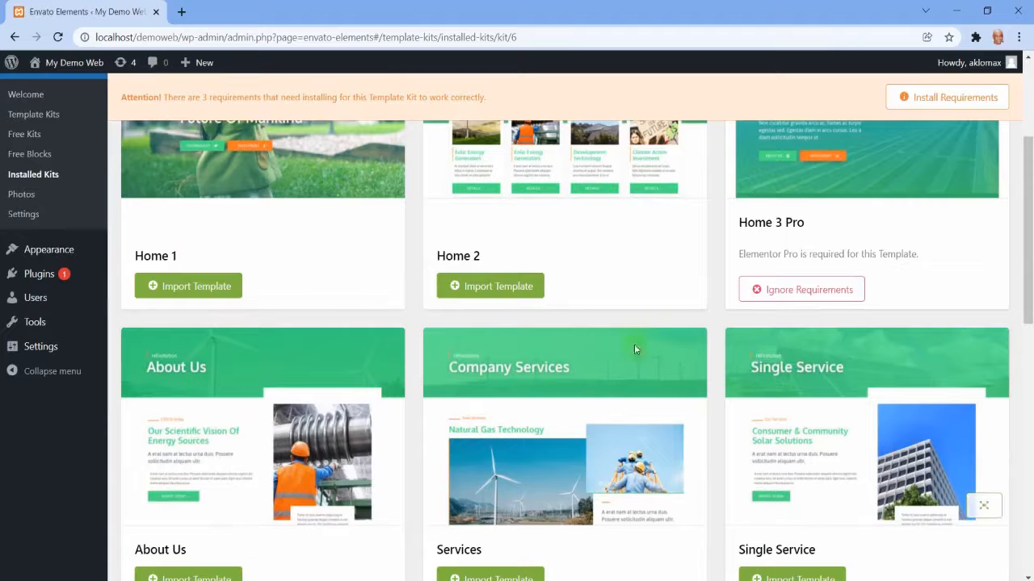
{"action": "scroll", "coordinate": [559, 346], "scroll_direction": "down", "scroll_amount": 4}
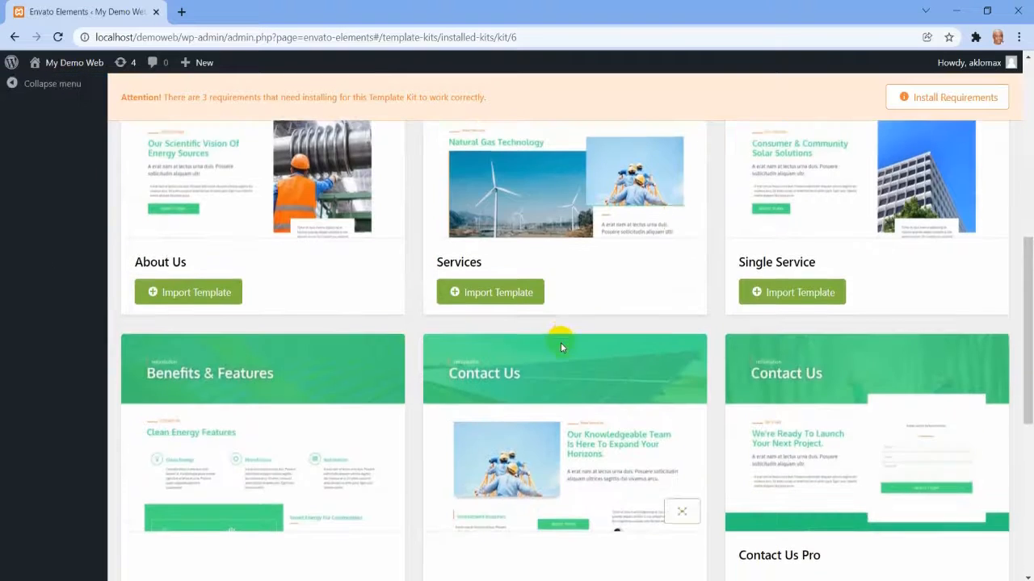
{"action": "scroll", "coordinate": [562, 348], "scroll_direction": "down", "scroll_amount": 5}
{"action": "scroll", "coordinate": [561, 346], "scroll_direction": "up", "scroll_amount": 6}
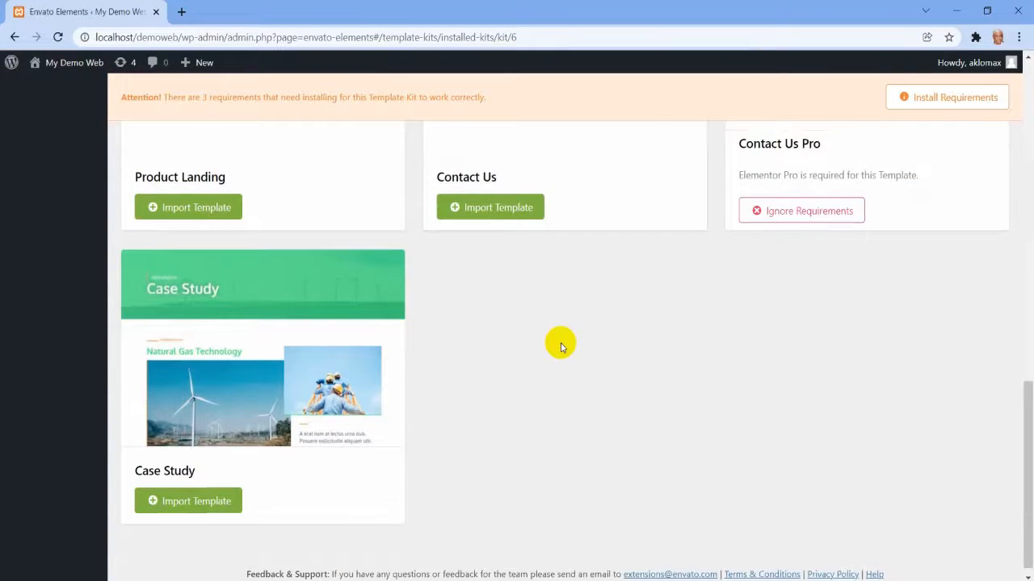
{"action": "scroll", "coordinate": [561, 346], "scroll_direction": "up", "scroll_amount": 5}
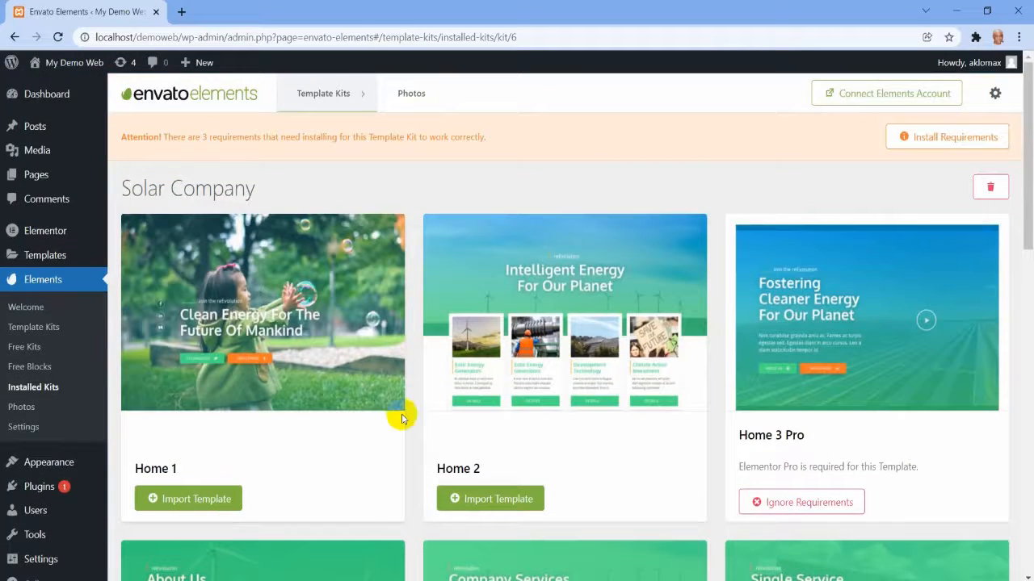
Import the Home 1 and Home 2 templates of the Solar Company kit.
{"action": "scroll", "coordinate": [402, 413], "scroll_direction": "down", "scroll_amount": 3}
{"action": "scroll", "coordinate": [397, 415], "scroll_direction": "down", "scroll_amount": 2}
{"action": "scroll", "coordinate": [323, 387], "scroll_direction": "up", "scroll_amount": 4}
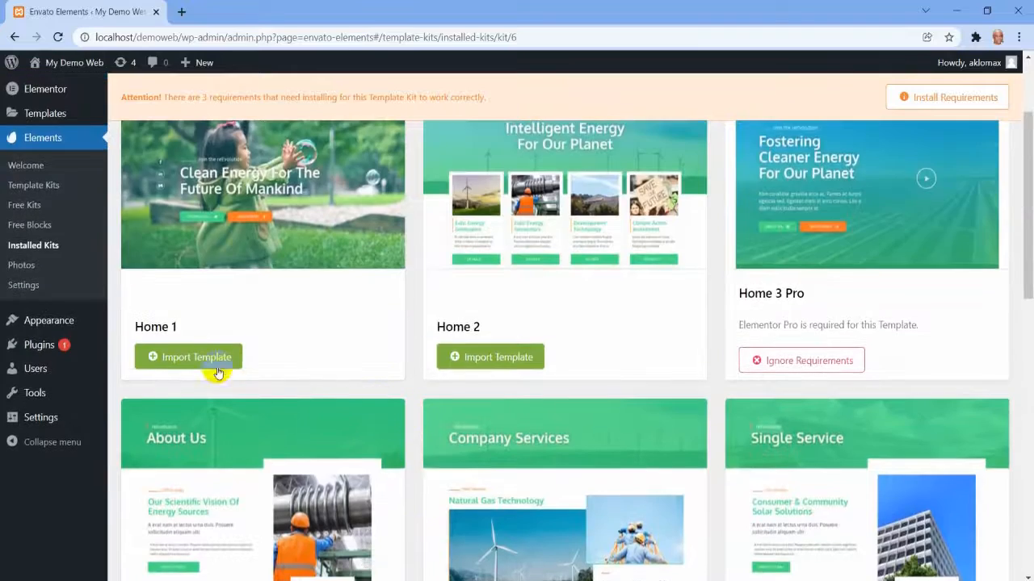
{"action": "left_click", "coordinate": [202, 361]}
{"action": "scroll", "coordinate": [363, 347], "scroll_direction": "up", "scroll_amount": 1}
{"action": "scroll", "coordinate": [537, 351], "scroll_direction": "up", "scroll_amount": 1}
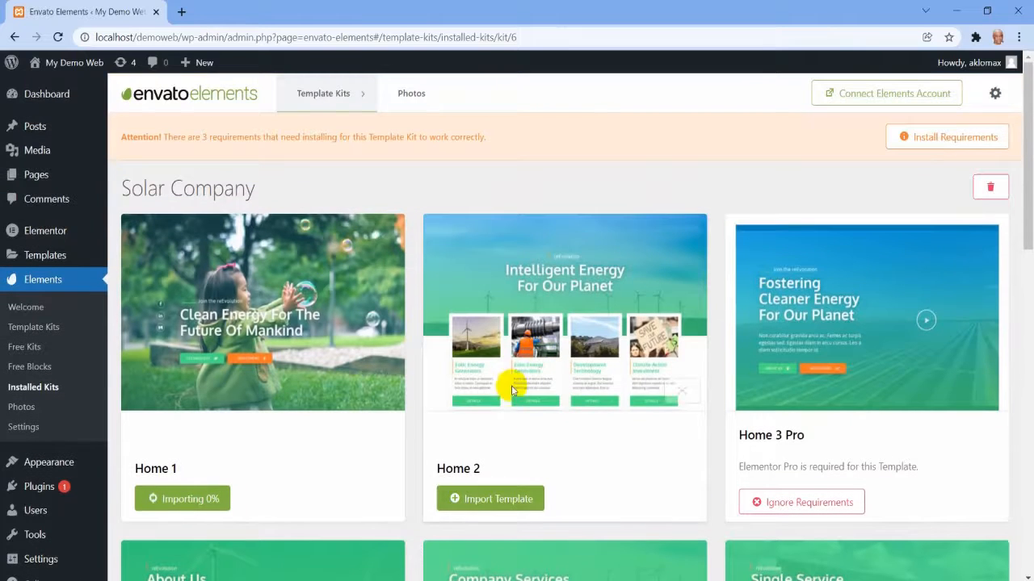
{"action": "left_click", "coordinate": [526, 496]}
{"action": "scroll", "coordinate": [880, 451], "scroll_direction": "down", "scroll_amount": 2}
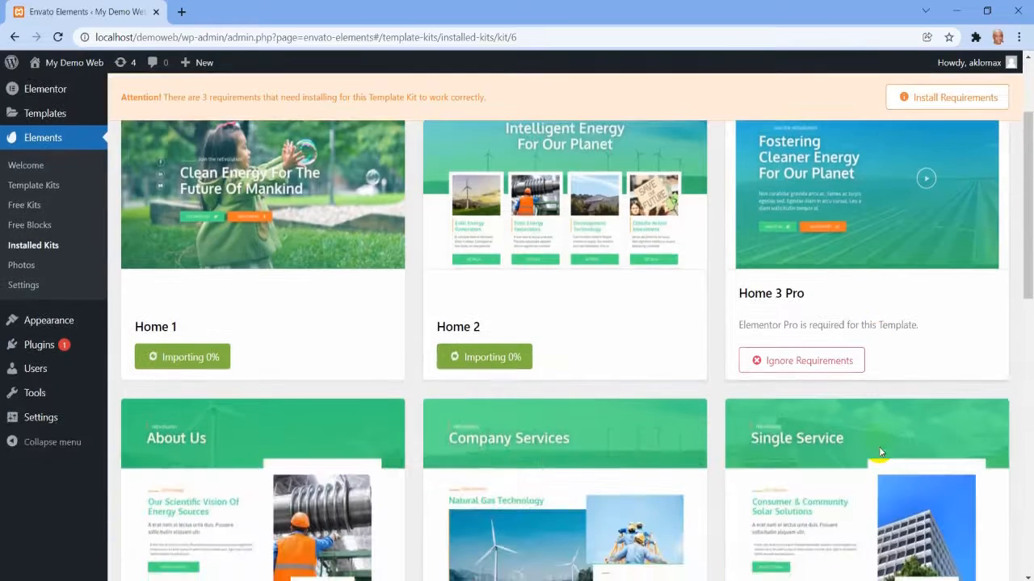
{"action": "scroll", "coordinate": [878, 446], "scroll_direction": "down", "scroll_amount": 2}
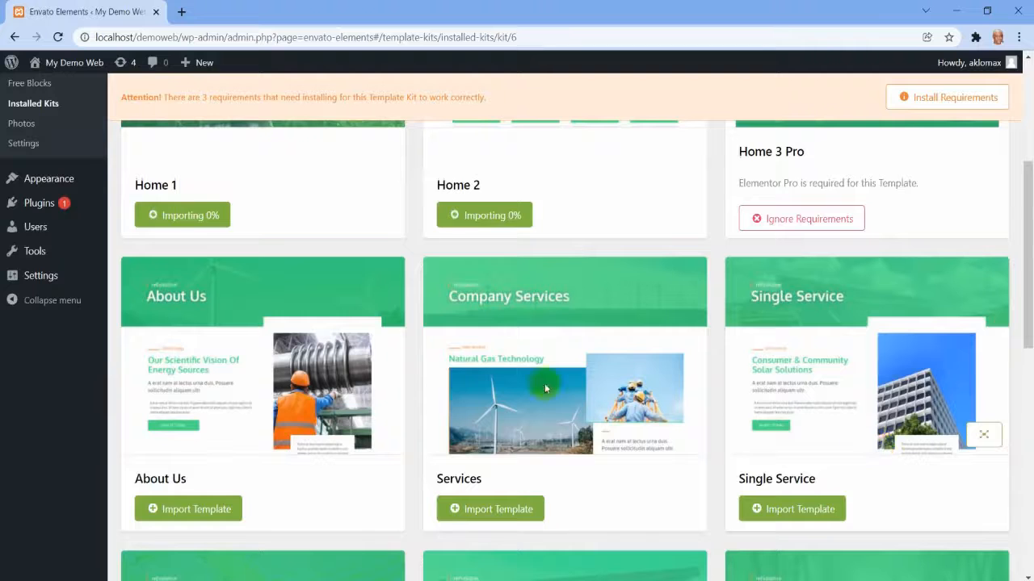
Import the About Us, Services and Single Service templates of the Solar Company kit.
{"action": "scroll", "coordinate": [853, 362], "scroll_direction": "up", "scroll_amount": 1}
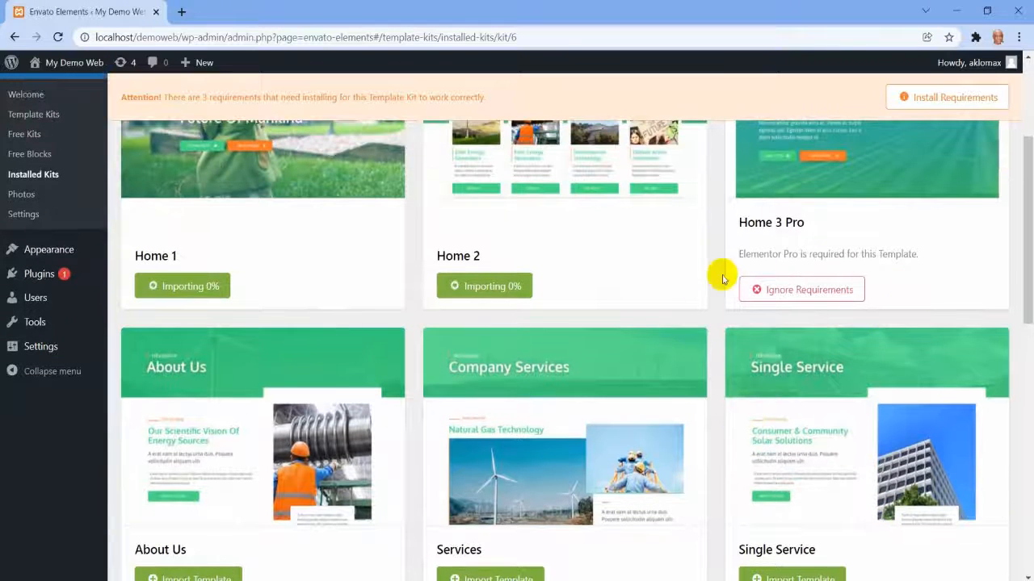
{"action": "scroll", "coordinate": [810, 246], "scroll_direction": "up", "scroll_amount": 2}
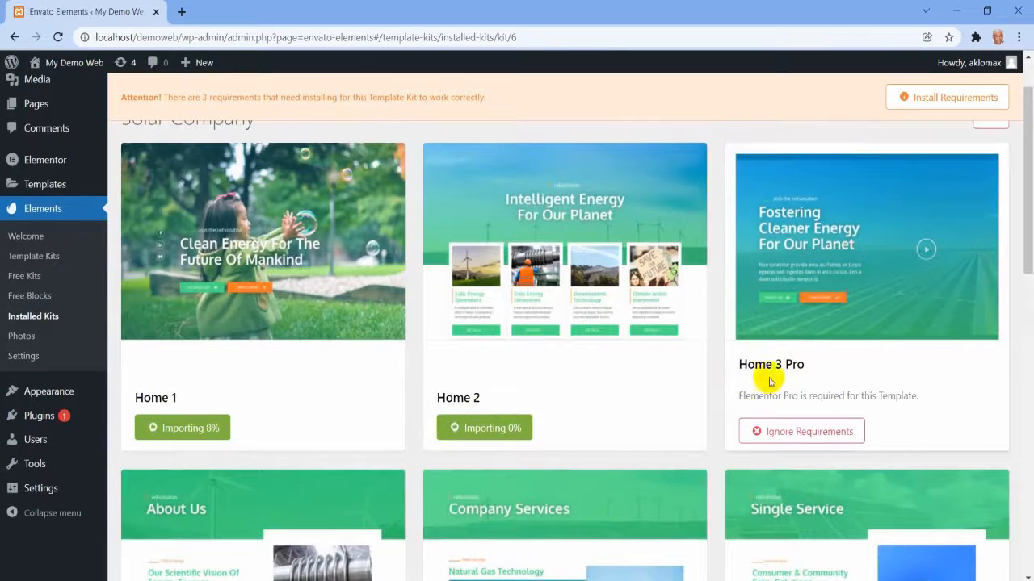
{"action": "scroll", "coordinate": [836, 376], "scroll_direction": "down", "scroll_amount": 3}
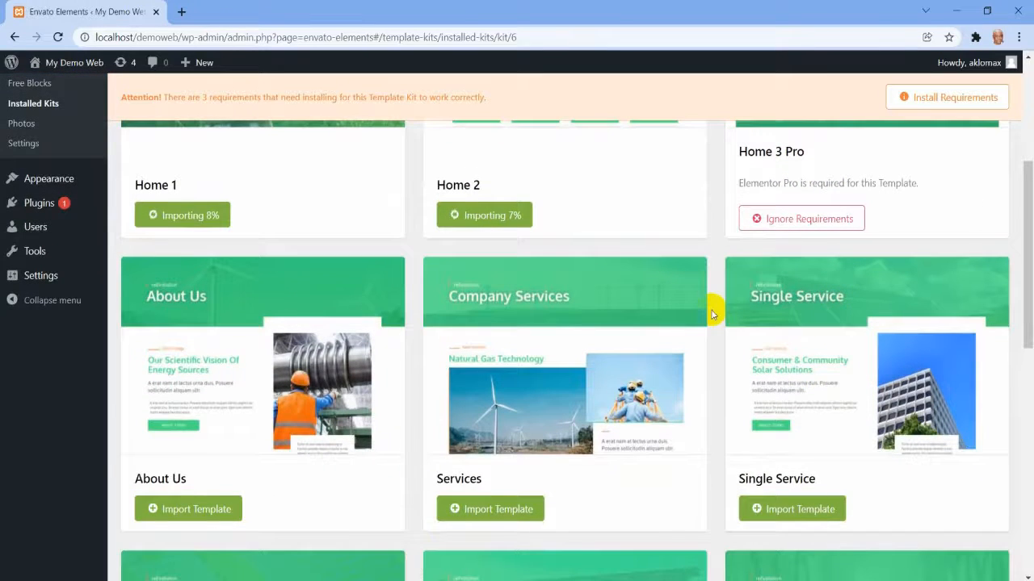
{"action": "scroll", "coordinate": [720, 299], "scroll_direction": "down", "scroll_amount": 3}
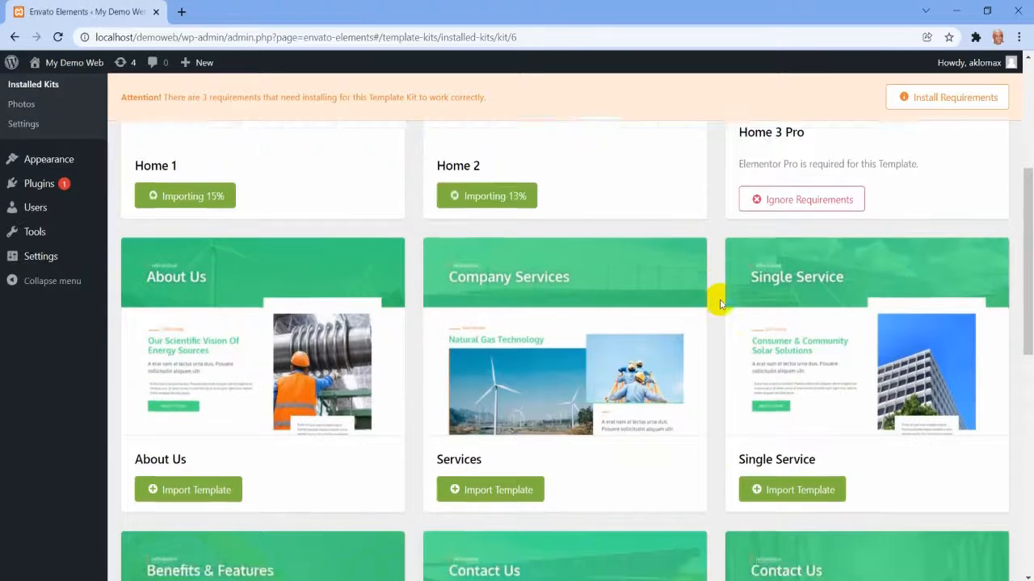
{"action": "scroll", "coordinate": [719, 299], "scroll_direction": "up", "scroll_amount": 3}
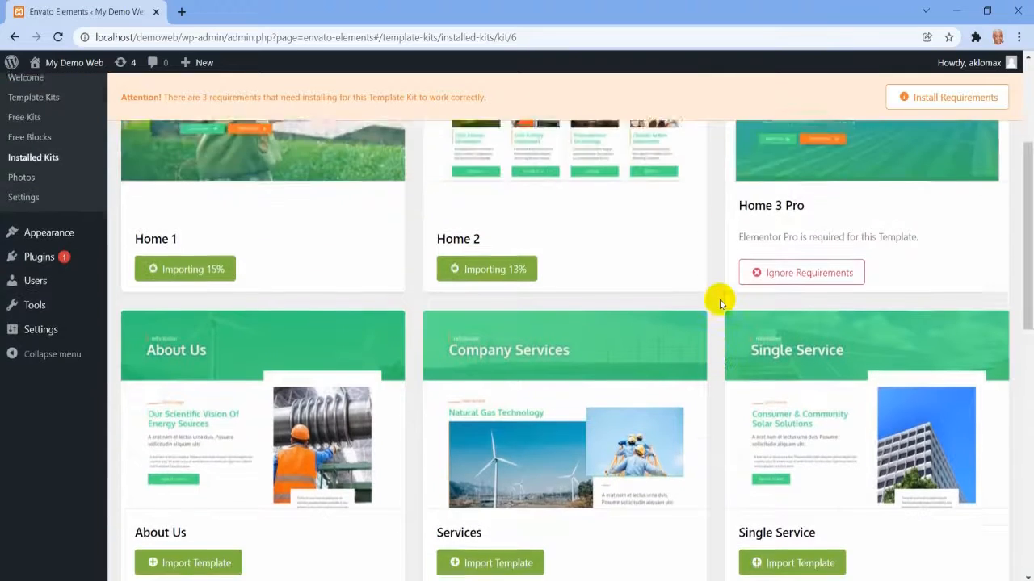
{"action": "scroll", "coordinate": [720, 299], "scroll_direction": "down", "scroll_amount": 2}
{"action": "left_click", "coordinate": [226, 445]}
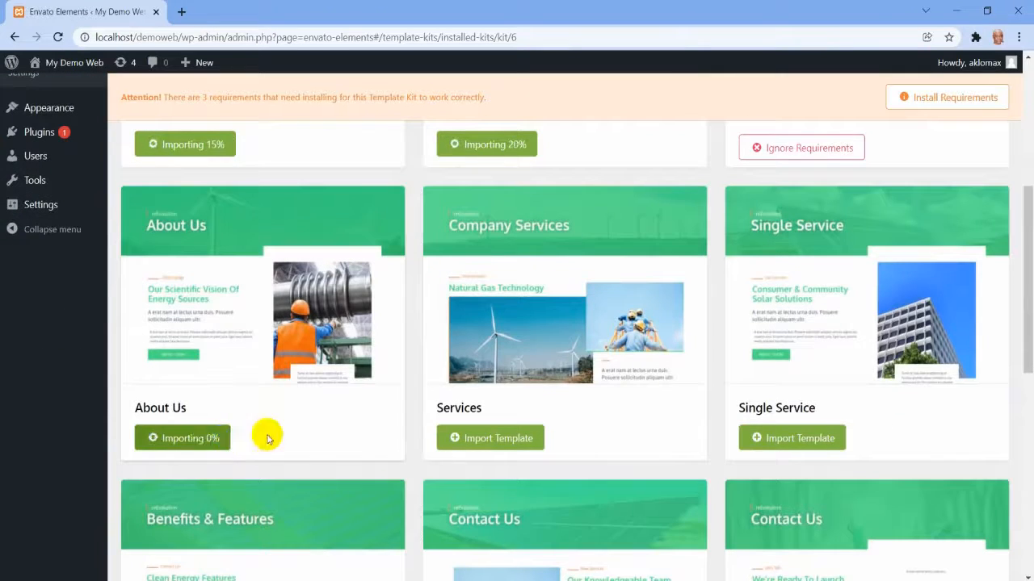
{"action": "left_click", "coordinate": [489, 440]}
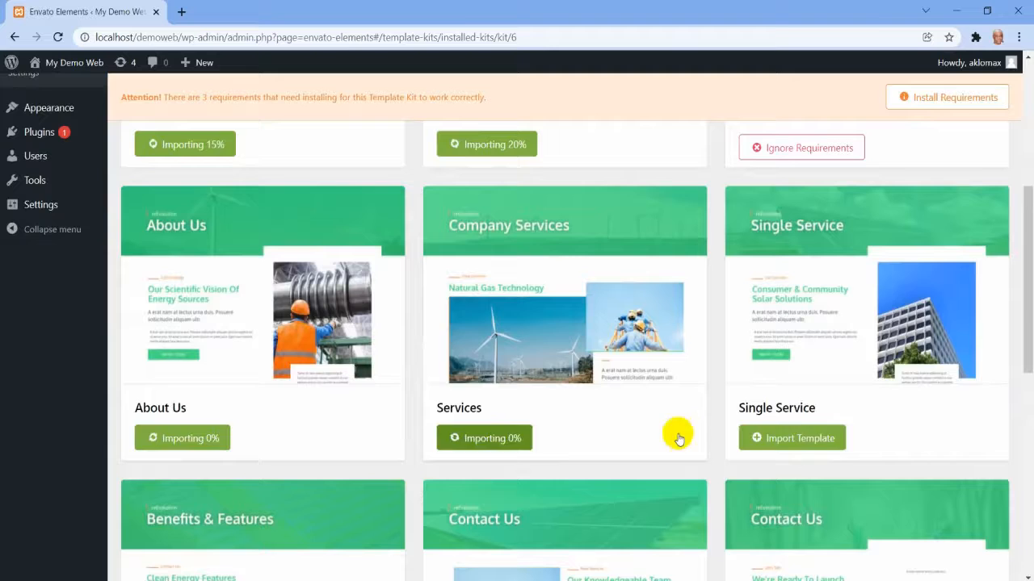
{"action": "left_click", "coordinate": [786, 437]}
Try to import the kit's Product Landing, Contact Us and Case Study templates.
{"action": "scroll", "coordinate": [784, 432], "scroll_direction": "down", "scroll_amount": 5}
{"action": "left_click", "coordinate": [230, 410]}
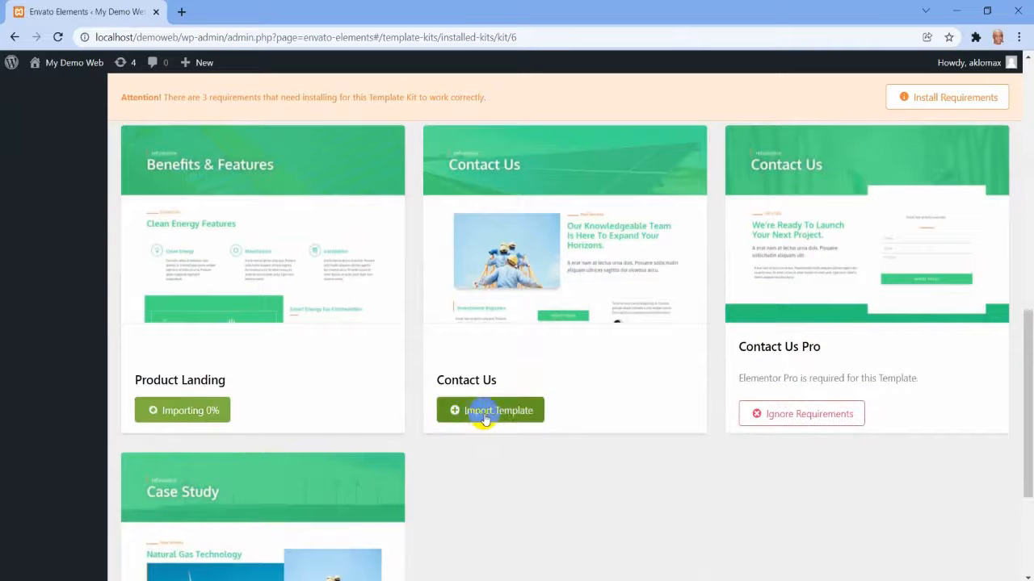
{"action": "left_click", "coordinate": [485, 412]}
{"action": "scroll", "coordinate": [465, 400], "scroll_direction": "down", "scroll_amount": 1}
{"action": "scroll", "coordinate": [464, 399], "scroll_direction": "down", "scroll_amount": 3}
{"action": "left_click", "coordinate": [196, 486]}
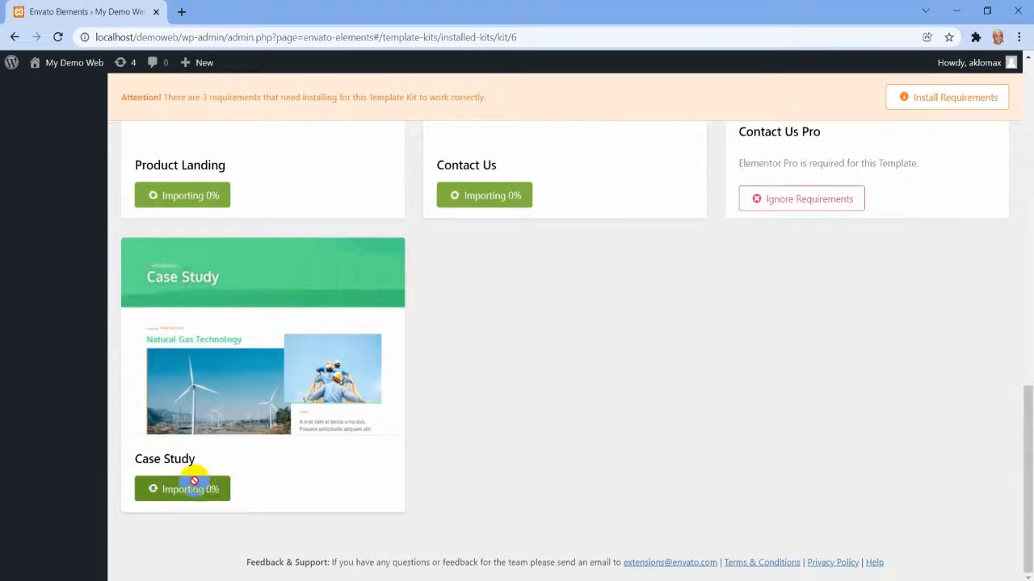
Install the kit's missing Elementor default color and typography scheme settings, leaving out the Elementor Pro plugin.
{"action": "scroll", "coordinate": [676, 372], "scroll_direction": "up", "scroll_amount": 5}
{"action": "scroll", "coordinate": [678, 376], "scroll_direction": "up", "scroll_amount": 6}
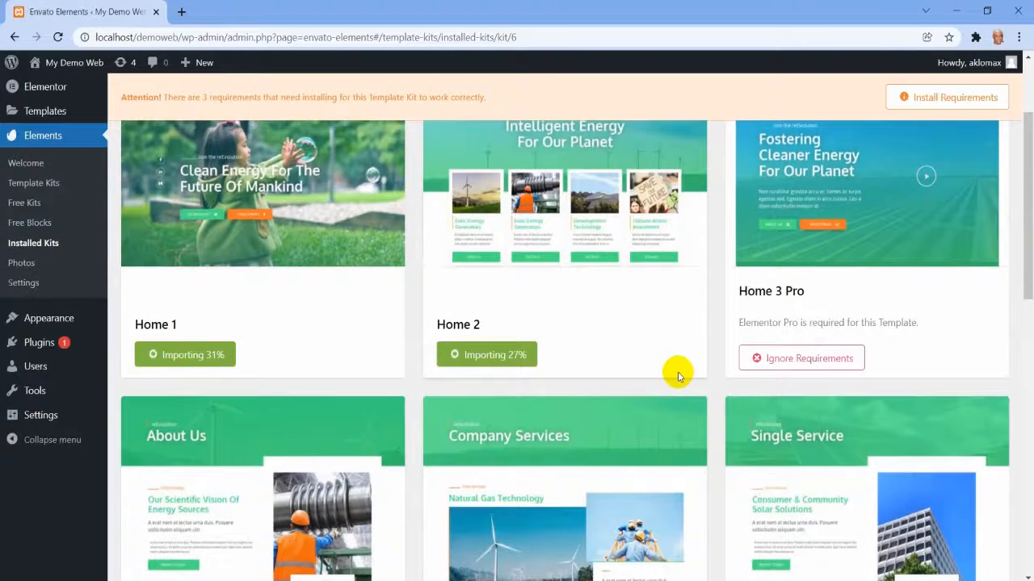
{"action": "scroll", "coordinate": [677, 376], "scroll_direction": "up", "scroll_amount": 3}
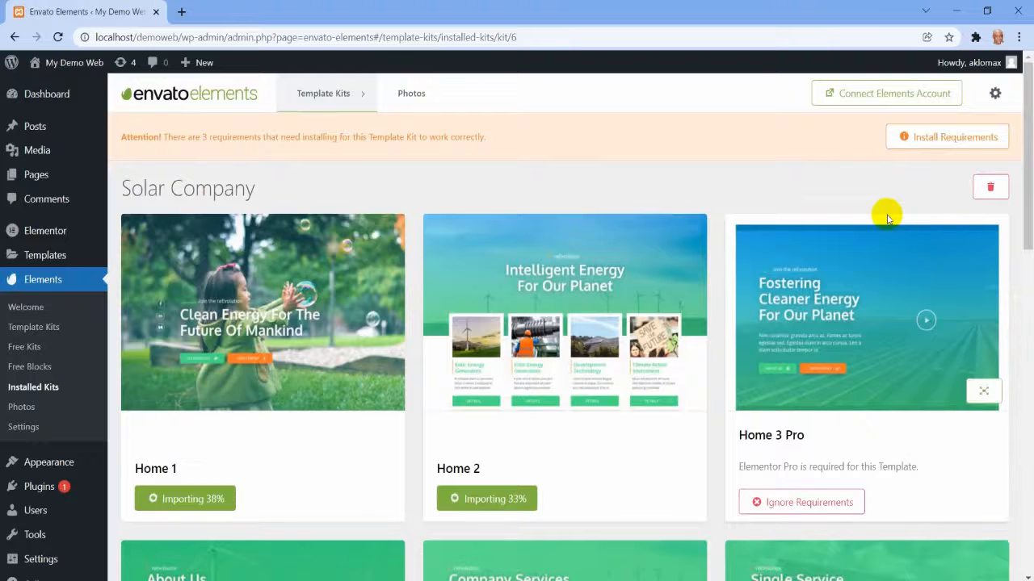
{"action": "scroll", "coordinate": [886, 216], "scroll_direction": "down", "scroll_amount": 6}
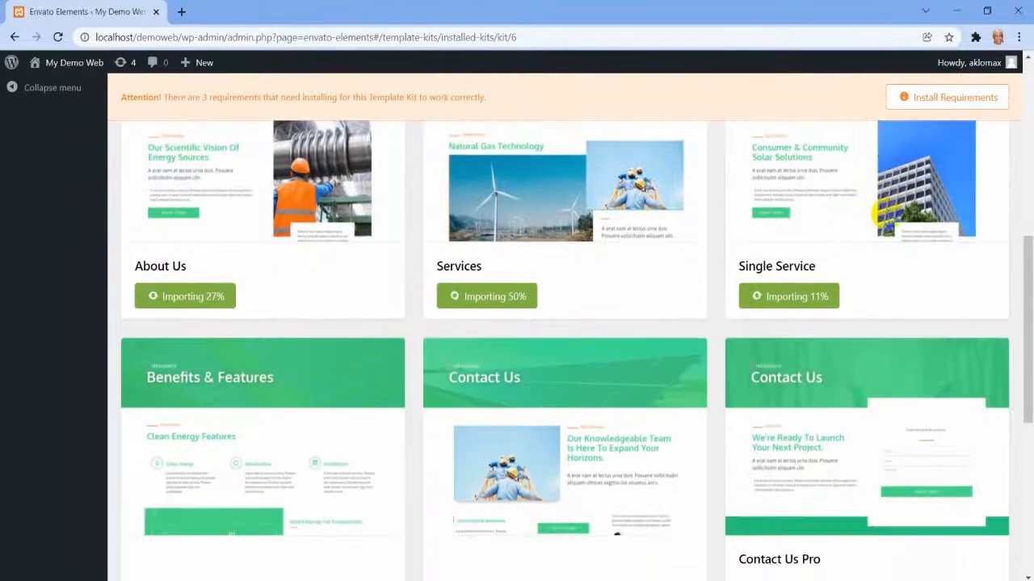
{"action": "scroll", "coordinate": [887, 213], "scroll_direction": "down", "scroll_amount": 1}
{"action": "scroll", "coordinate": [886, 213], "scroll_direction": "up", "scroll_amount": 6}
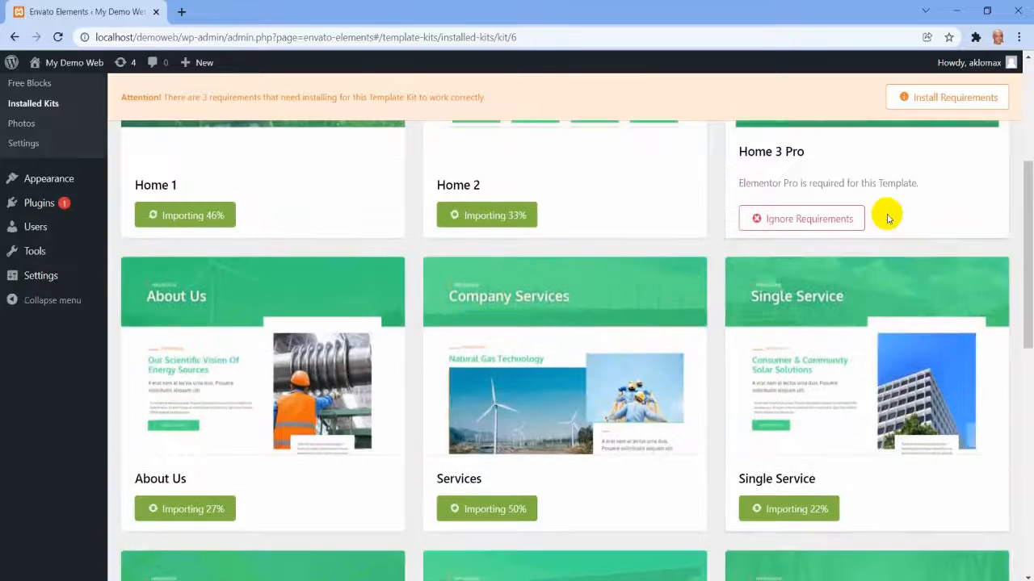
{"action": "left_click", "coordinate": [939, 105]}
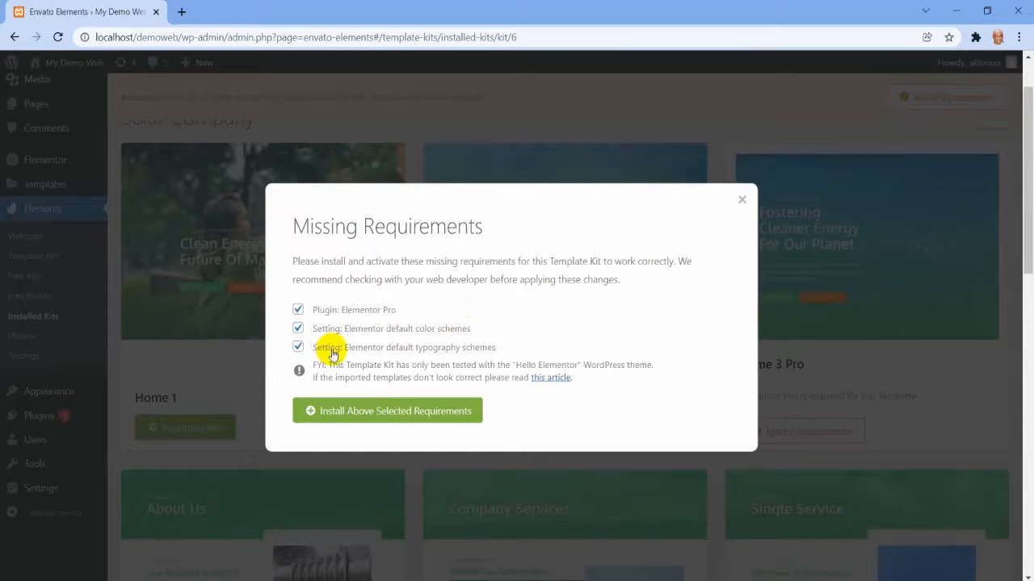
{"action": "left_click", "coordinate": [297, 311]}
{"action": "left_click", "coordinate": [361, 413]}
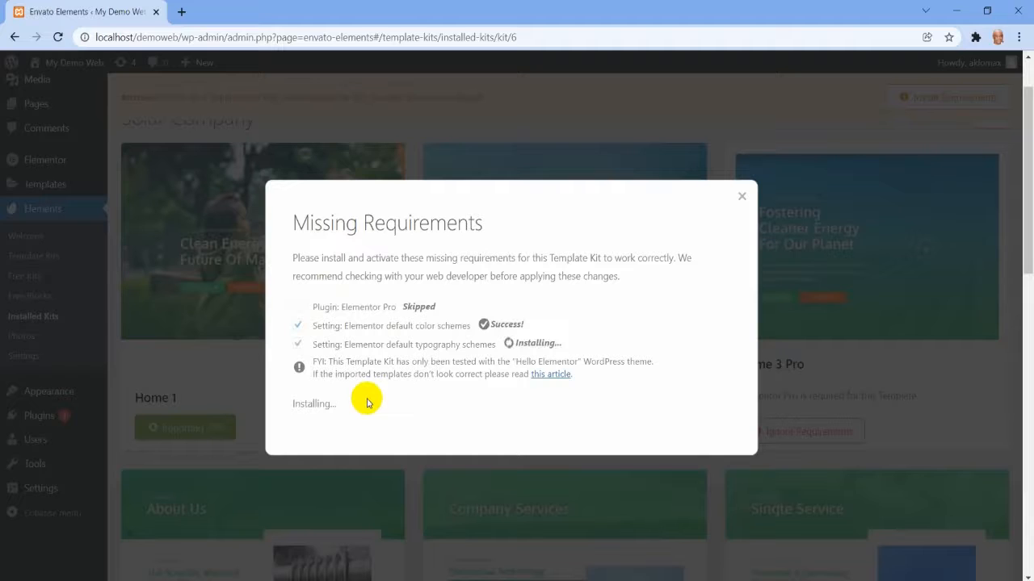
{"action": "left_click", "coordinate": [336, 438]}
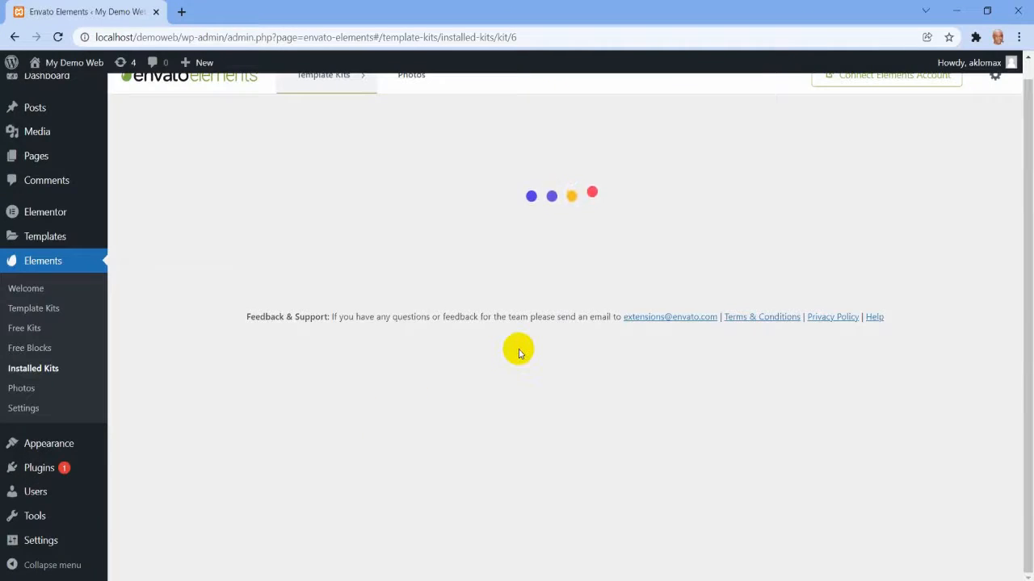
Check which kit templates still have to be imported and restart the import of Home 1.
{"action": "scroll", "coordinate": [530, 352], "scroll_direction": "down", "scroll_amount": 2}
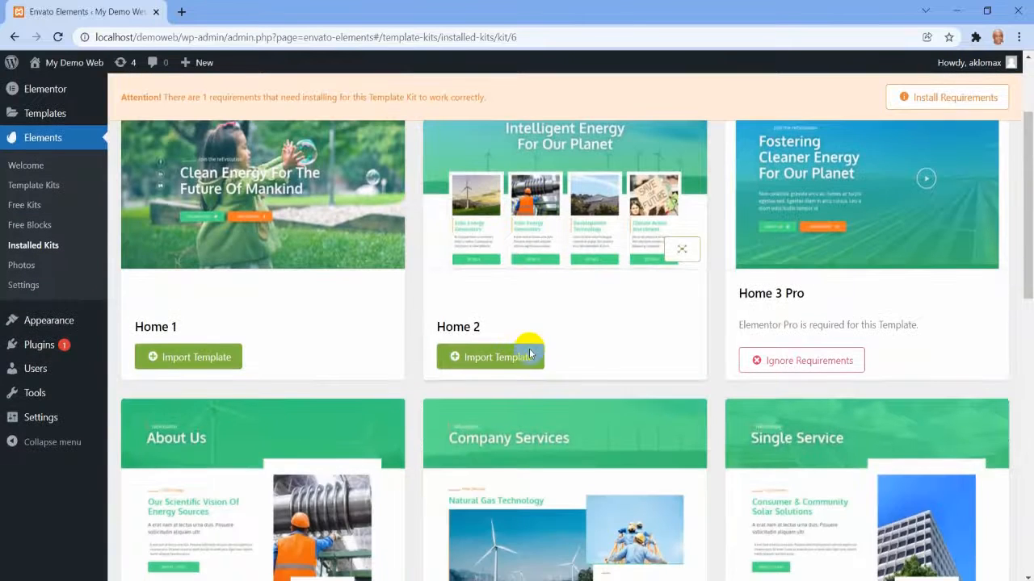
{"action": "scroll", "coordinate": [787, 371], "scroll_direction": "down", "scroll_amount": 1}
{"action": "scroll", "coordinate": [792, 373], "scroll_direction": "down", "scroll_amount": 3}
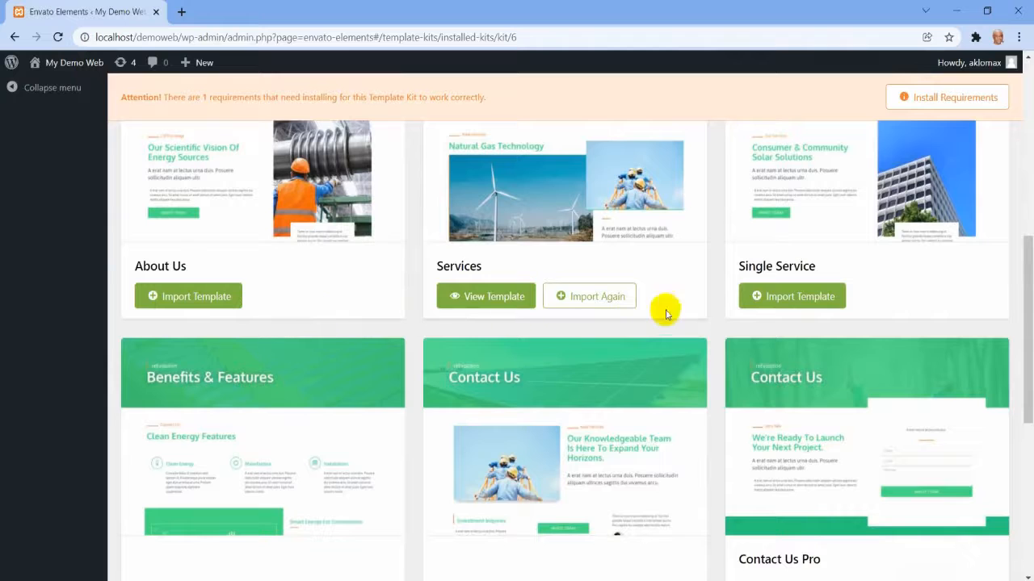
{"action": "scroll", "coordinate": [606, 327], "scroll_direction": "down", "scroll_amount": 3}
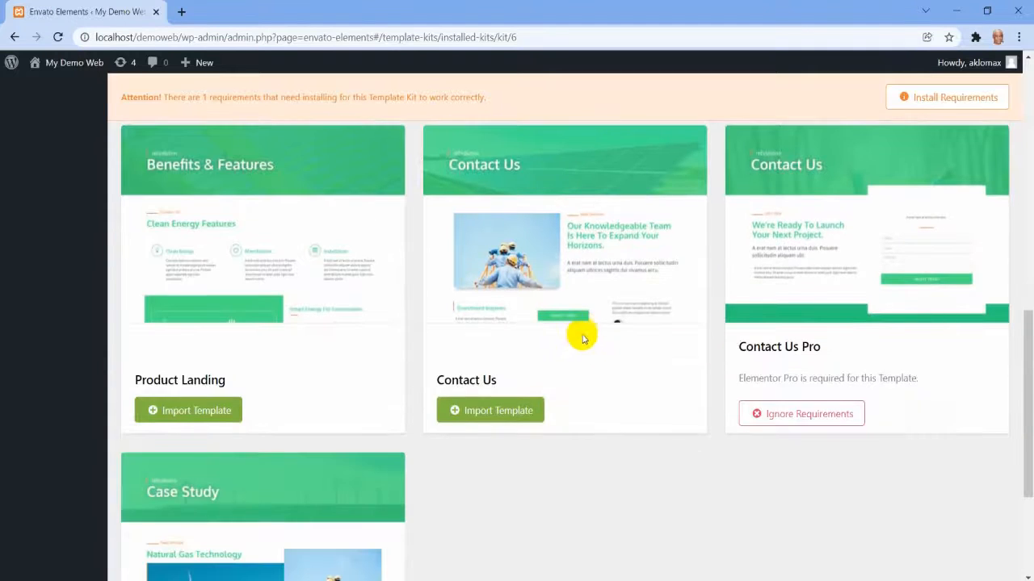
{"action": "scroll", "coordinate": [327, 400], "scroll_direction": "down", "scroll_amount": 3}
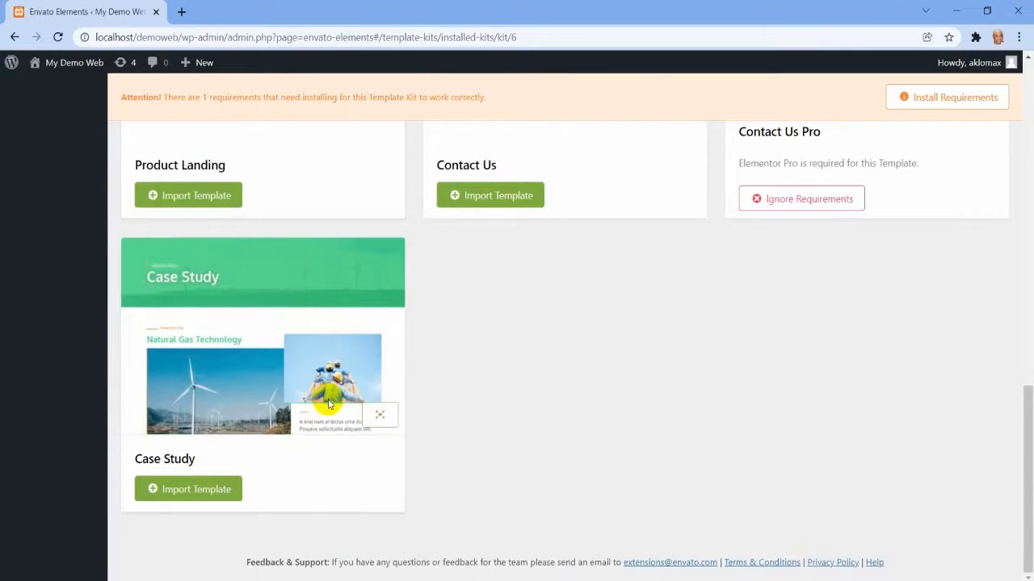
{"action": "scroll", "coordinate": [327, 403], "scroll_direction": "up", "scroll_amount": 10}
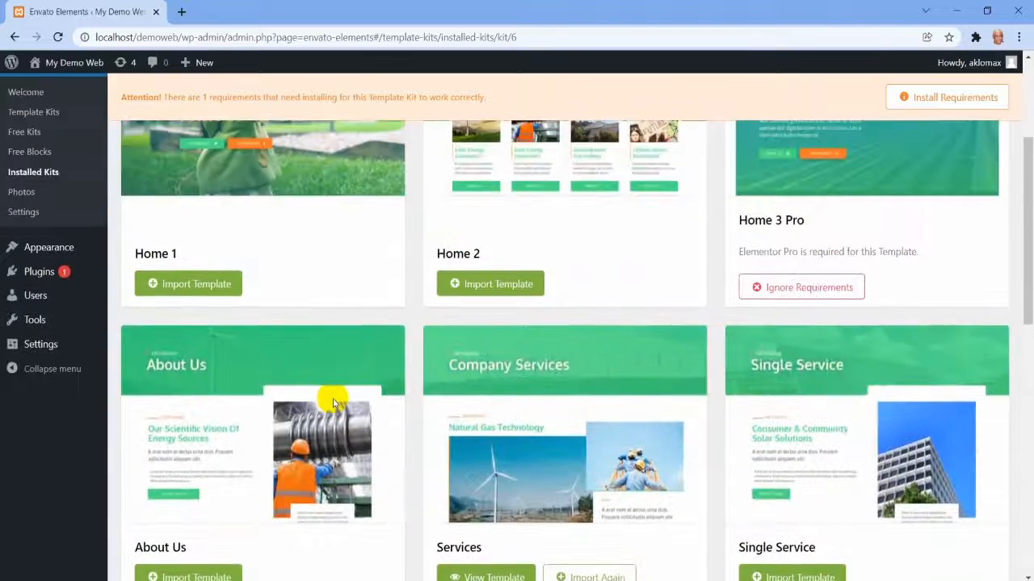
{"action": "scroll", "coordinate": [333, 400], "scroll_direction": "up", "scroll_amount": 1}
{"action": "left_click", "coordinate": [198, 351]}
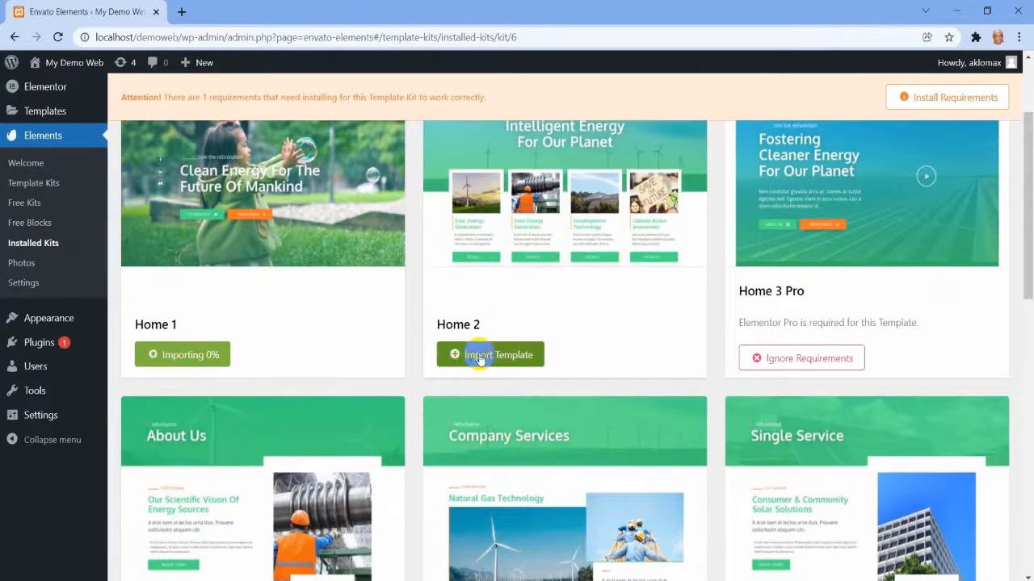
Restart the import of the About Us template.
{"action": "scroll", "coordinate": [588, 350], "scroll_direction": "up", "scroll_amount": 1}
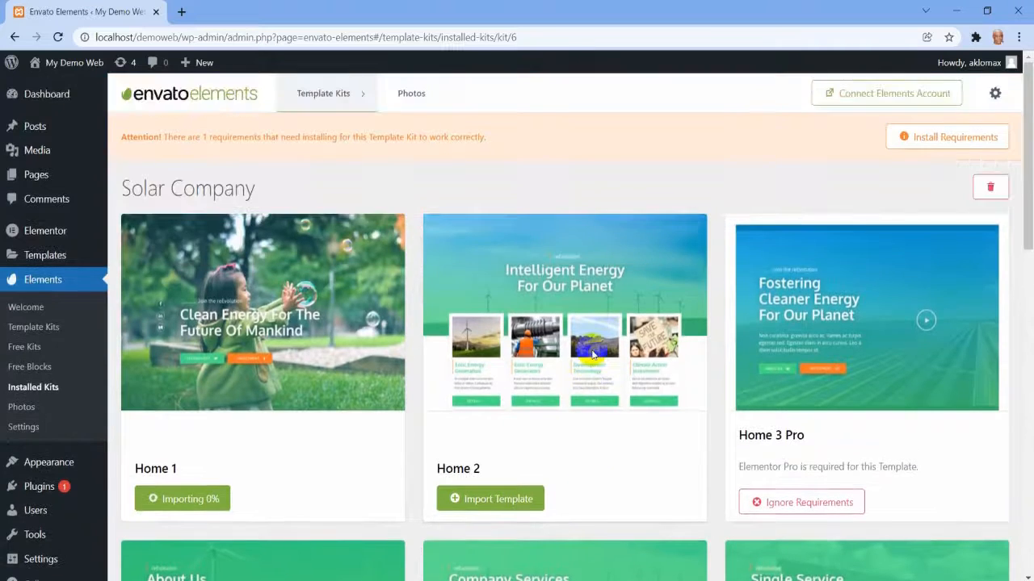
{"action": "scroll", "coordinate": [591, 354], "scroll_direction": "down", "scroll_amount": 2}
{"action": "scroll", "coordinate": [233, 348], "scroll_direction": "up", "scroll_amount": 3}
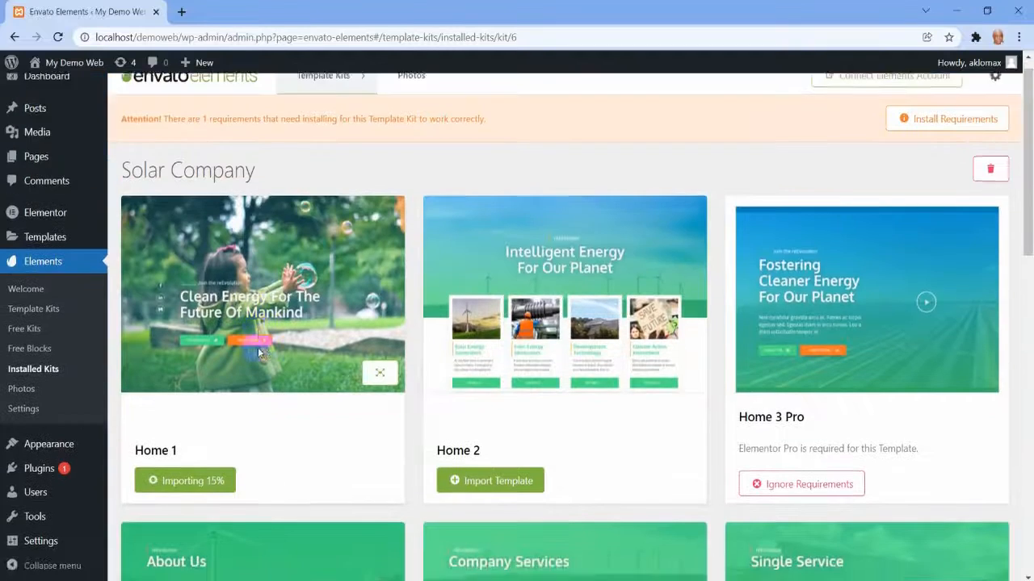
{"action": "scroll", "coordinate": [277, 346], "scroll_direction": "down", "scroll_amount": 4}
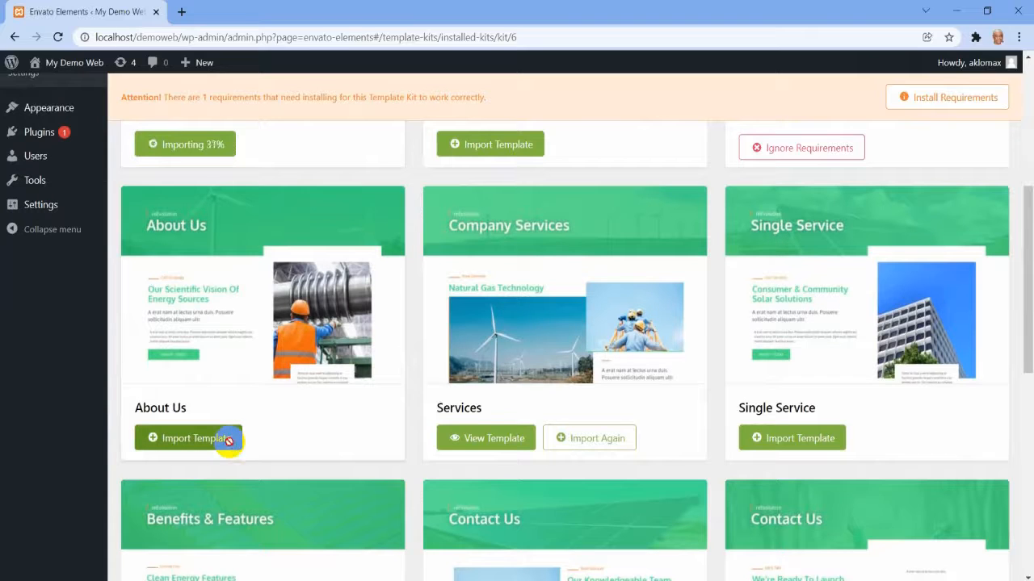
{"action": "left_click", "coordinate": [228, 440]}
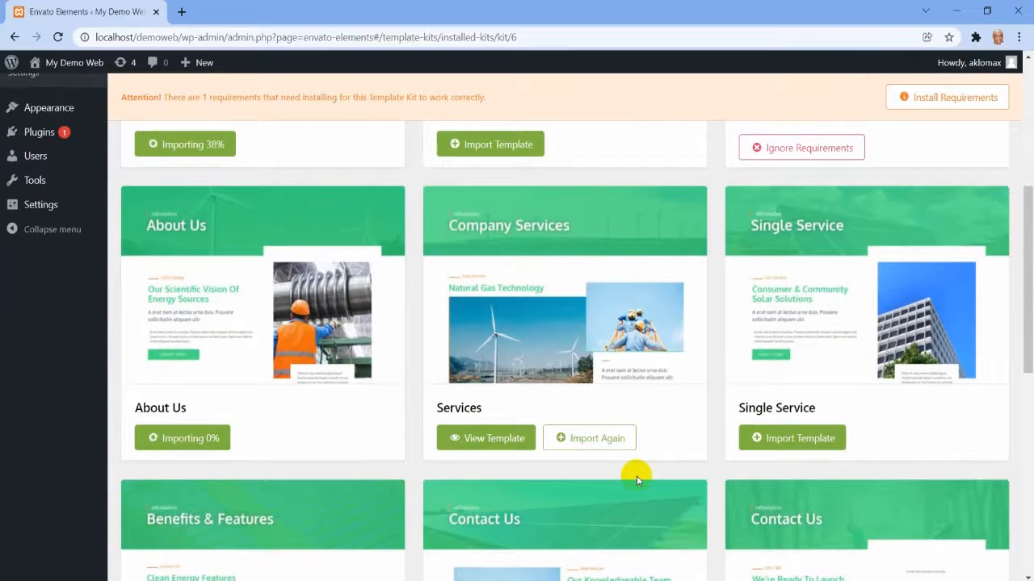
Open the imported Services template in the Elementor editor, then close its browser tab.
{"action": "left_click", "coordinate": [500, 444]}
{"action": "left_click", "coordinate": [123, 15]}
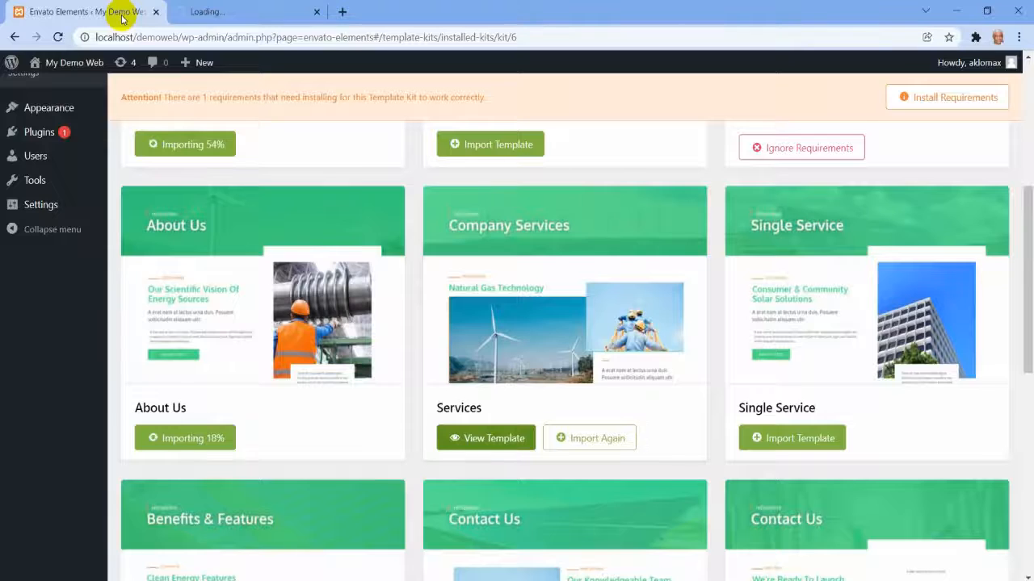
{"action": "left_click", "coordinate": [231, 16]}
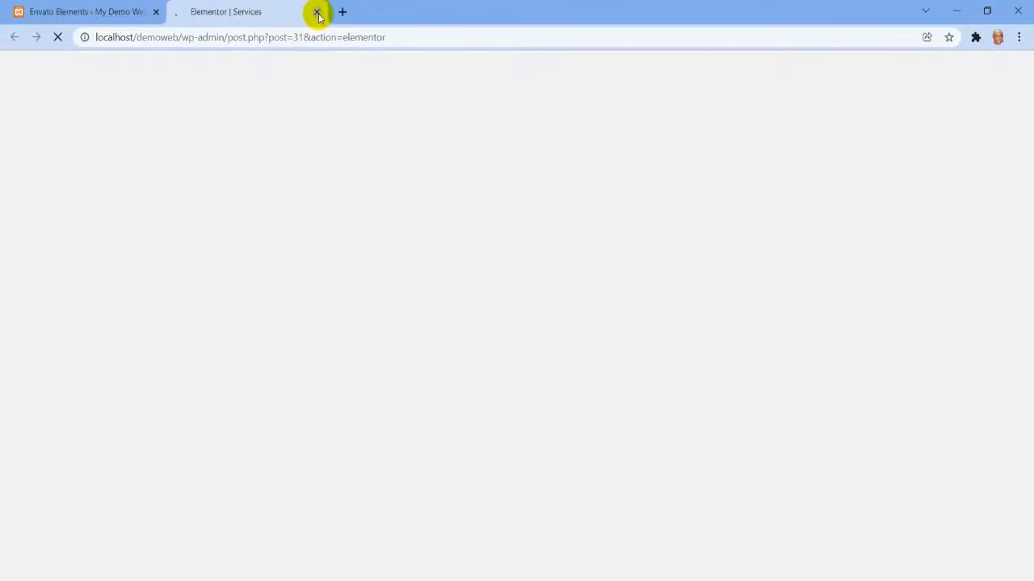
{"action": "left_click", "coordinate": [68, 13]}
{"action": "left_click", "coordinate": [251, 11]}
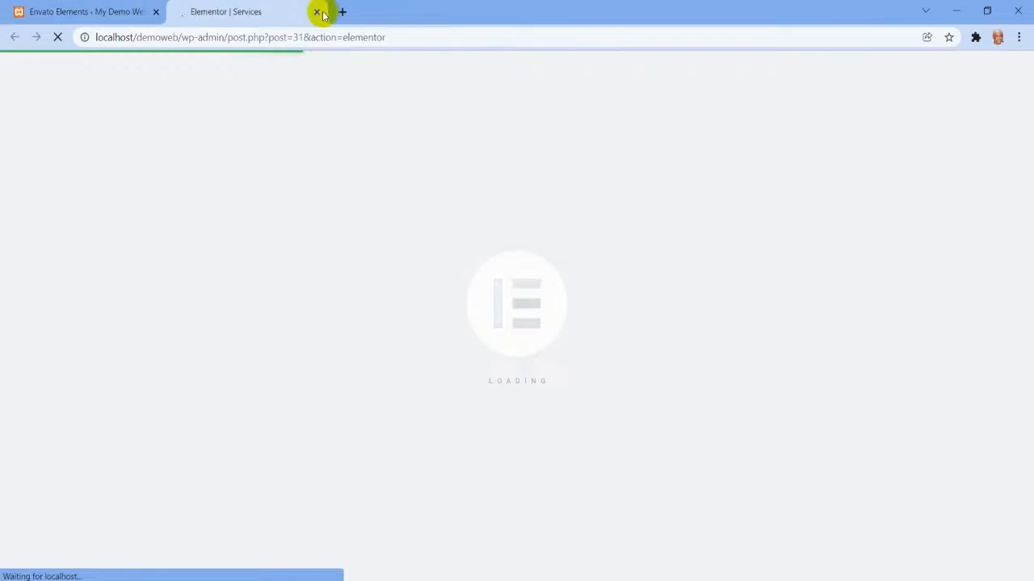
{"action": "left_click", "coordinate": [320, 12]}
Restart the import of the free Contact Us template.
{"action": "scroll", "coordinate": [426, 298], "scroll_direction": "down", "scroll_amount": 2}
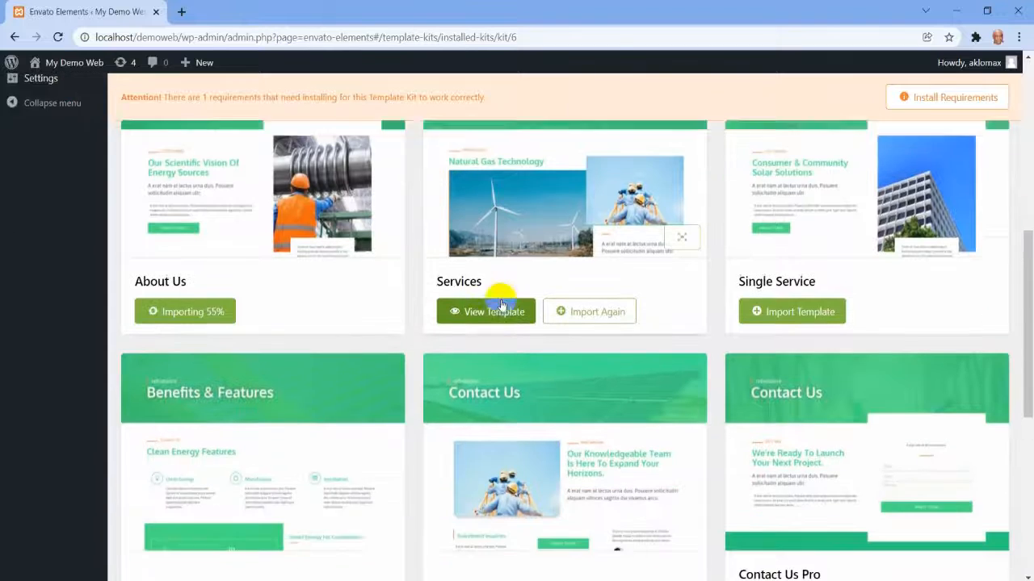
{"action": "scroll", "coordinate": [432, 302], "scroll_direction": "up", "scroll_amount": 3}
{"action": "scroll", "coordinate": [437, 312], "scroll_direction": "up", "scroll_amount": 2}
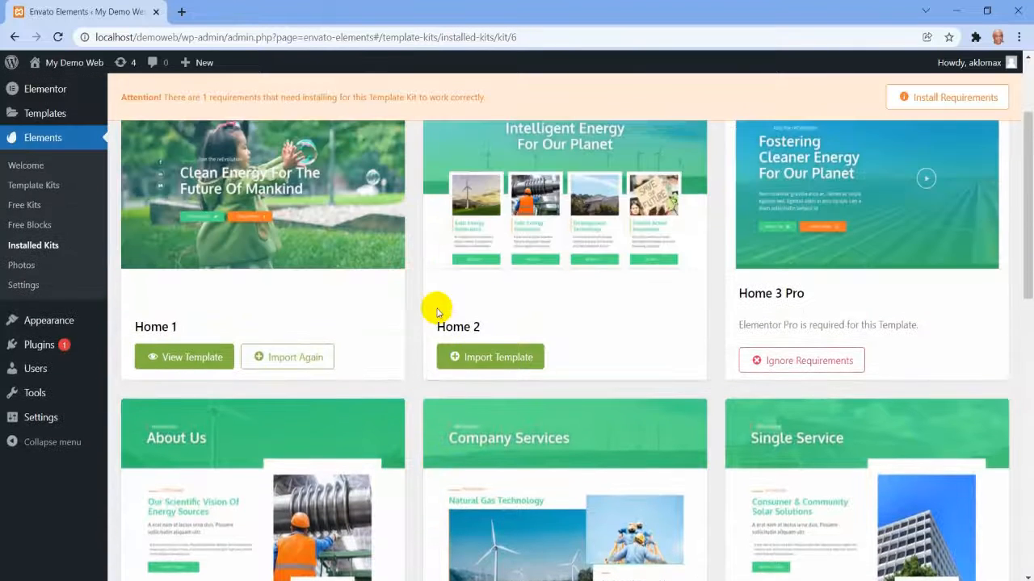
{"action": "scroll", "coordinate": [272, 299], "scroll_direction": "down", "scroll_amount": 3}
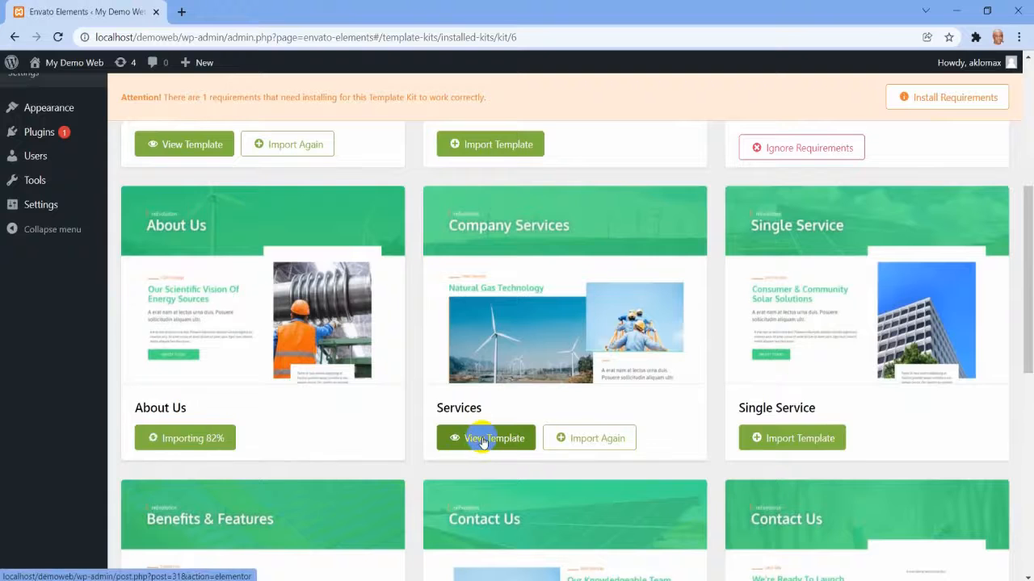
{"action": "scroll", "coordinate": [476, 440], "scroll_direction": "down", "scroll_amount": 5}
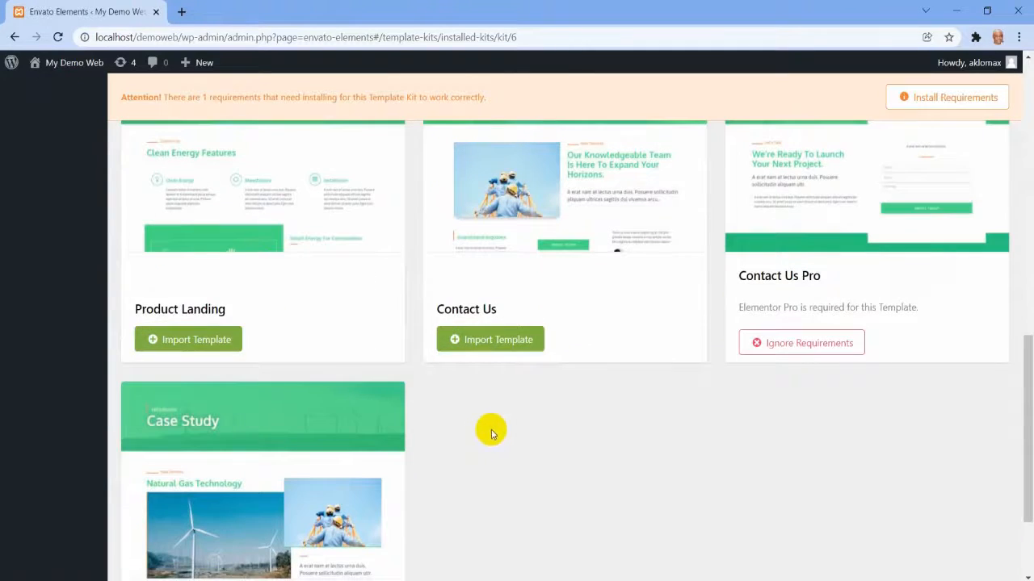
{"action": "left_click", "coordinate": [485, 349]}
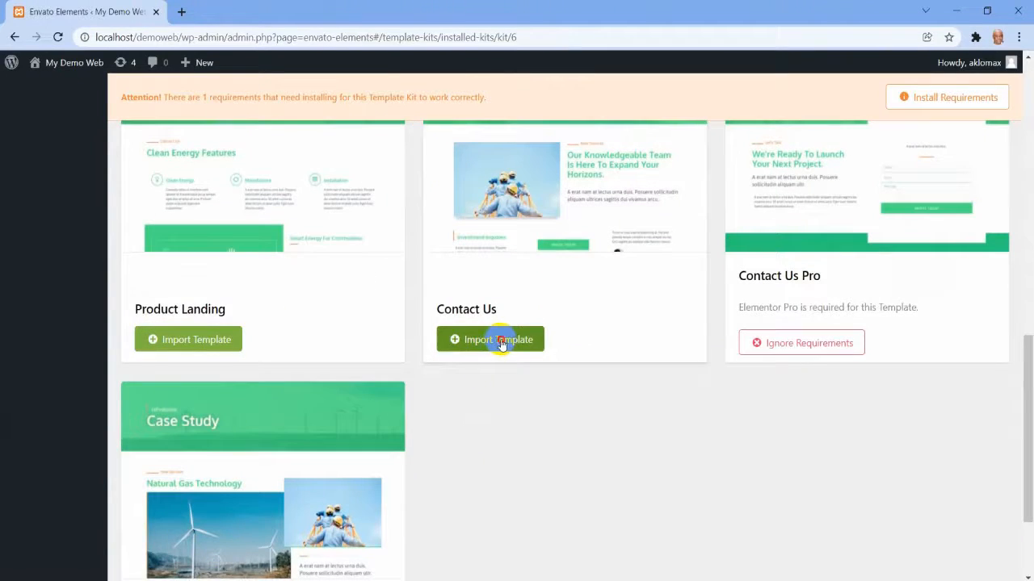
{"action": "scroll", "coordinate": [575, 344], "scroll_direction": "down", "scroll_amount": 2}
{"action": "scroll", "coordinate": [577, 340], "scroll_direction": "up", "scroll_amount": 5}
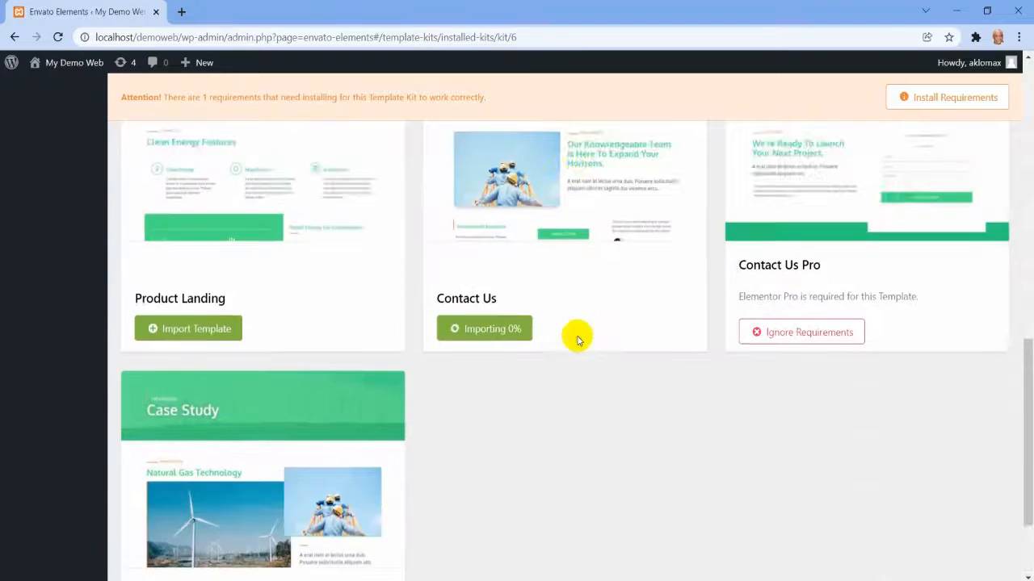
Examine the Solar Company kit's template list to check the Contact Us import and which templates have been imported.
{"action": "scroll", "coordinate": [578, 340], "scroll_direction": "down", "scroll_amount": 3}
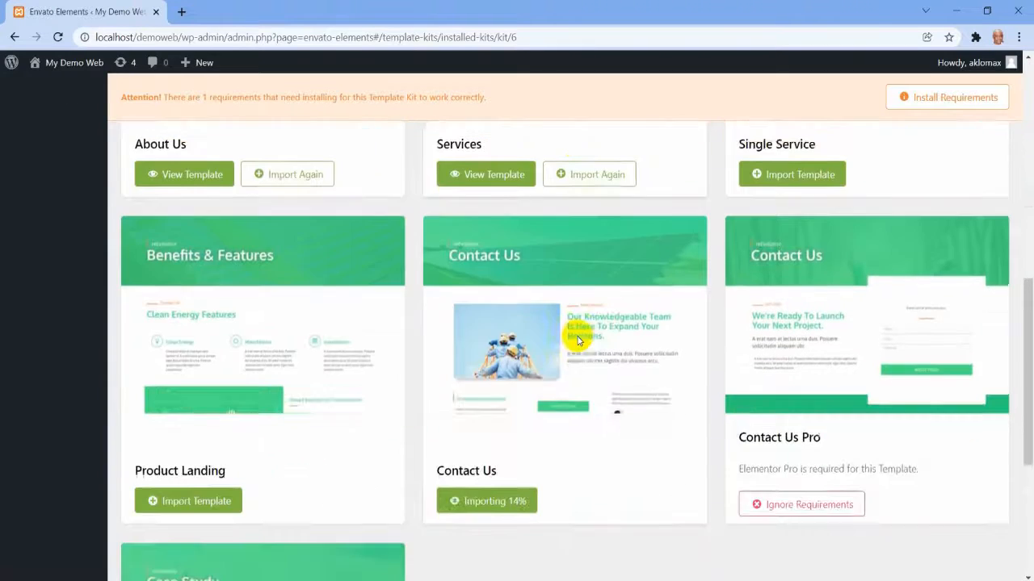
{"action": "scroll", "coordinate": [578, 340], "scroll_direction": "up", "scroll_amount": 2}
{"action": "scroll", "coordinate": [577, 338], "scroll_direction": "down", "scroll_amount": 2}
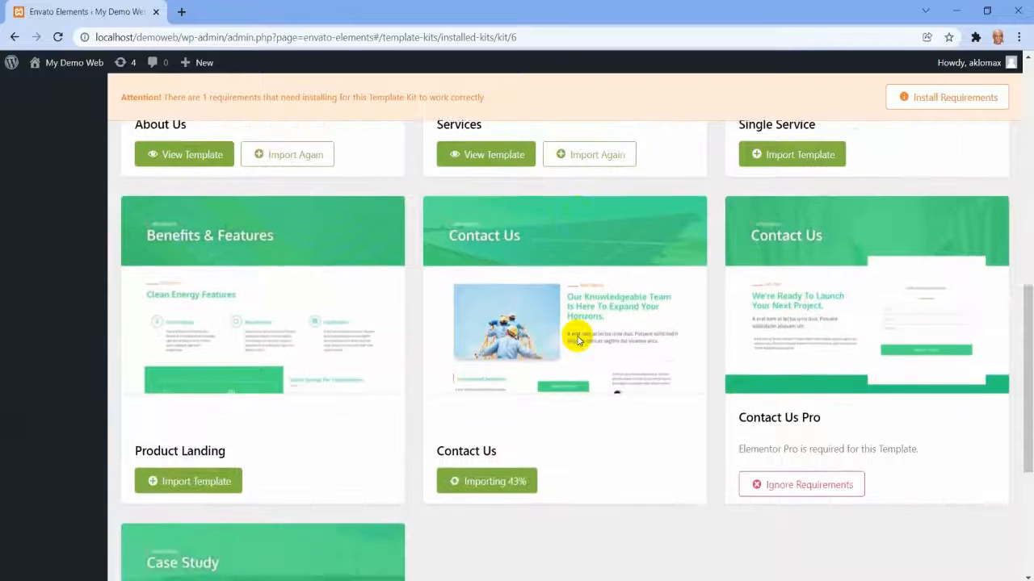
{"action": "scroll", "coordinate": [577, 336], "scroll_direction": "up", "scroll_amount": 3}
{"action": "scroll", "coordinate": [632, 349], "scroll_direction": "down", "scroll_amount": 1}
{"action": "scroll", "coordinate": [632, 349], "scroll_direction": "down", "scroll_amount": 3}
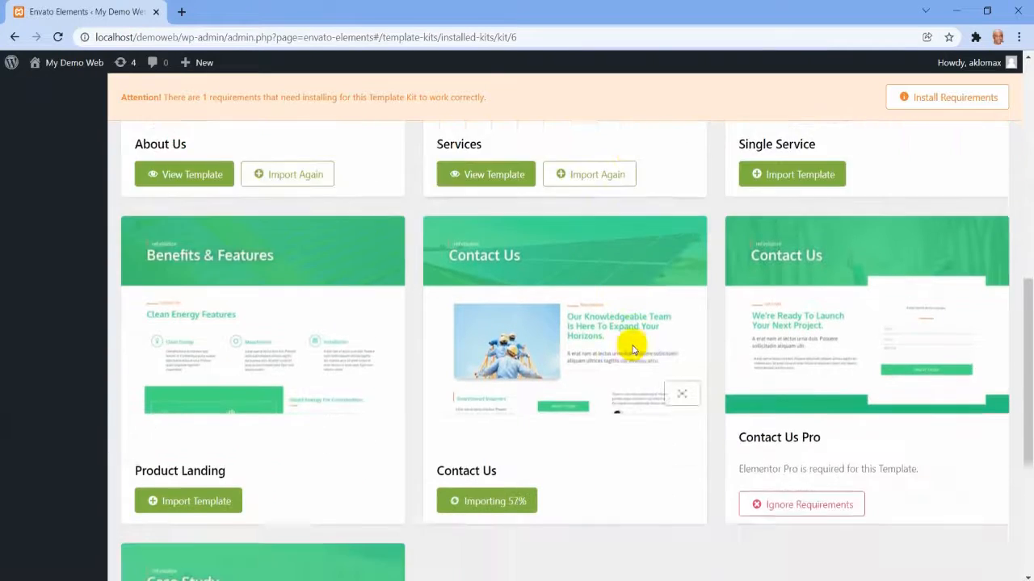
{"action": "scroll", "coordinate": [632, 349], "scroll_direction": "up", "scroll_amount": 6}
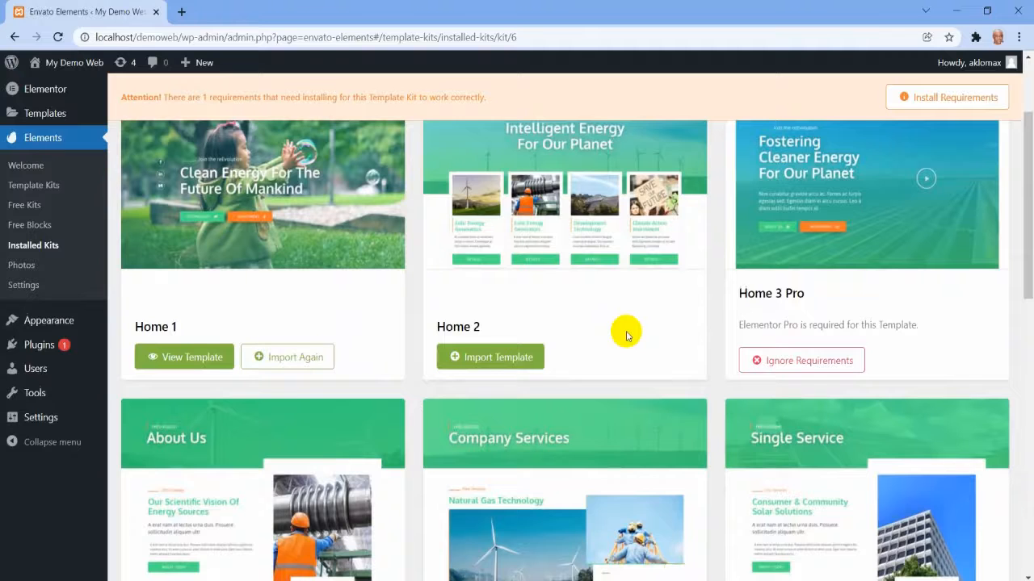
{"action": "scroll", "coordinate": [627, 337], "scroll_direction": "up", "scroll_amount": 3}
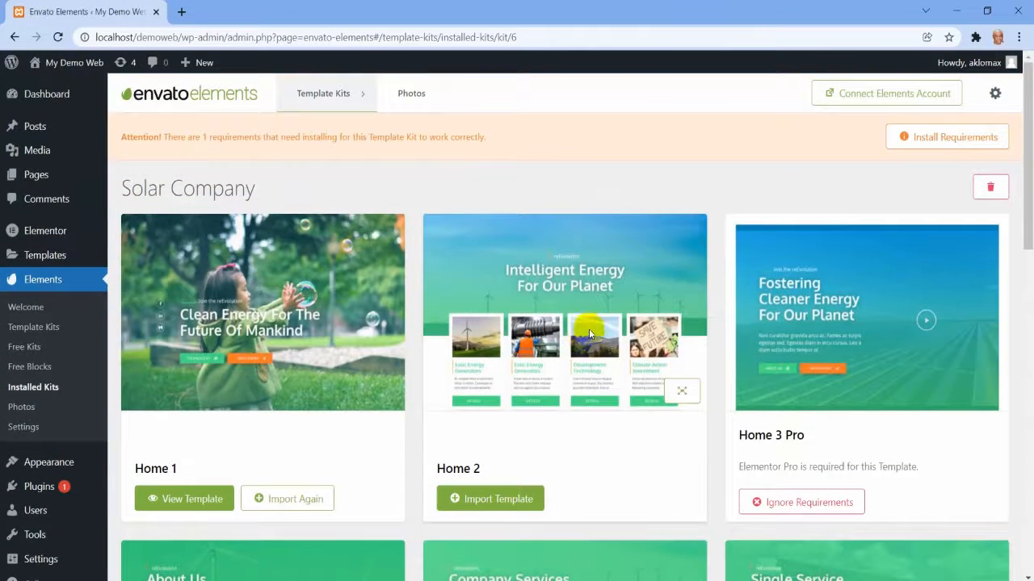
{"action": "scroll", "coordinate": [589, 331], "scroll_direction": "down", "scroll_amount": 4}
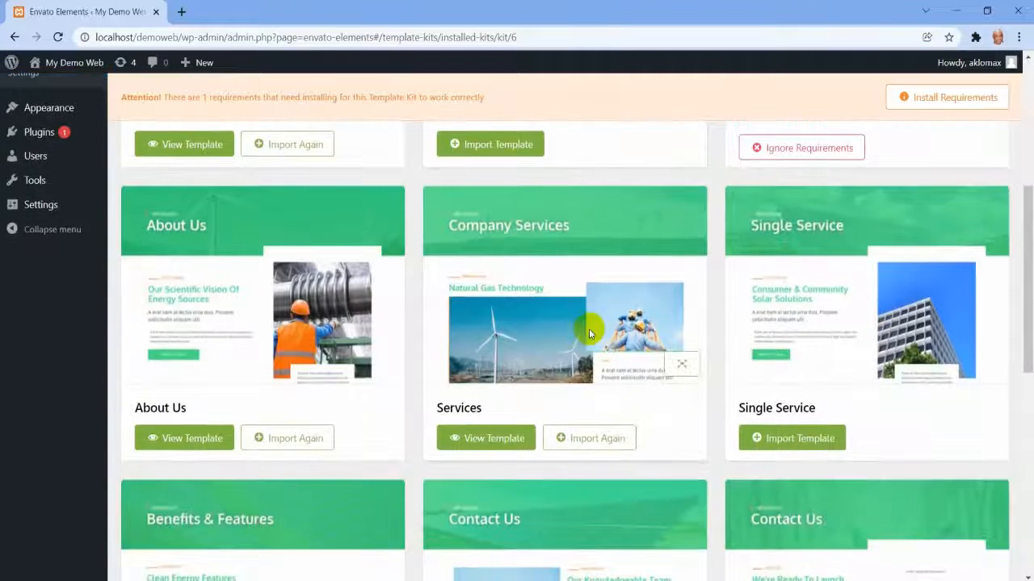
{"action": "scroll", "coordinate": [589, 331], "scroll_direction": "down", "scroll_amount": 1}
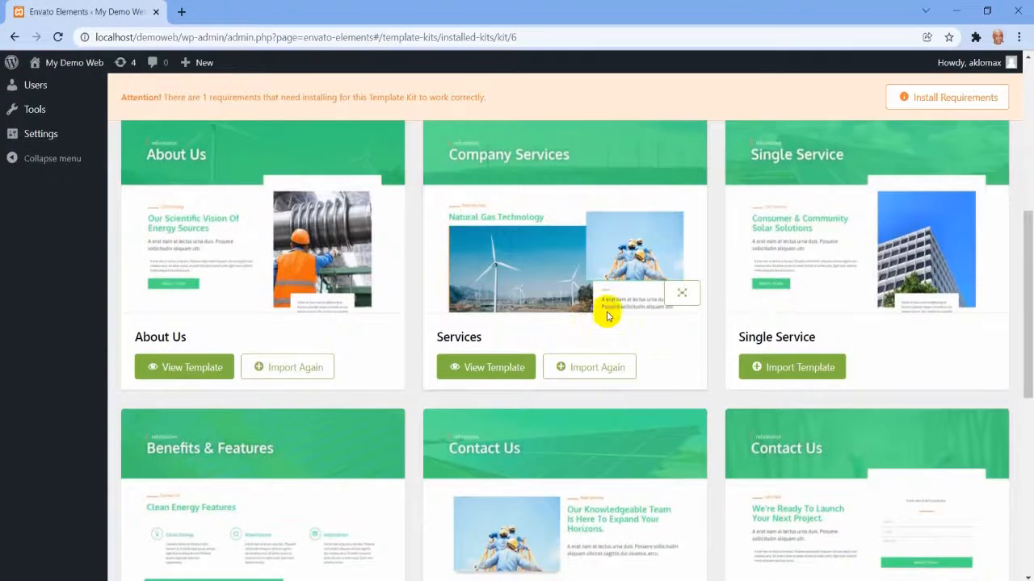
{"action": "scroll", "coordinate": [570, 333], "scroll_direction": "down", "scroll_amount": 2}
{"action": "scroll", "coordinate": [566, 333], "scroll_direction": "down", "scroll_amount": 3}
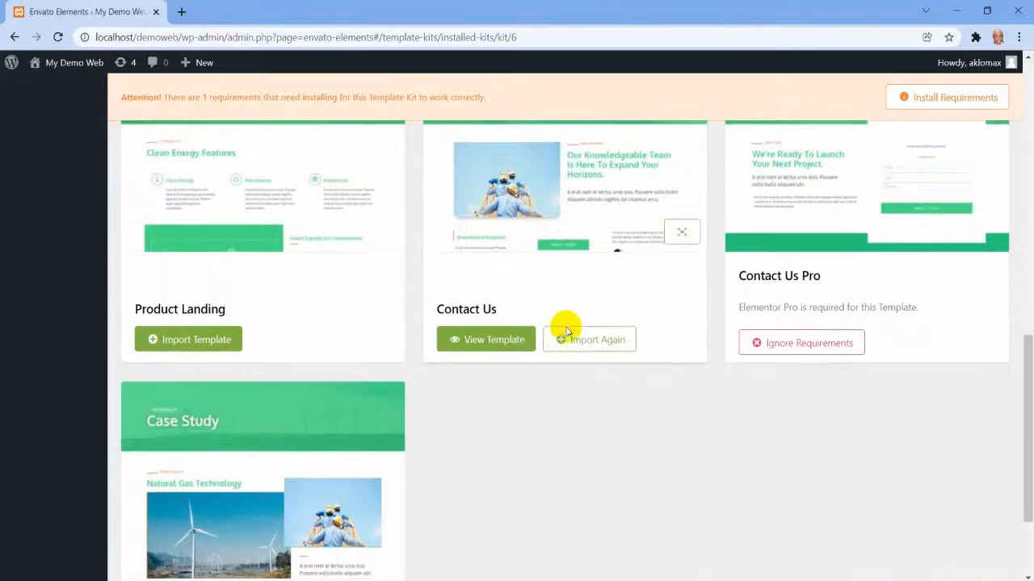
{"action": "scroll", "coordinate": [553, 336], "scroll_direction": "up", "scroll_amount": 3}
{"action": "scroll", "coordinate": [554, 336], "scroll_direction": "up", "scroll_amount": 8}
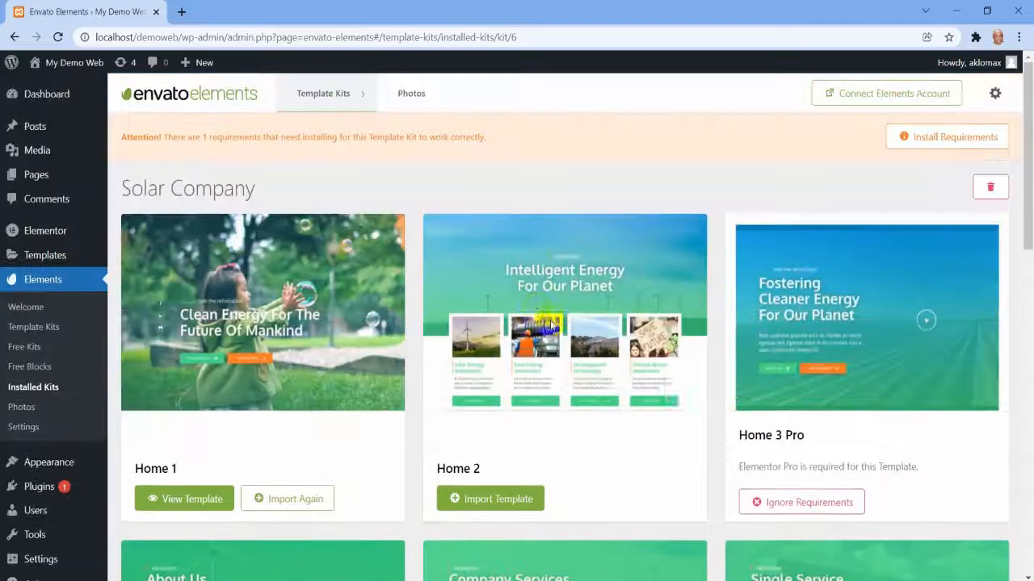
Move the default Sample Page to the trash from the site's page list.
{"action": "left_click", "coordinate": [31, 181]}
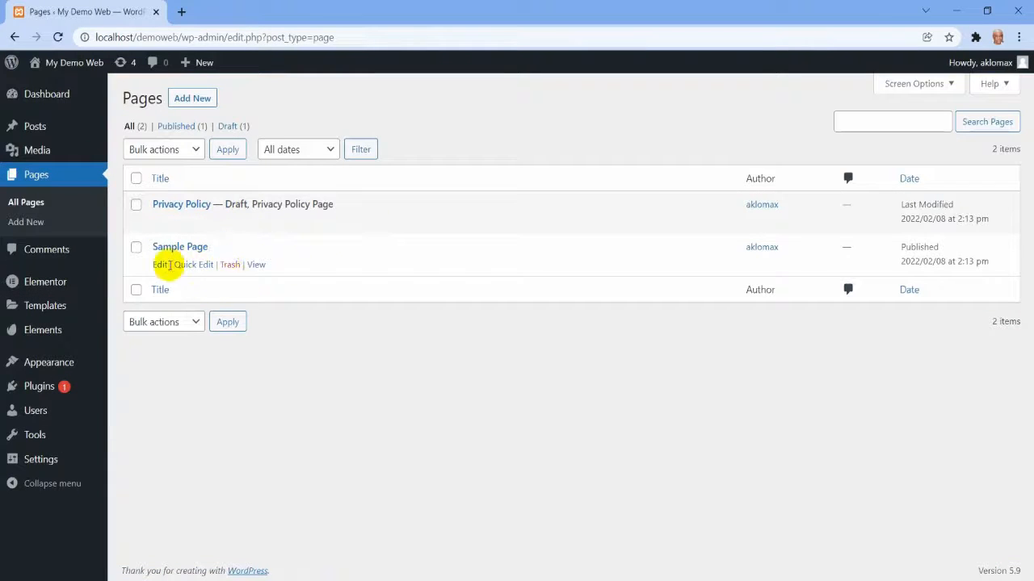
{"action": "left_click", "coordinate": [230, 266]}
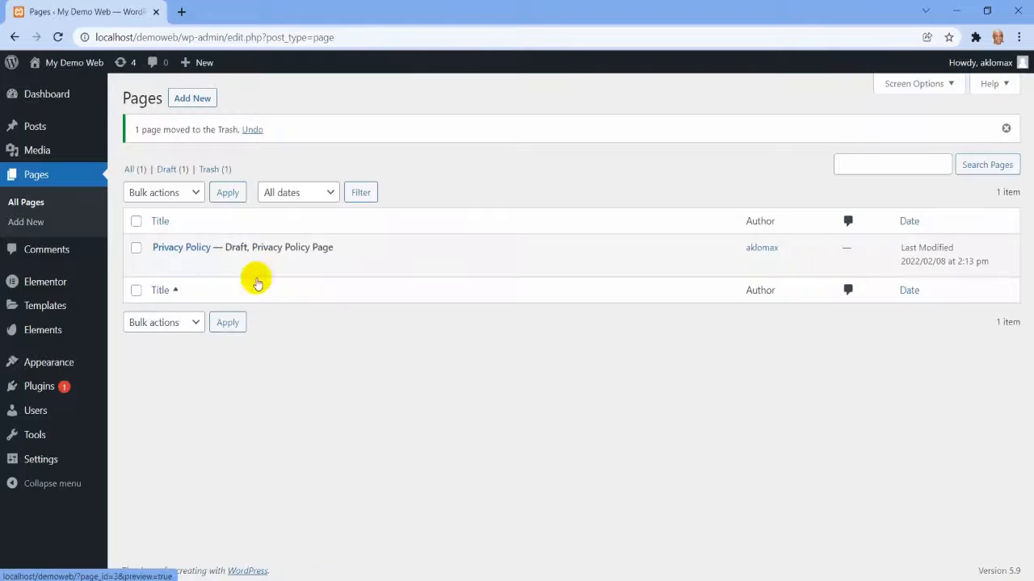
Create a new page titled "Home", dismissing the block editor welcome guide, and publish it.
{"action": "left_click", "coordinate": [183, 101]}
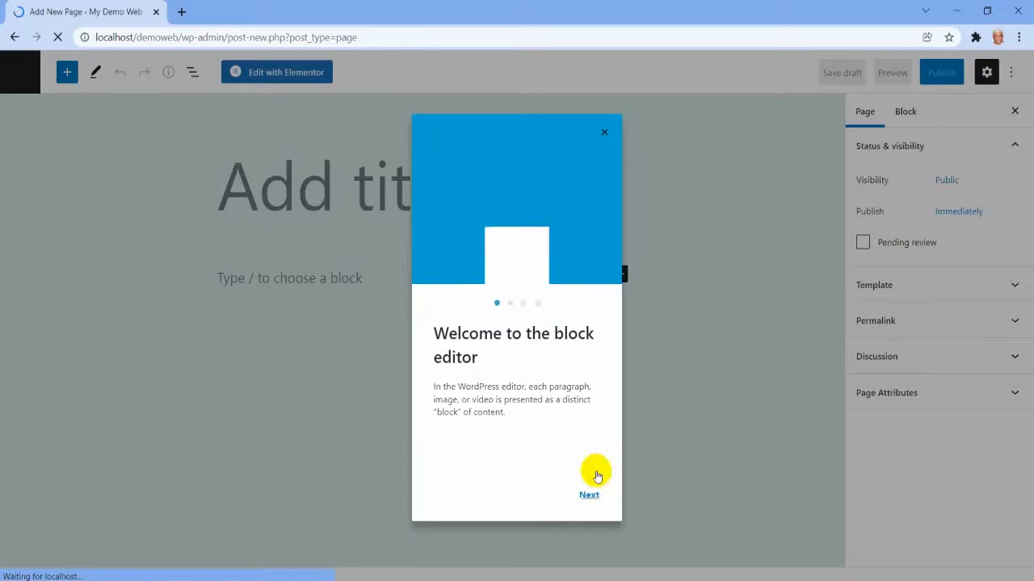
{"action": "left_click", "coordinate": [606, 133]}
{"action": "left_click", "coordinate": [228, 187]}
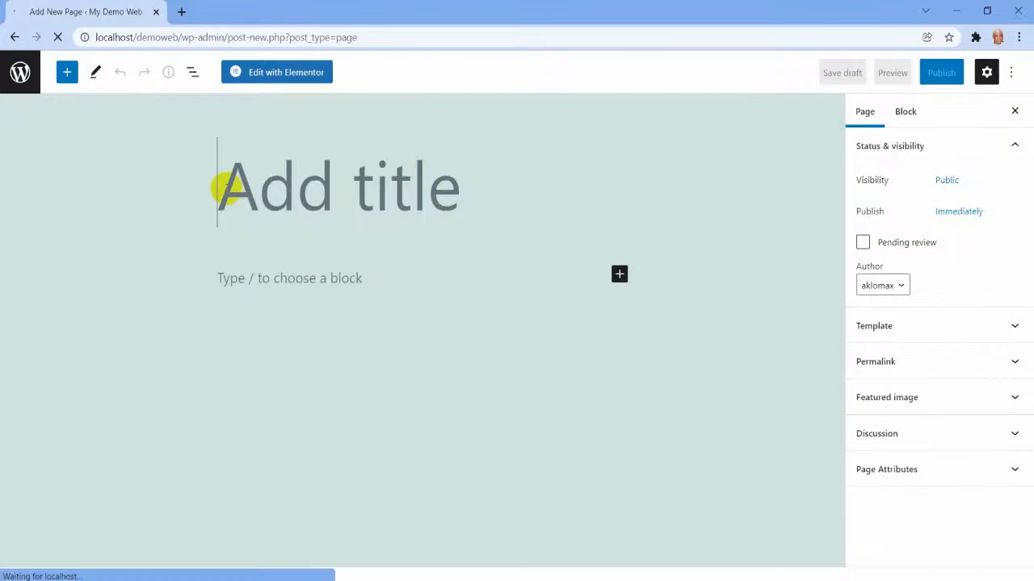
{"action": "type", "text": "Home"}
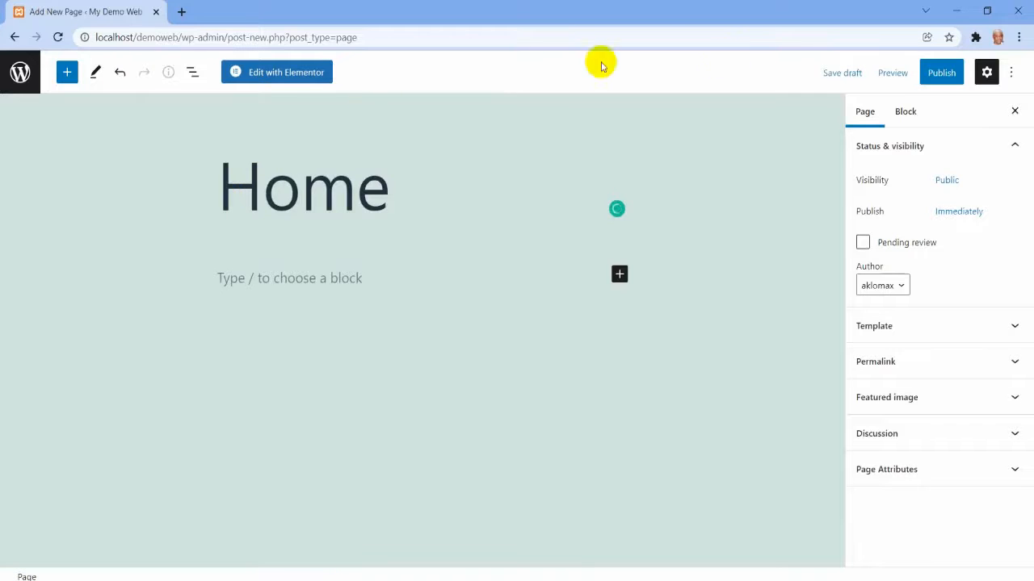
{"action": "left_click", "coordinate": [937, 72]}
{"action": "left_click", "coordinate": [899, 74]}
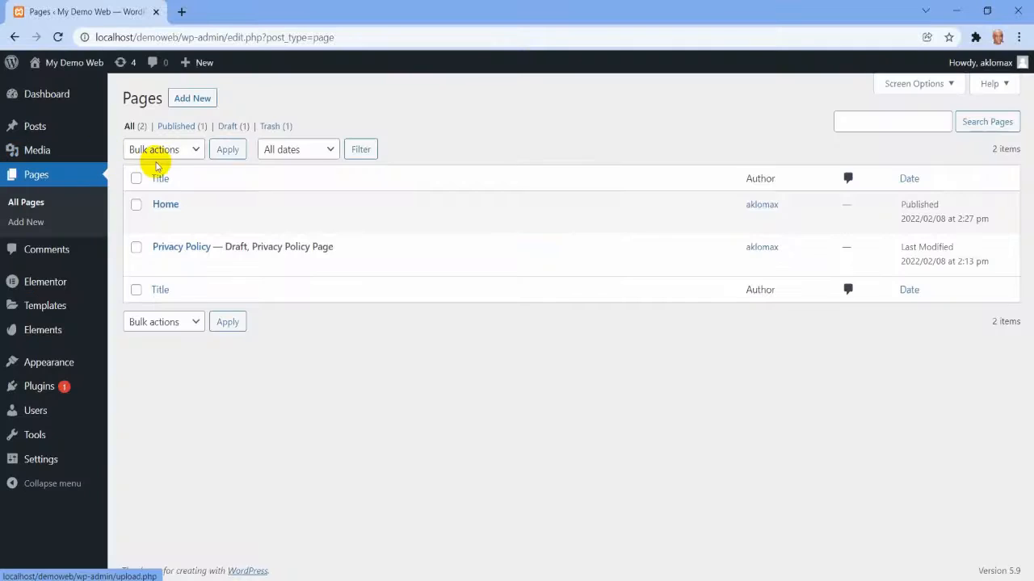
Add another page titled "About Us" and publish it.
{"action": "left_click", "coordinate": [194, 99]}
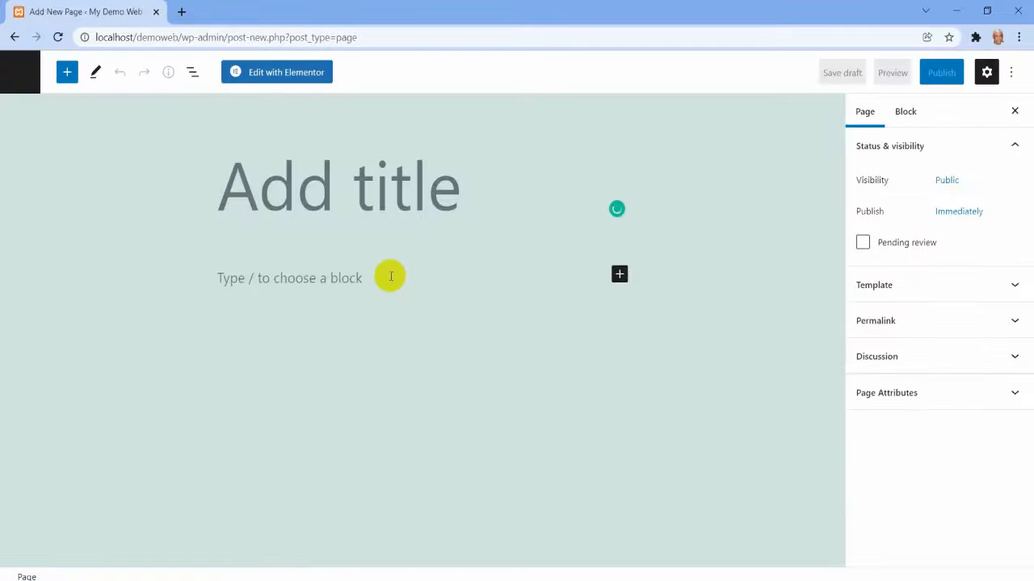
{"action": "type", "text": "About Us"}
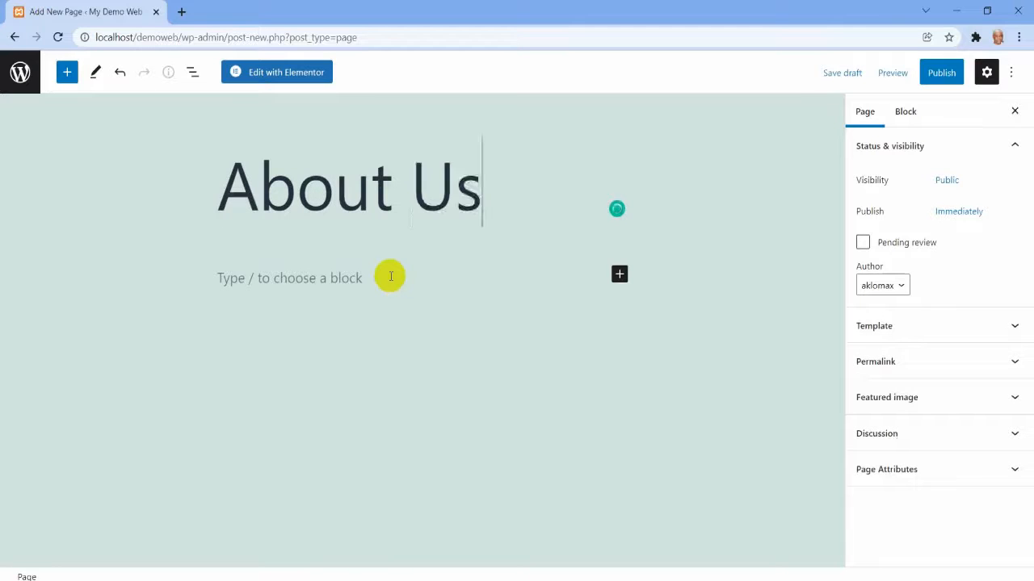
{"action": "left_click", "coordinate": [943, 77]}
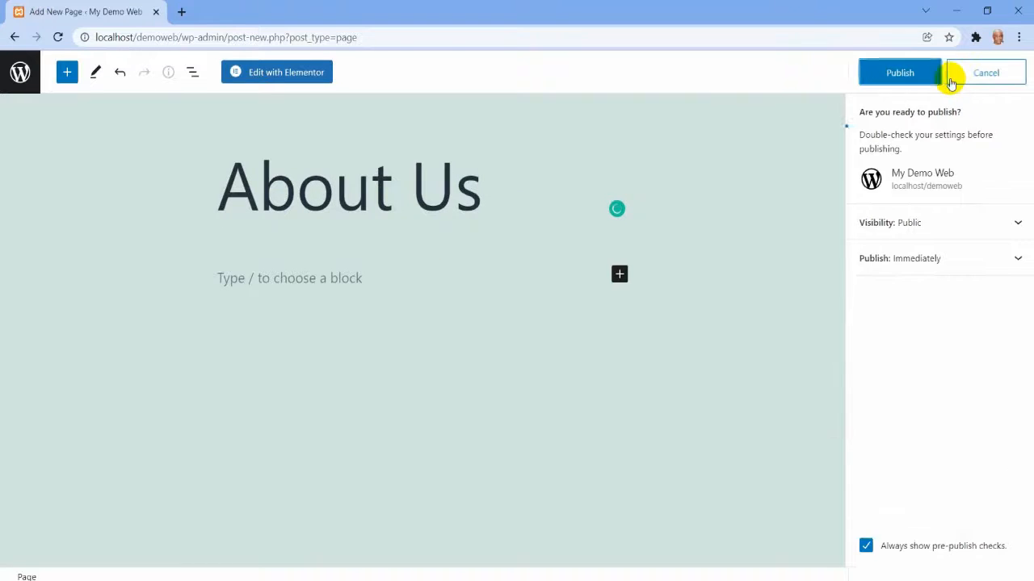
{"action": "left_click", "coordinate": [907, 78]}
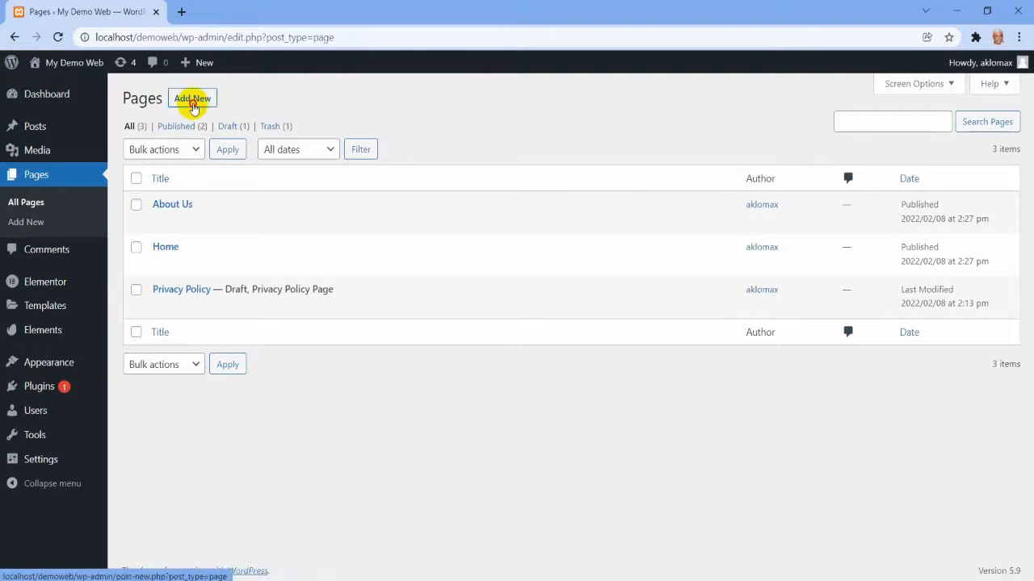
Add another page titled "Services" and publish it.
{"action": "left_click", "coordinate": [193, 105]}
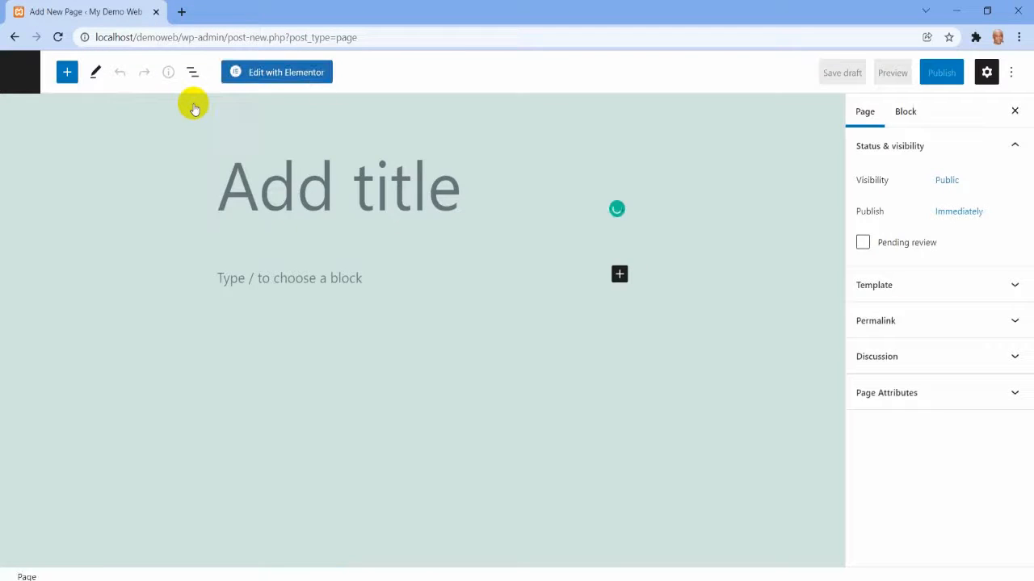
{"action": "type", "text": "Services"}
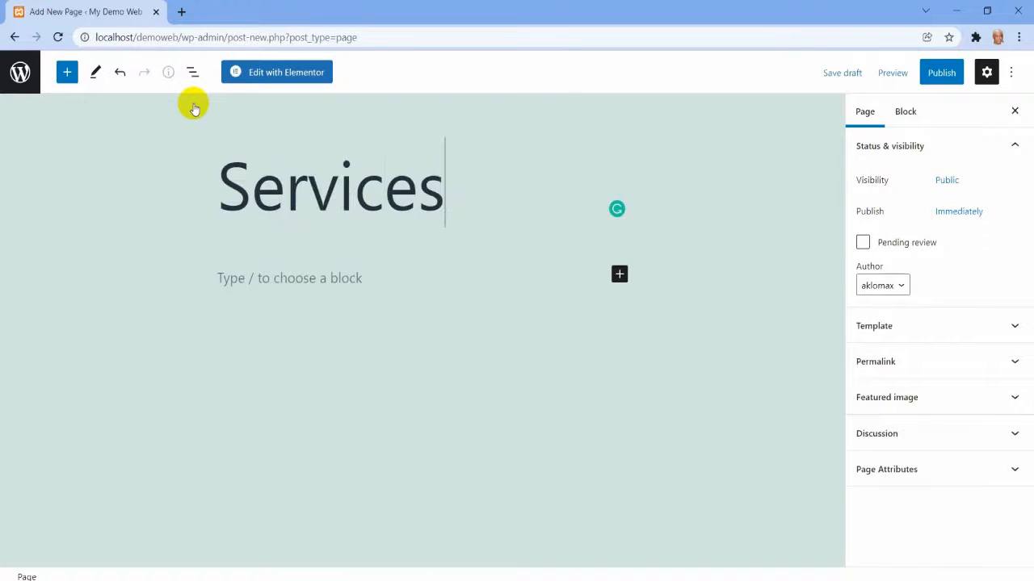
{"action": "left_click", "coordinate": [939, 75]}
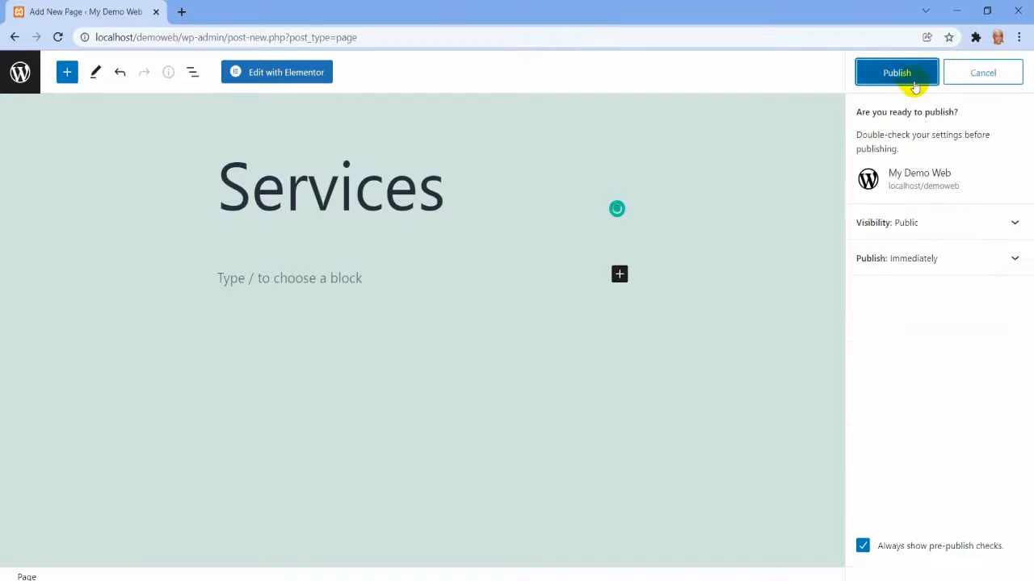
{"action": "left_click", "coordinate": [914, 82]}
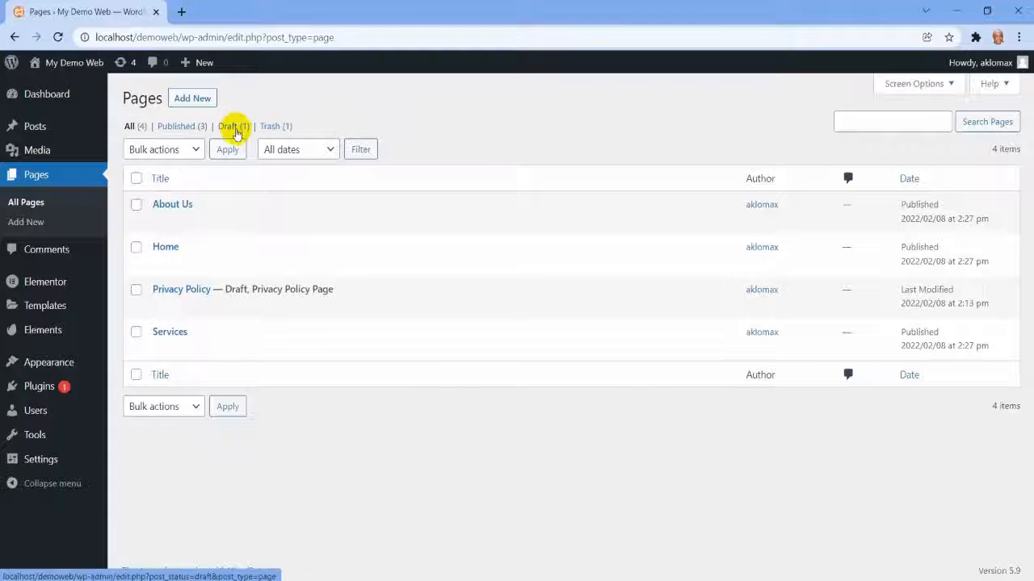
Add a page titled "Contact Us", publish it and return to the list of all pages.
{"action": "left_click", "coordinate": [198, 98]}
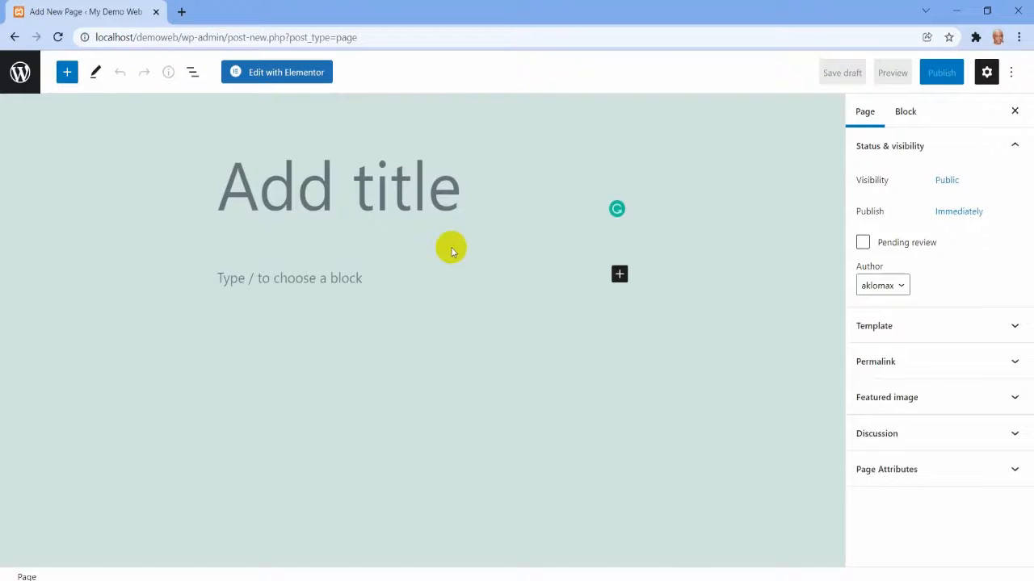
{"action": "type", "text": "Cont"}
{"action": "type", "text": "act"}
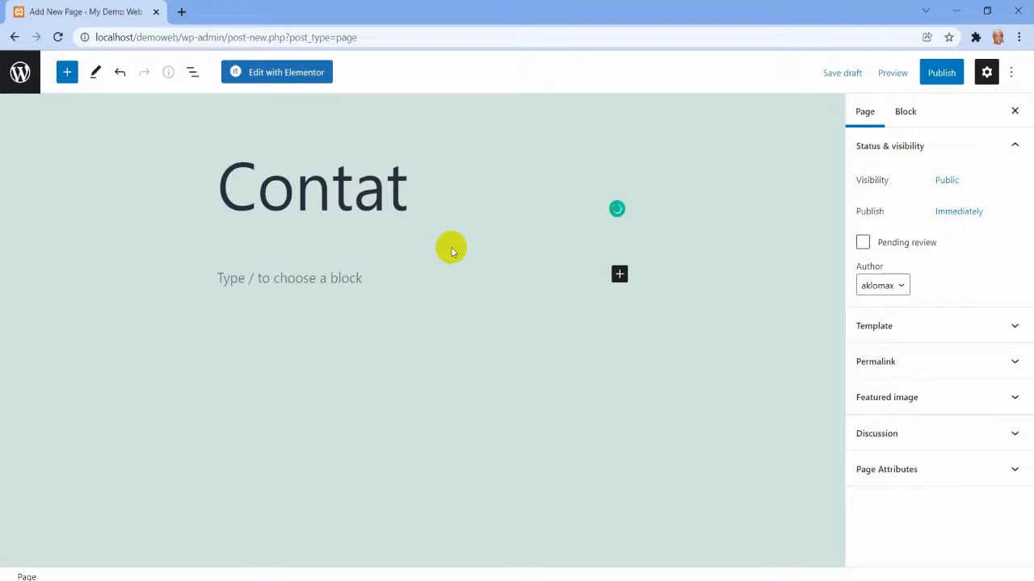
{"action": "key", "text": "BackSpace"}
{"action": "type", "text": "ct Us"}
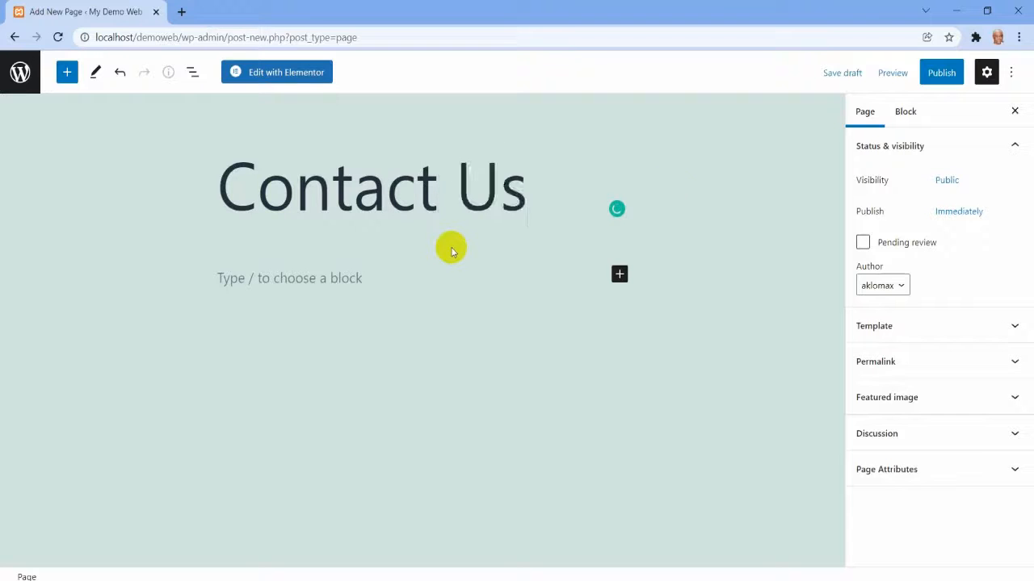
{"action": "left_click", "coordinate": [942, 73]}
{"action": "left_click", "coordinate": [904, 75]}
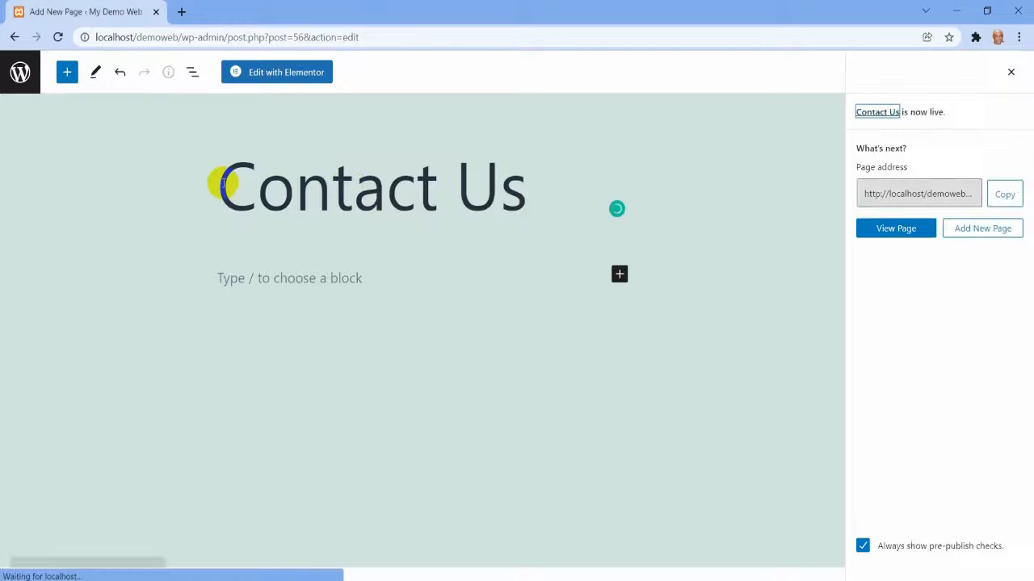
{"action": "left_click", "coordinate": [18, 73]}
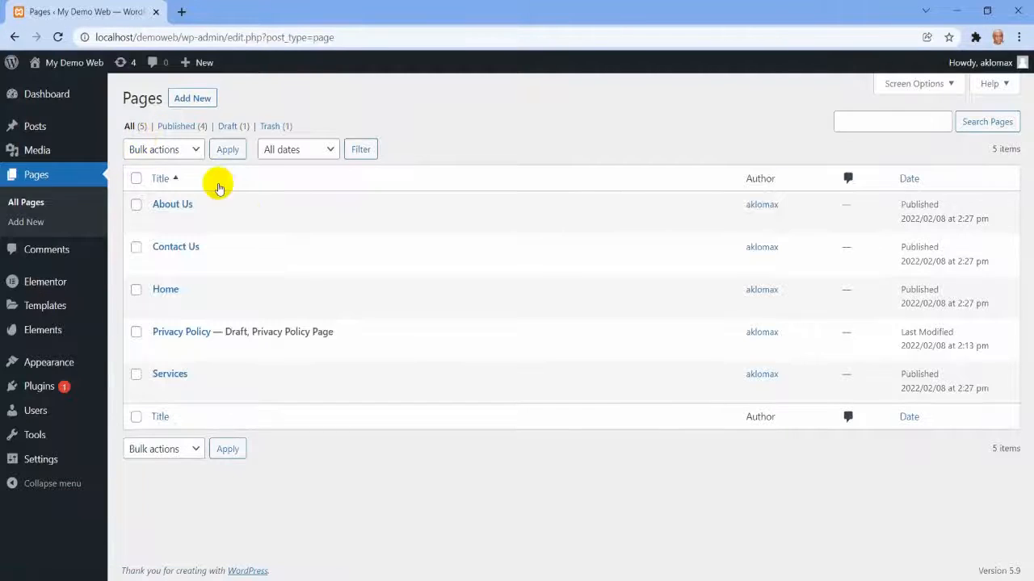
View the site's front end in a new browser tab, then close that tab.
{"action": "mouse_move", "coordinate": [69, 65]}
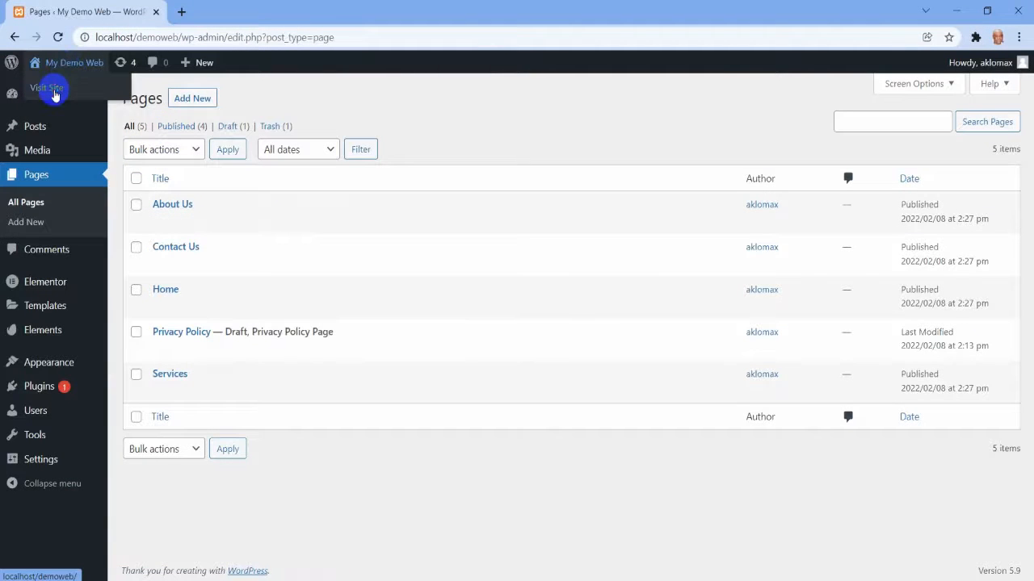
{"action": "right_click", "coordinate": [54, 95]}
{"action": "left_click", "coordinate": [101, 99]}
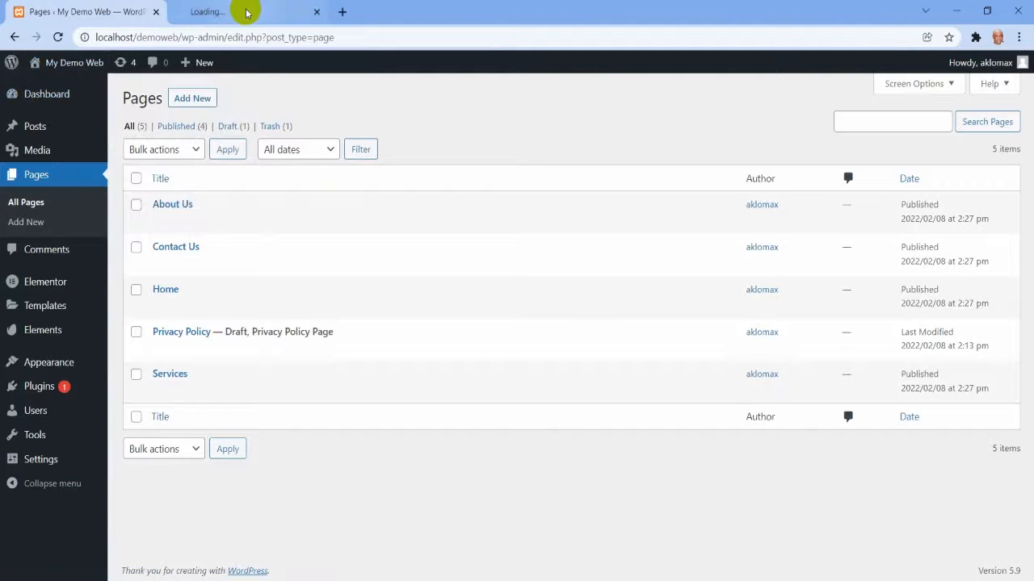
{"action": "left_click", "coordinate": [244, 12]}
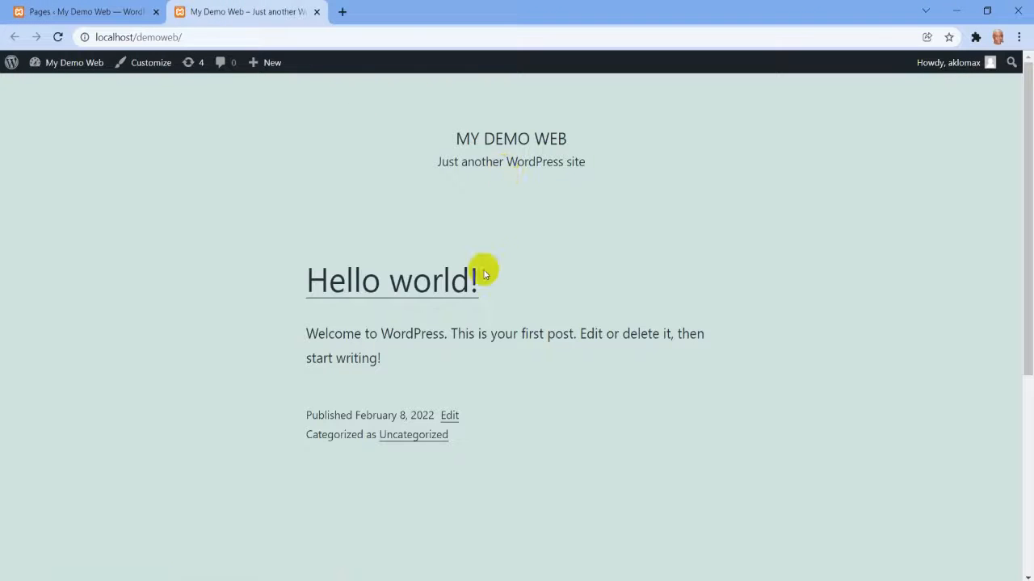
{"action": "left_click", "coordinate": [121, 11]}
{"action": "left_click", "coordinate": [222, 14]}
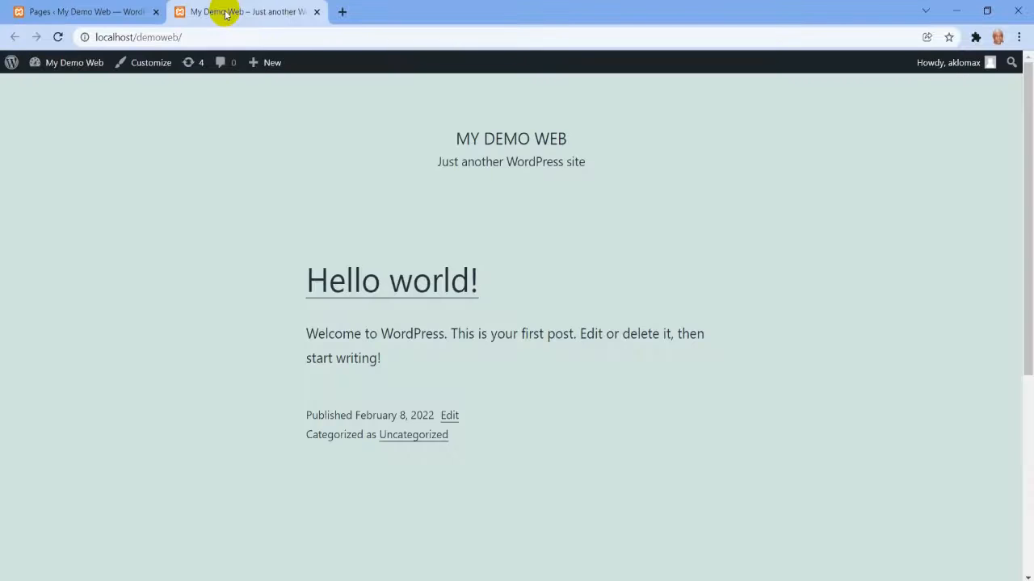
{"action": "left_click", "coordinate": [316, 12]}
Open the Home page for editing in the Elementor editor.
{"action": "mouse_move", "coordinate": [39, 309]}
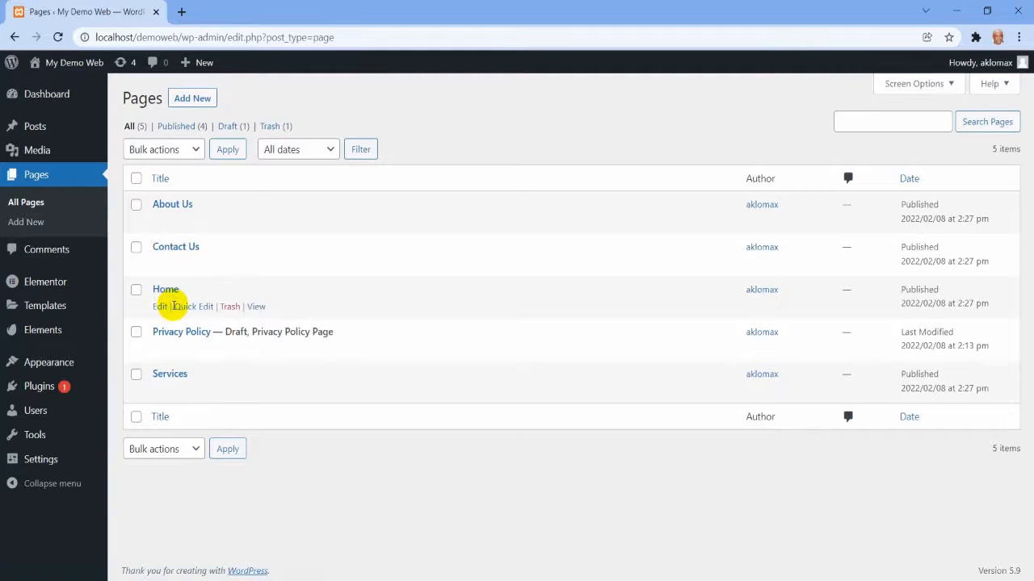
{"action": "left_click", "coordinate": [161, 307]}
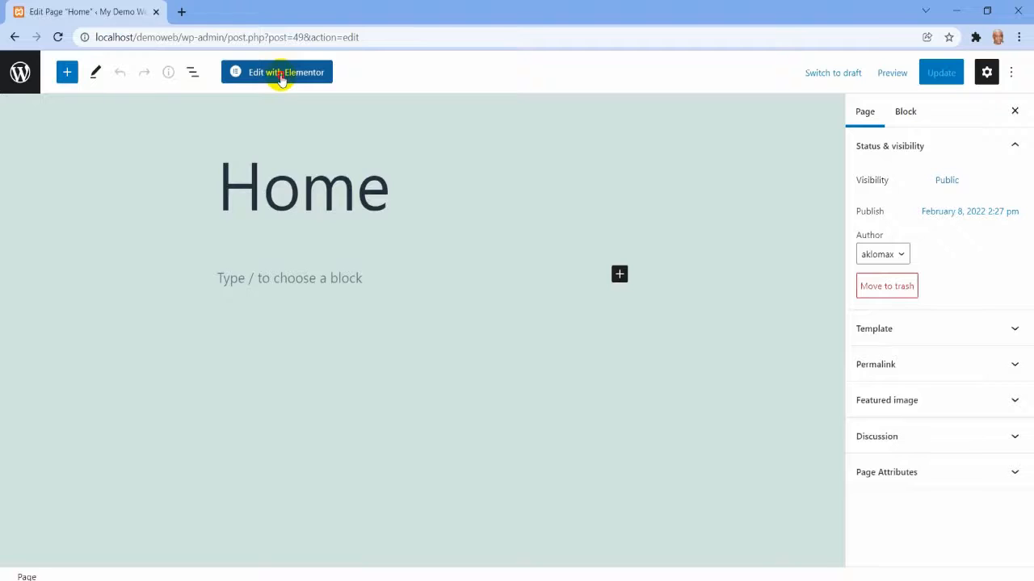
{"action": "left_click", "coordinate": [281, 74]}
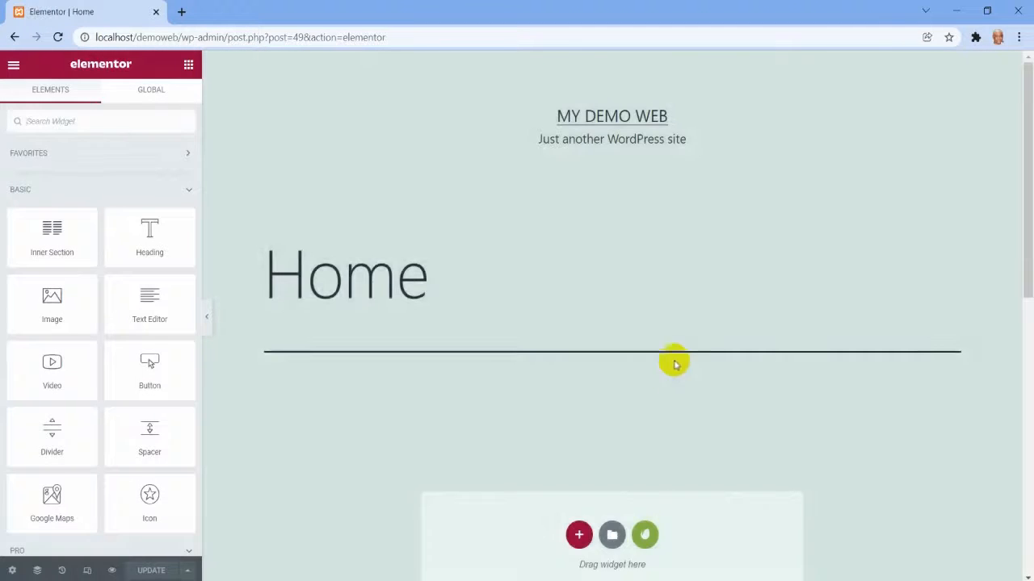
Insert the saved "Home 1" template into the Home page, importing its document settings as well.
{"action": "scroll", "coordinate": [669, 347], "scroll_direction": "down", "scroll_amount": 2}
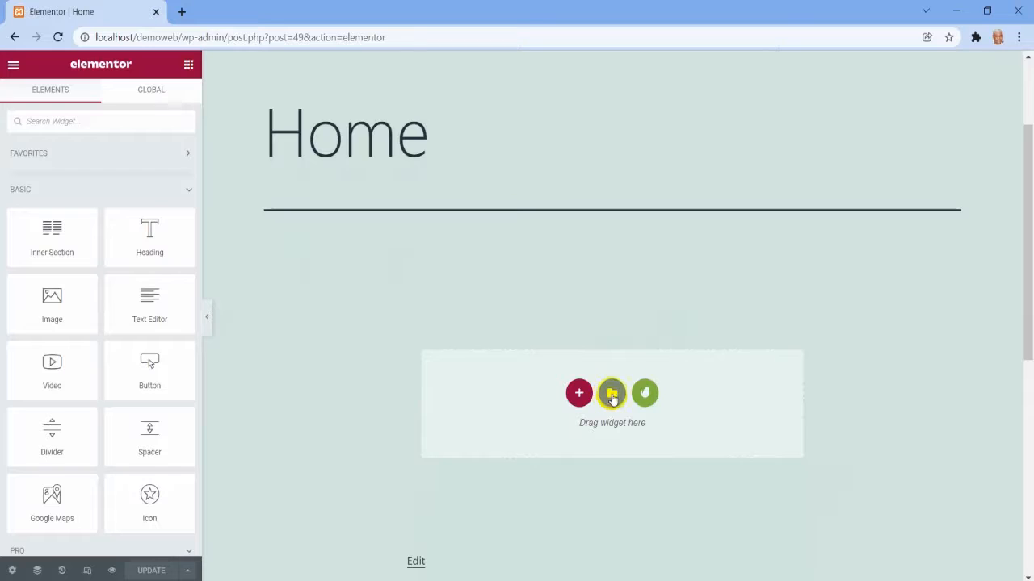
{"action": "left_click", "coordinate": [611, 395]}
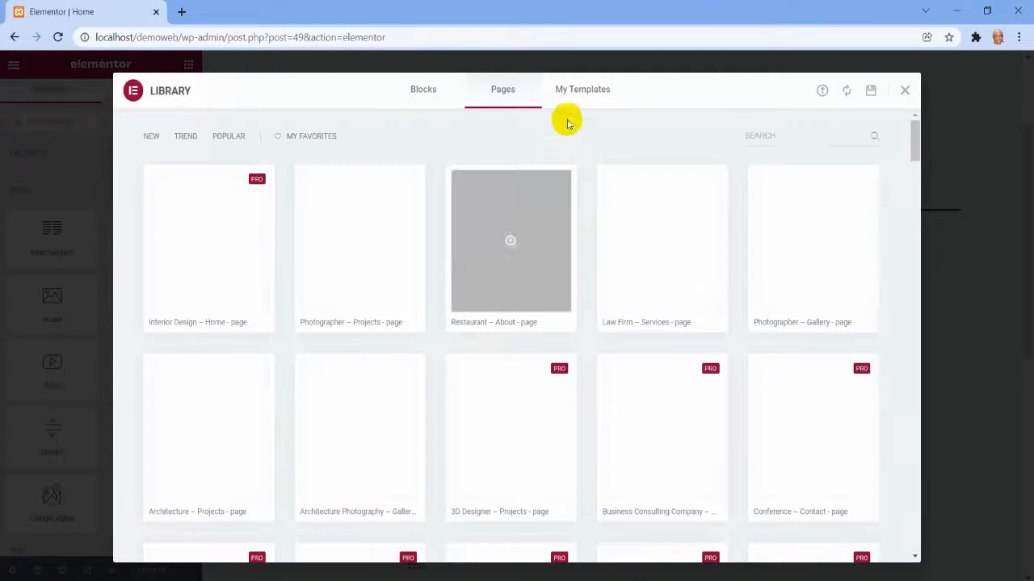
{"action": "left_click", "coordinate": [574, 96]}
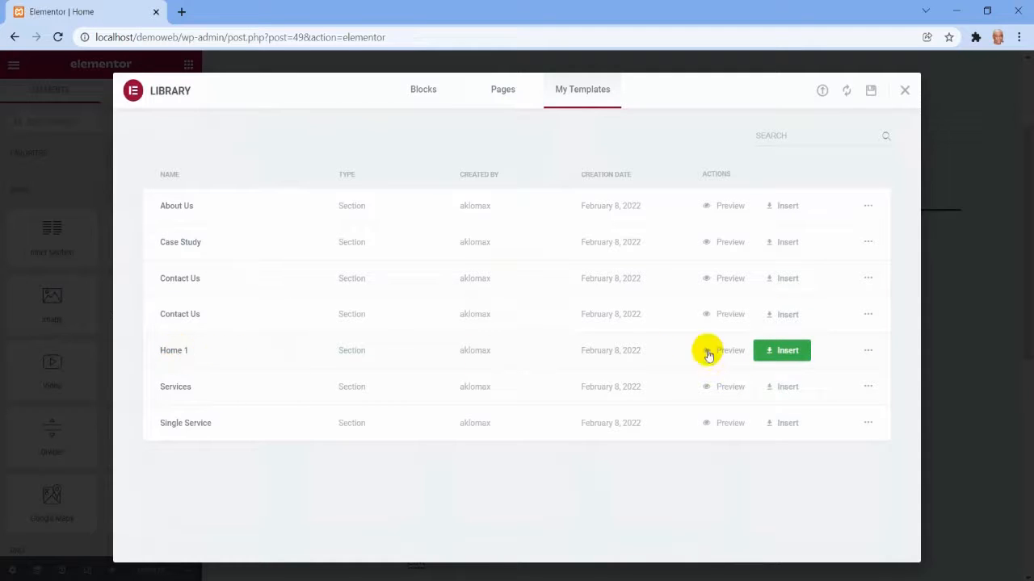
{"action": "left_click", "coordinate": [782, 353]}
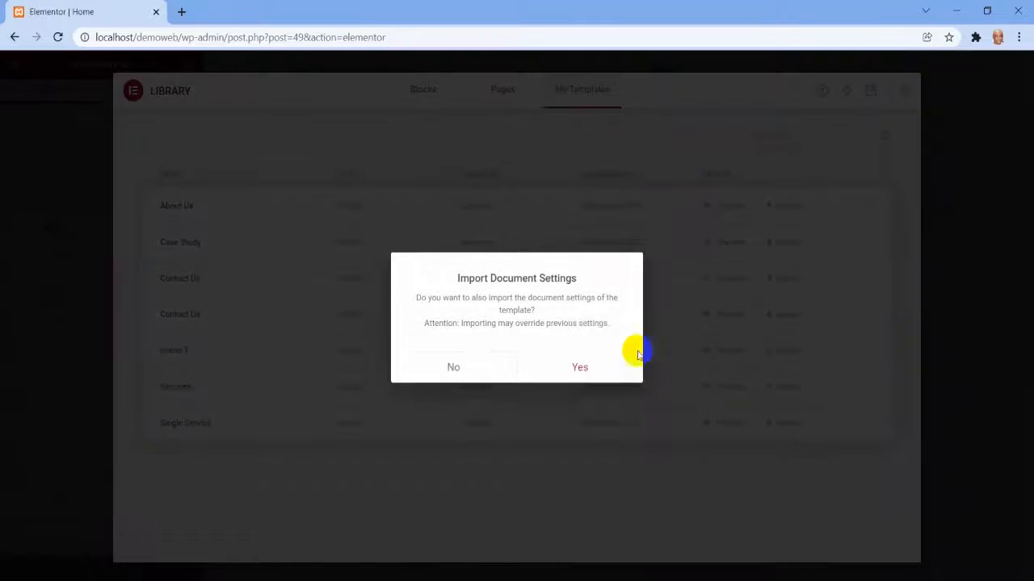
{"action": "left_click", "coordinate": [560, 364]}
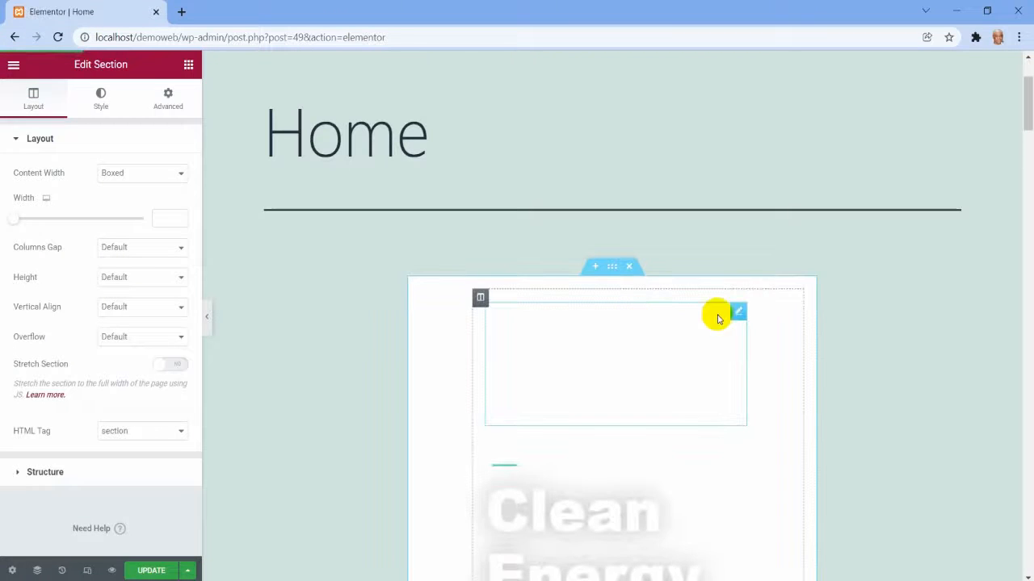
Look through the inserted template's sections on the Home page, from the hero image to the green closing banner.
{"action": "scroll", "coordinate": [813, 335], "scroll_direction": "down", "scroll_amount": 2}
{"action": "scroll", "coordinate": [815, 335], "scroll_direction": "up", "scroll_amount": 2}
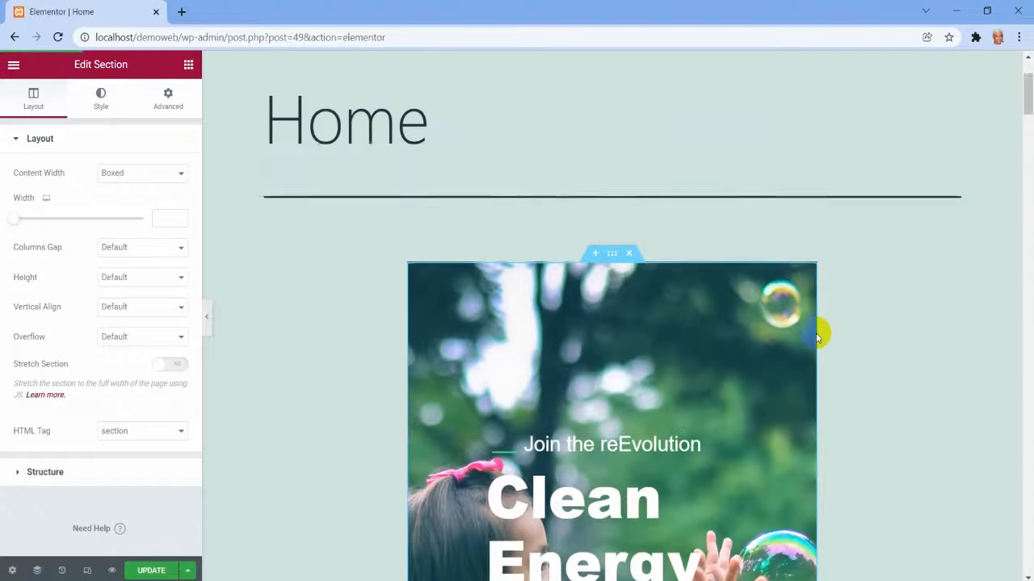
{"action": "scroll", "coordinate": [815, 335], "scroll_direction": "down", "scroll_amount": 3}
{"action": "scroll", "coordinate": [816, 335], "scroll_direction": "down", "scroll_amount": 5}
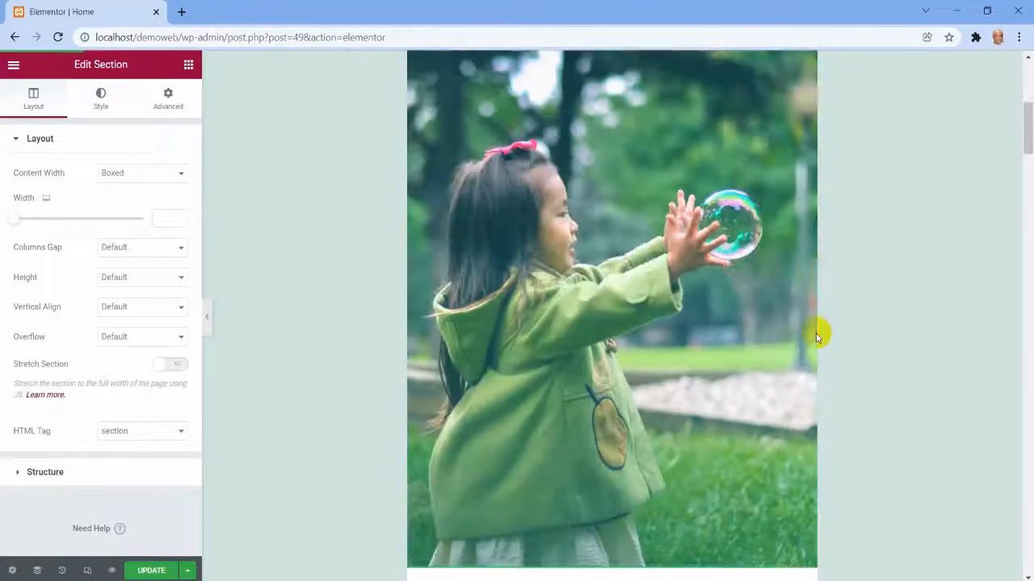
{"action": "scroll", "coordinate": [816, 335], "scroll_direction": "down", "scroll_amount": 5}
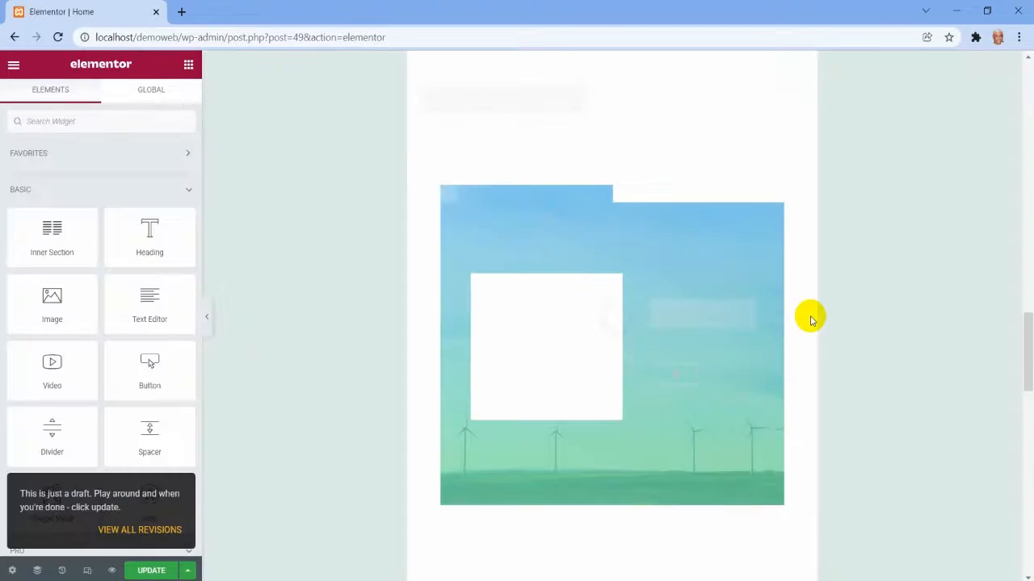
{"action": "scroll", "coordinate": [821, 309], "scroll_direction": "down", "scroll_amount": 10}
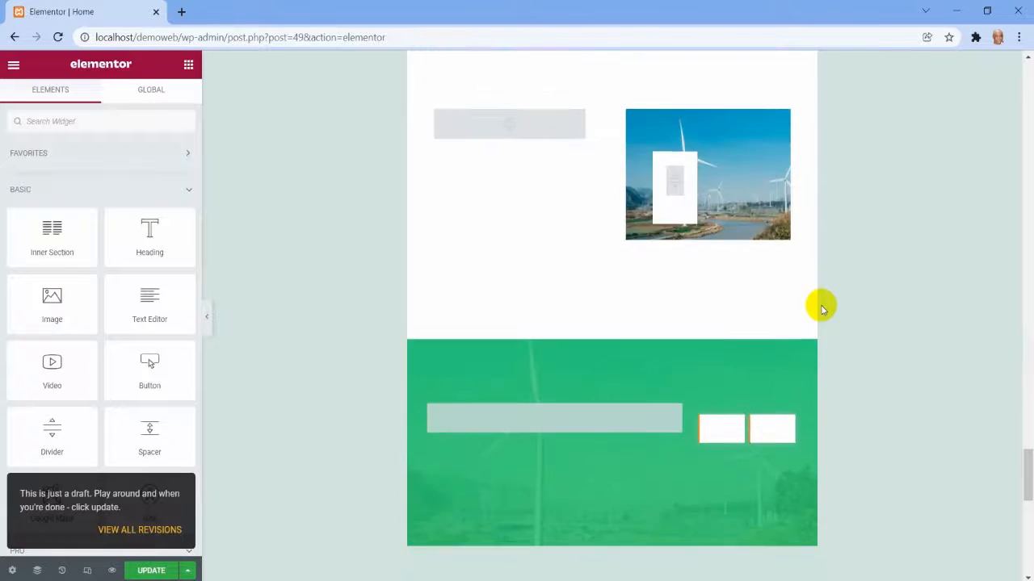
{"action": "scroll", "coordinate": [821, 309], "scroll_direction": "up", "scroll_amount": 12}
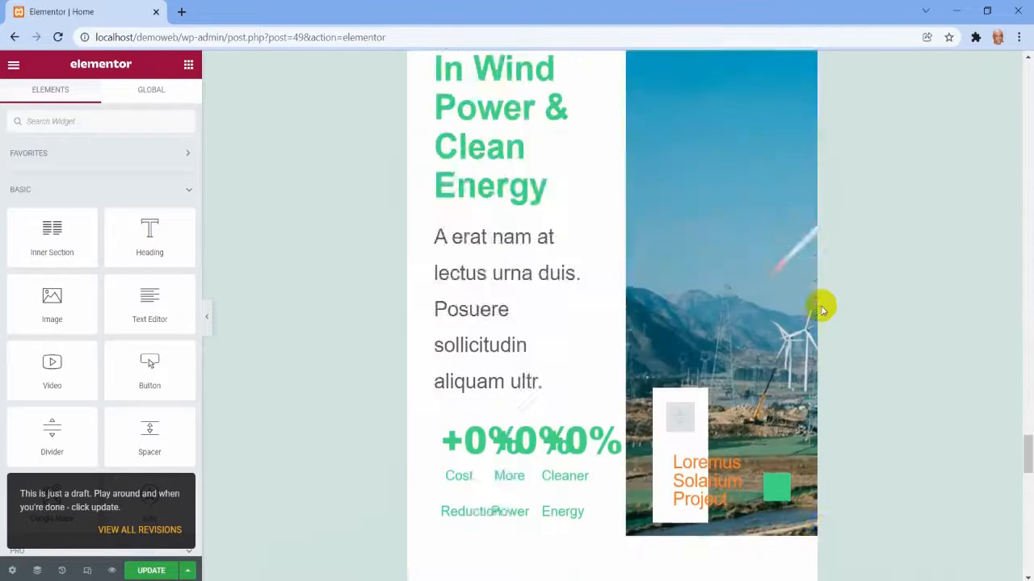
{"action": "scroll", "coordinate": [821, 309], "scroll_direction": "down", "scroll_amount": 10}
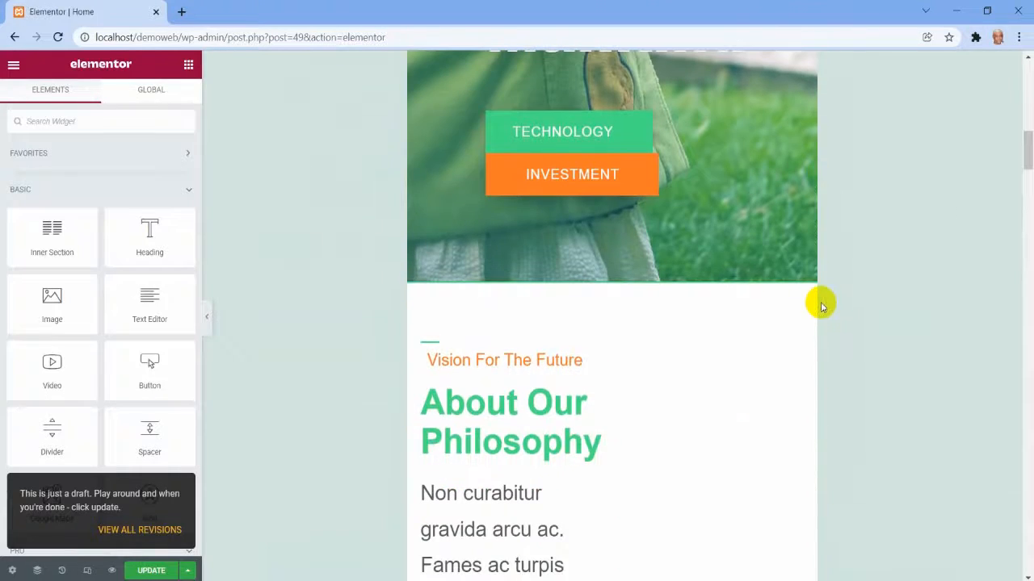
{"action": "scroll", "coordinate": [397, 357], "scroll_direction": "down", "scroll_amount": 2}
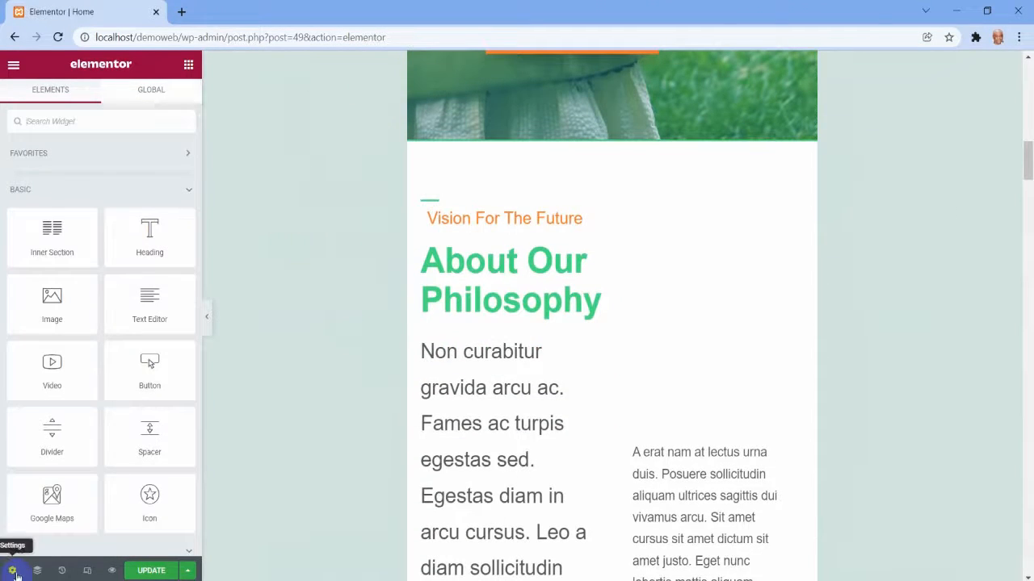
Set the Home page's layout to Elementor Full Width in the page settings.
{"action": "left_click", "coordinate": [12, 571]}
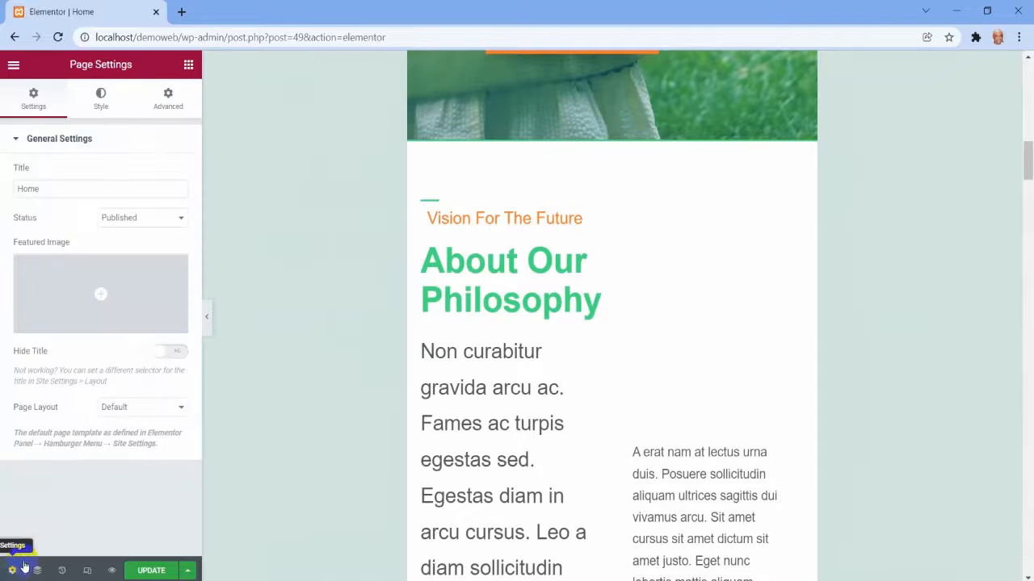
{"action": "left_click", "coordinate": [151, 408]}
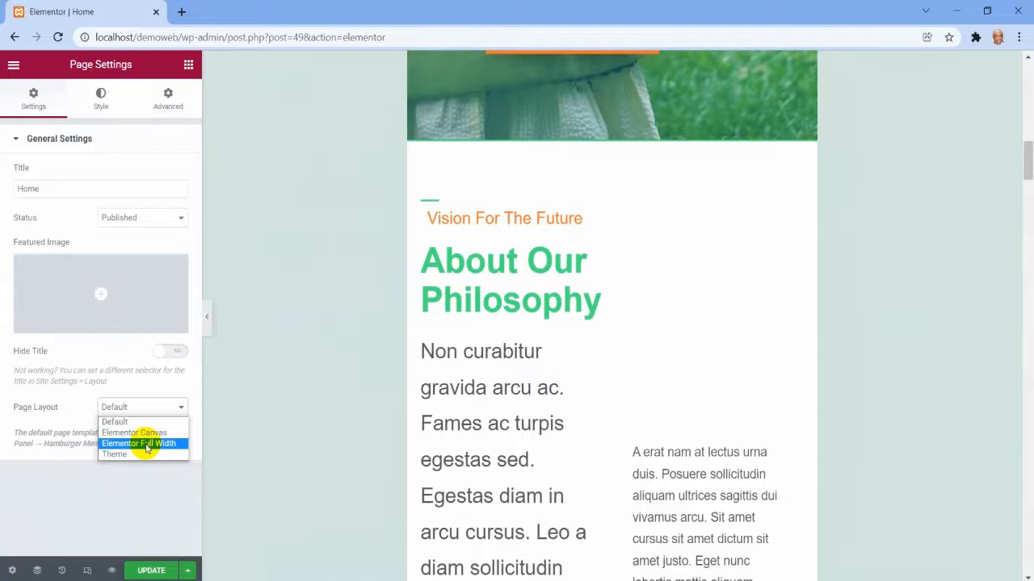
{"action": "left_click", "coordinate": [146, 443]}
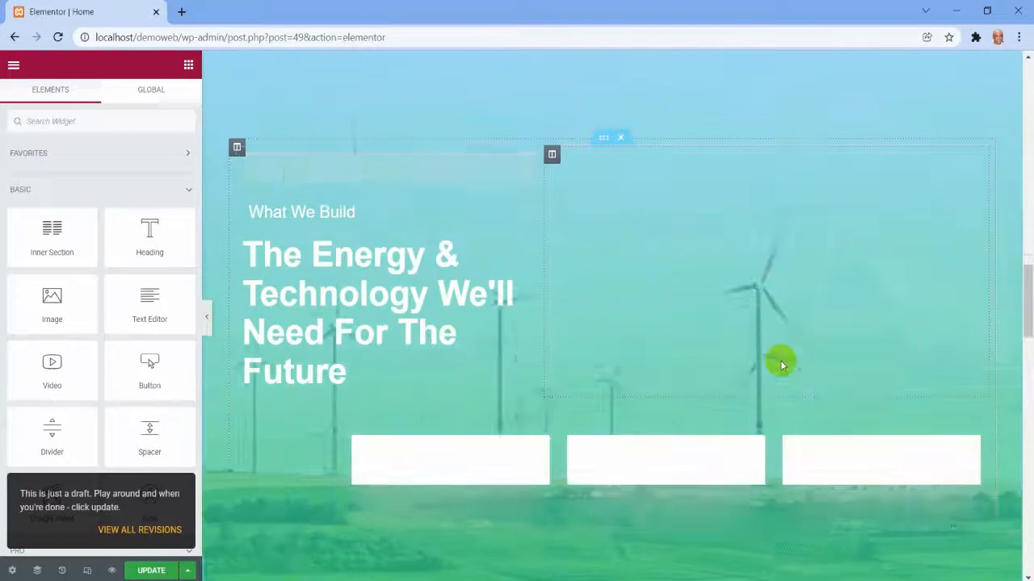
Examine how the Home page's sections display across the full-width layout.
{"action": "scroll", "coordinate": [781, 365], "scroll_direction": "down", "scroll_amount": 9}
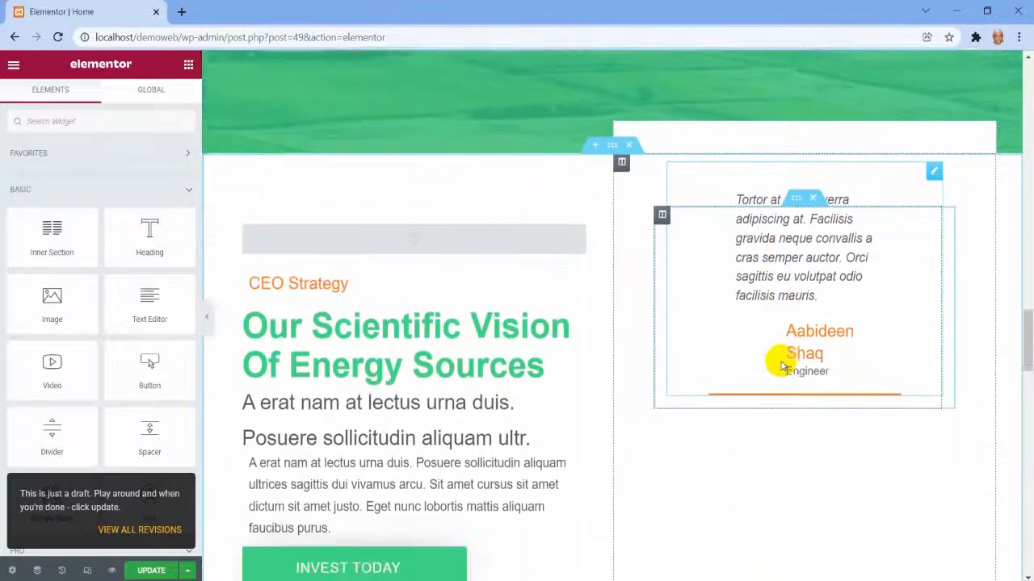
{"action": "scroll", "coordinate": [781, 365], "scroll_direction": "down", "scroll_amount": 3}
{"action": "scroll", "coordinate": [781, 366], "scroll_direction": "up", "scroll_amount": 20}
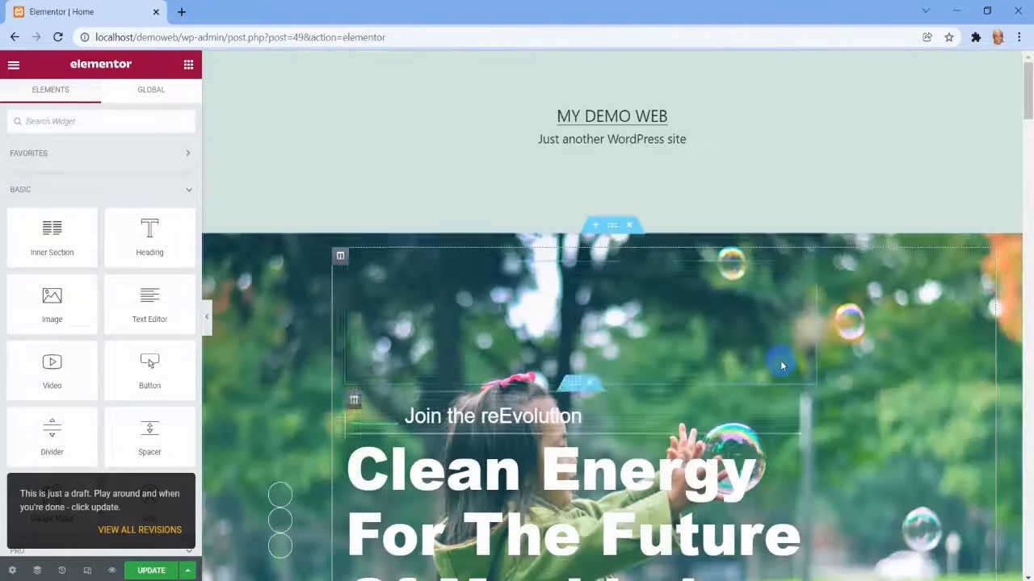
{"action": "scroll", "coordinate": [781, 365], "scroll_direction": "down", "scroll_amount": 3}
{"action": "scroll", "coordinate": [781, 365], "scroll_direction": "up", "scroll_amount": 3}
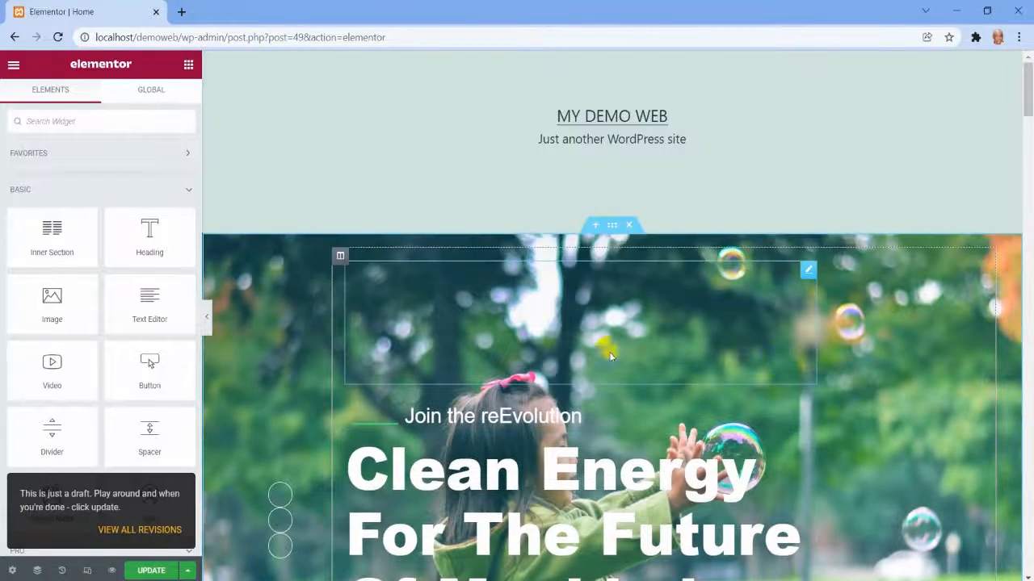
{"action": "scroll", "coordinate": [825, 332], "scroll_direction": "down", "scroll_amount": 1}
{"action": "scroll", "coordinate": [825, 332], "scroll_direction": "down", "scroll_amount": 12}
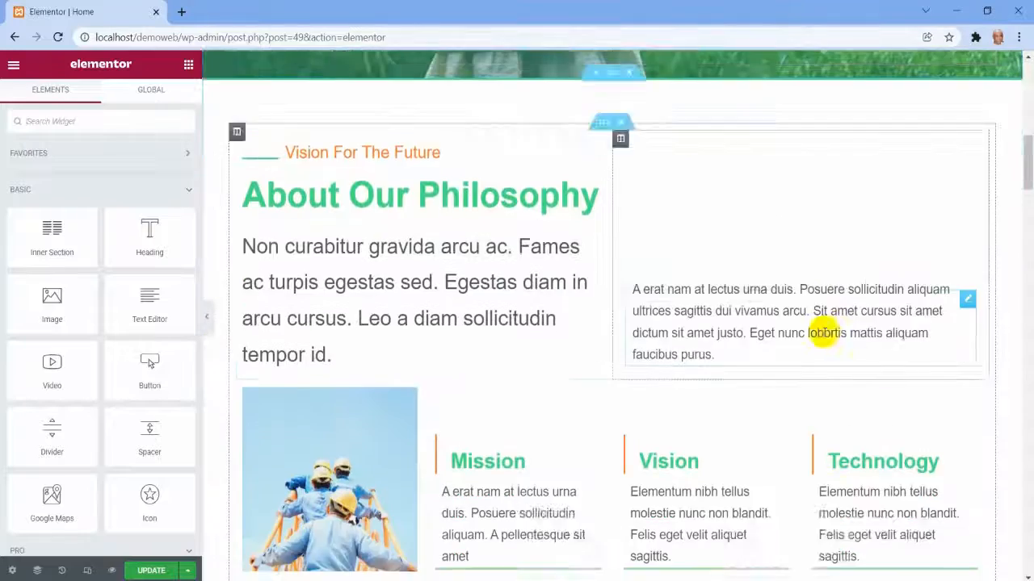
{"action": "scroll", "coordinate": [825, 332], "scroll_direction": "down", "scroll_amount": 12}
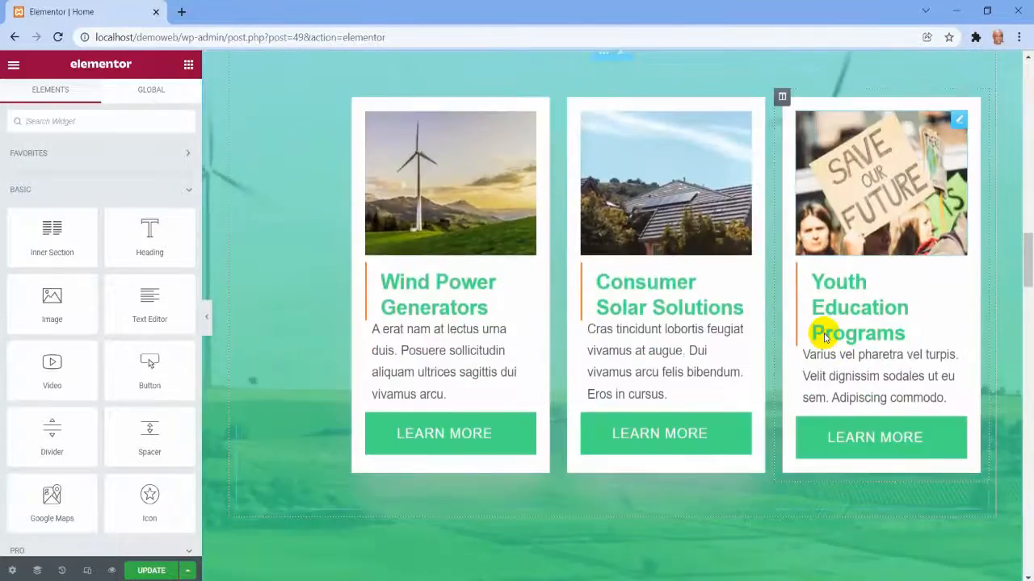
{"action": "scroll", "coordinate": [825, 334], "scroll_direction": "down", "scroll_amount": 9}
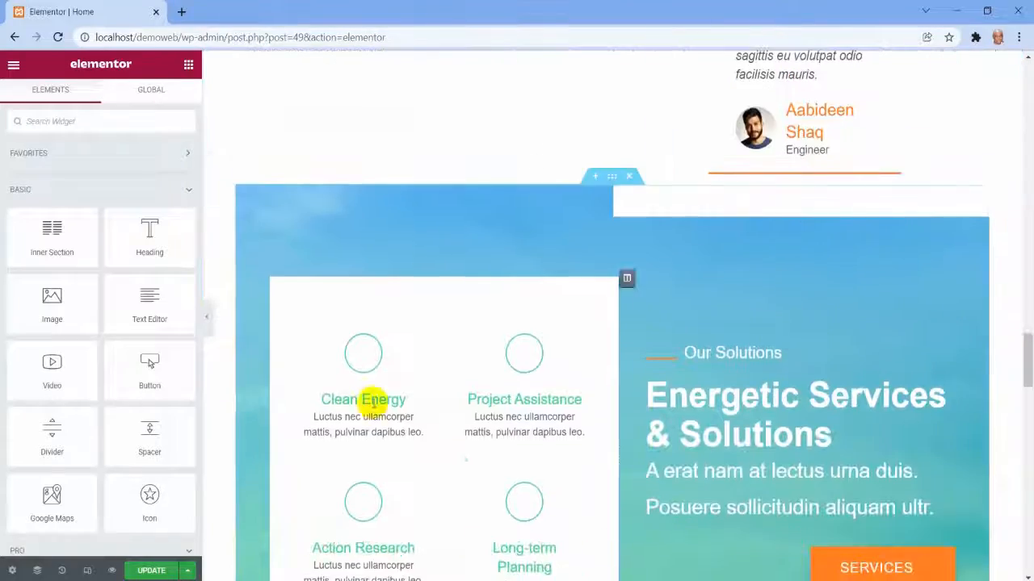
Update the Home page and open its live view in a new browser tab.
{"action": "left_click", "coordinate": [151, 571]}
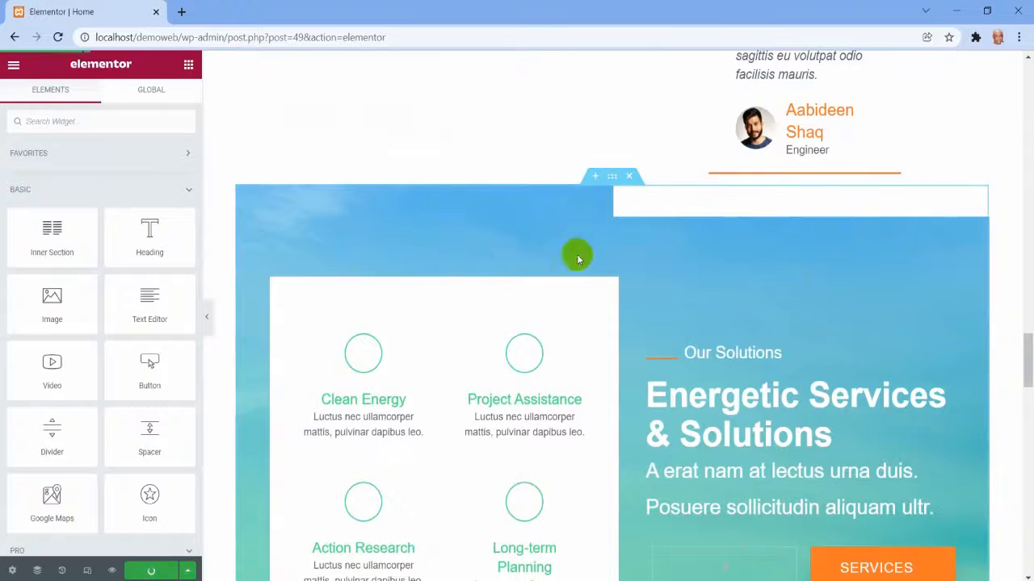
{"action": "scroll", "coordinate": [675, 266], "scroll_direction": "up", "scroll_amount": 3}
{"action": "scroll", "coordinate": [675, 266], "scroll_direction": "up", "scroll_amount": 15}
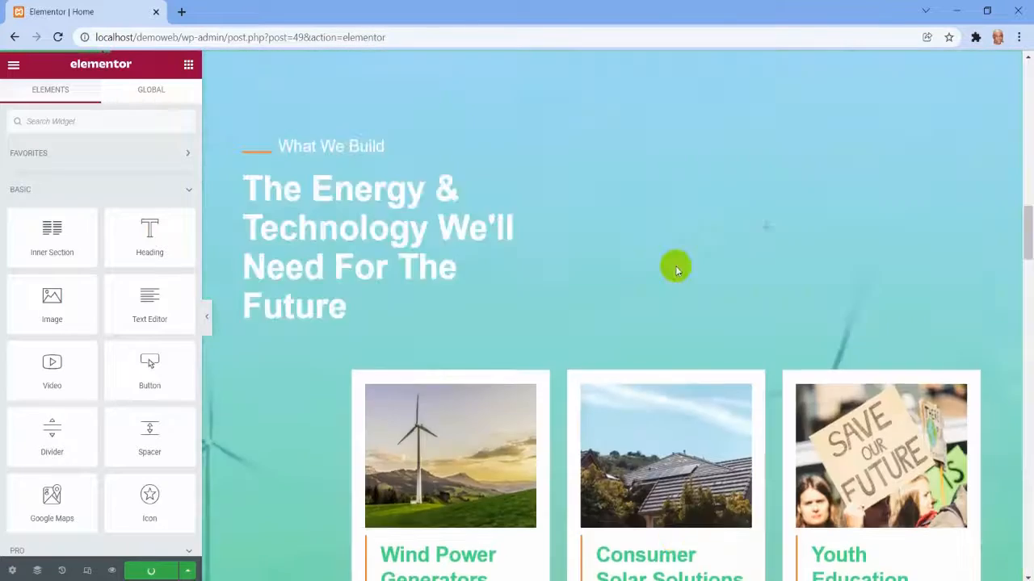
{"action": "scroll", "coordinate": [677, 269], "scroll_direction": "up", "scroll_amount": 7}
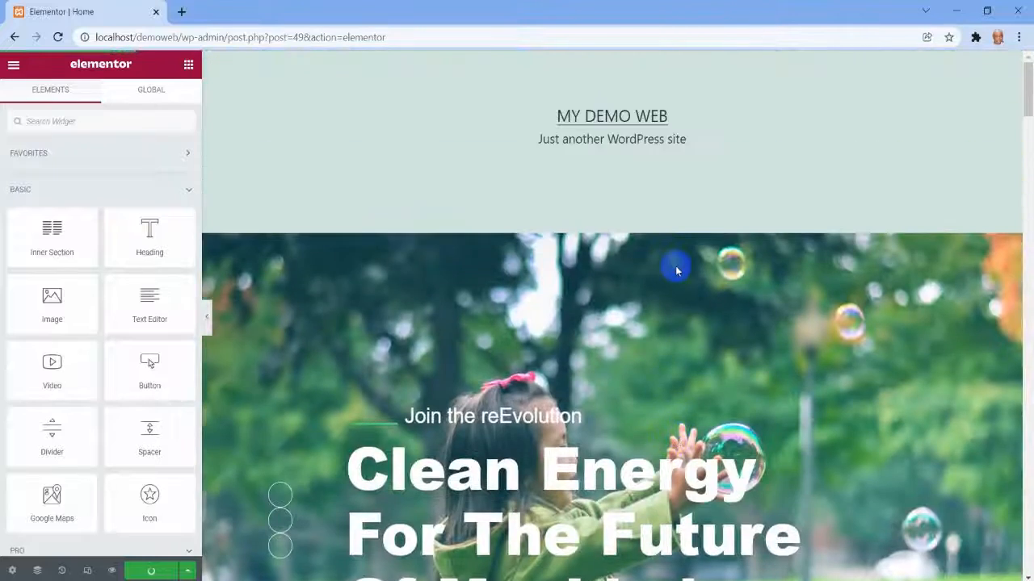
{"action": "left_click", "coordinate": [13, 71]}
{"action": "right_click", "coordinate": [68, 282]}
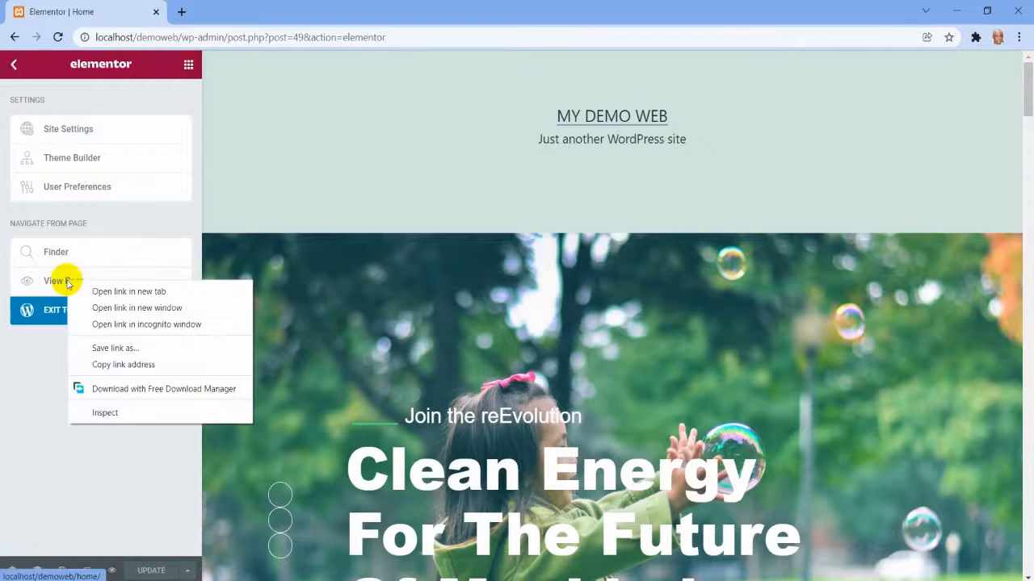
{"action": "left_click", "coordinate": [127, 290]}
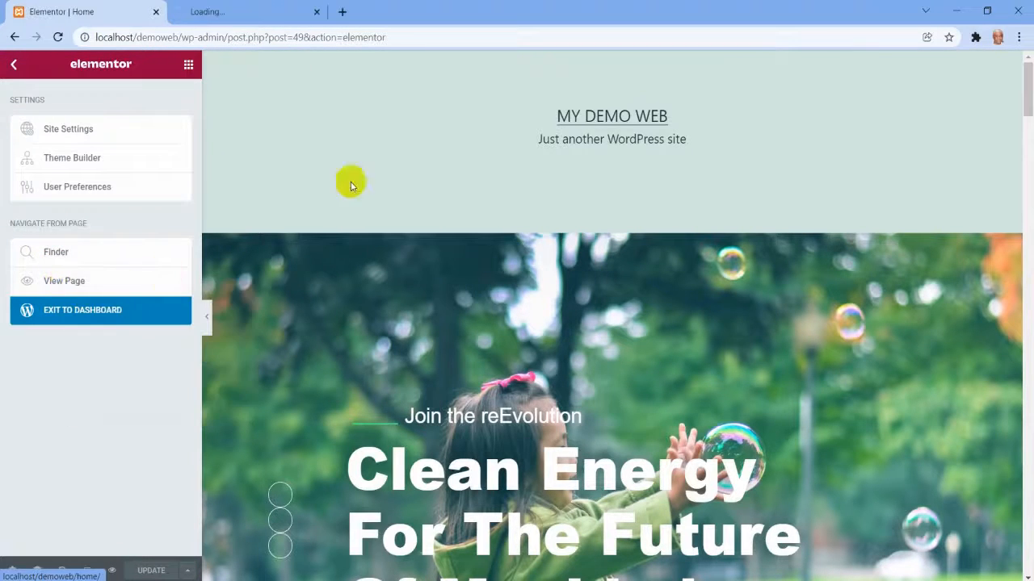
{"action": "left_click", "coordinate": [246, 14]}
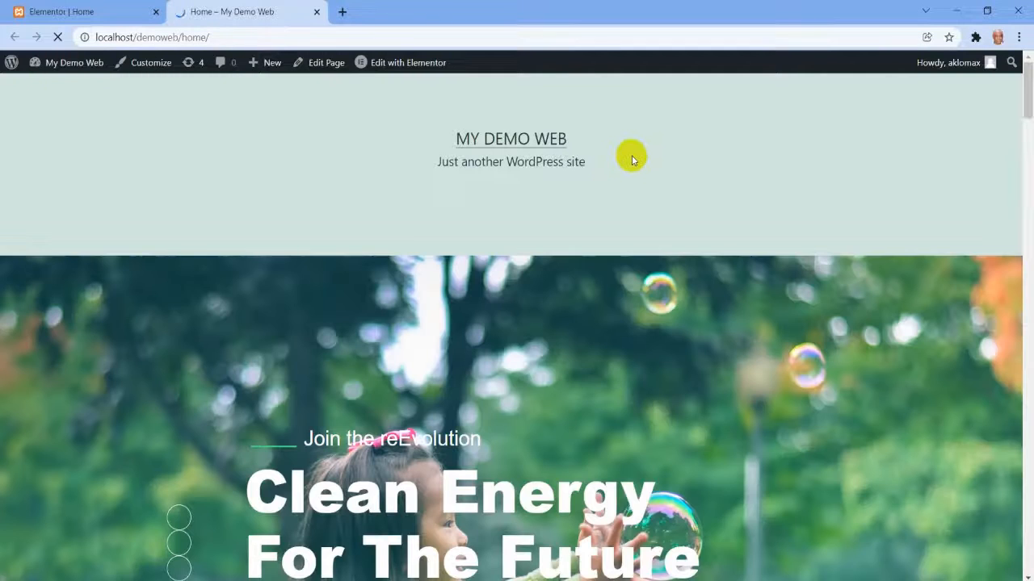
Examine the live Home page down to the footer and back, and highlight the site title and tagline in the header.
{"action": "scroll", "coordinate": [632, 155], "scroll_direction": "down", "scroll_amount": 4}
{"action": "scroll", "coordinate": [631, 154], "scroll_direction": "down", "scroll_amount": 10}
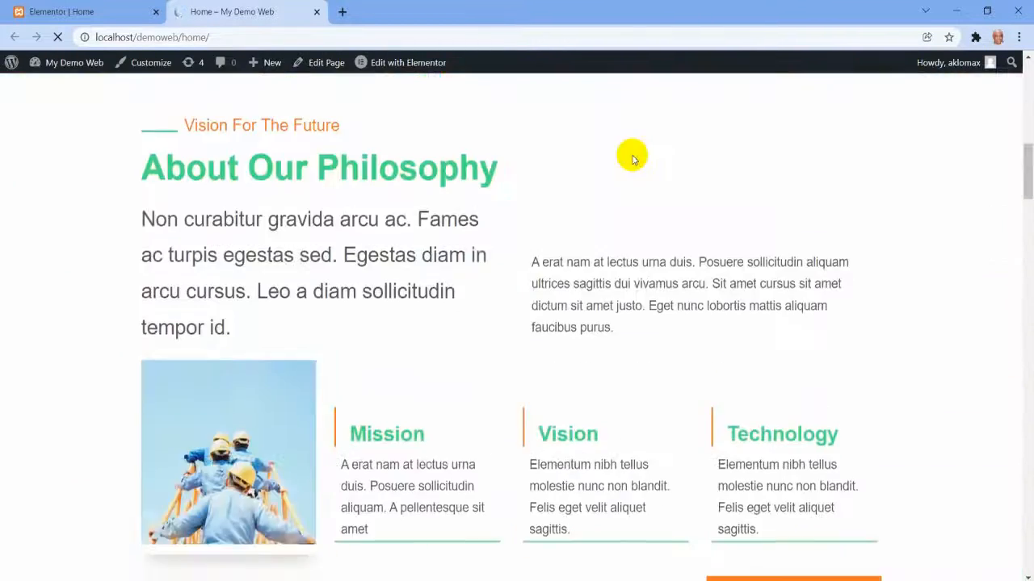
{"action": "scroll", "coordinate": [632, 159], "scroll_direction": "down", "scroll_amount": 12}
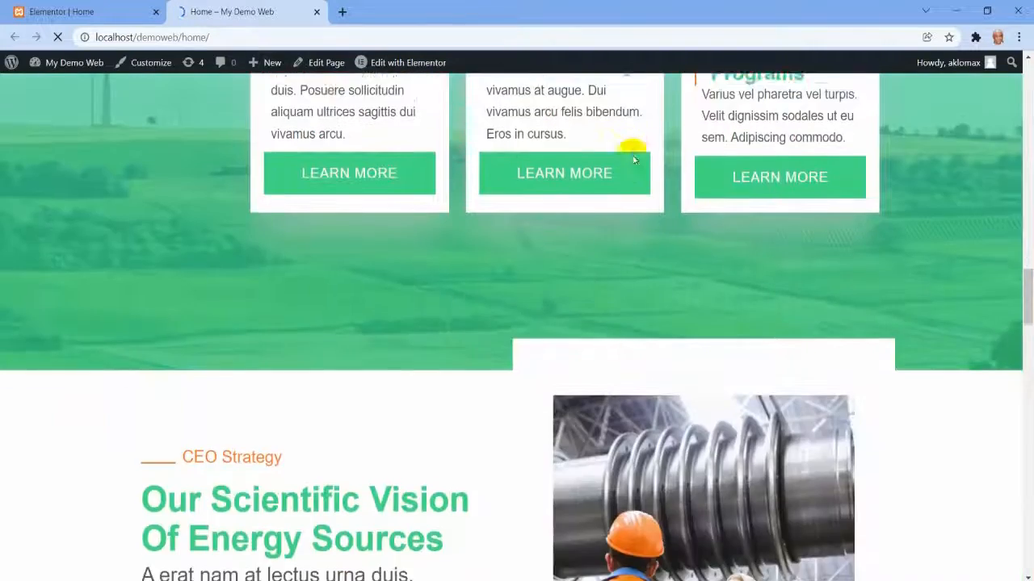
{"action": "scroll", "coordinate": [632, 159], "scroll_direction": "down", "scroll_amount": 14}
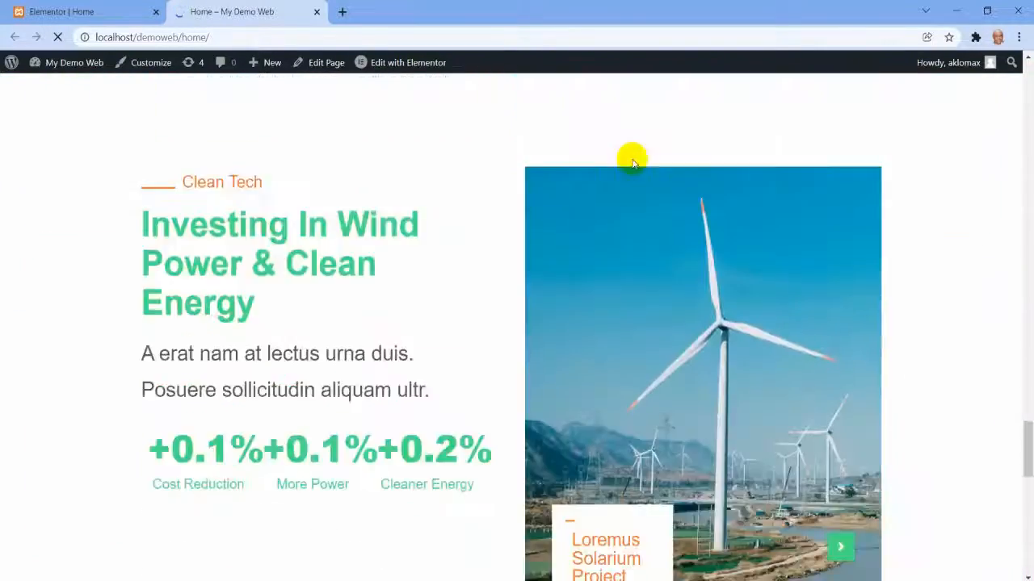
{"action": "scroll", "coordinate": [637, 259], "scroll_direction": "down", "scroll_amount": 5}
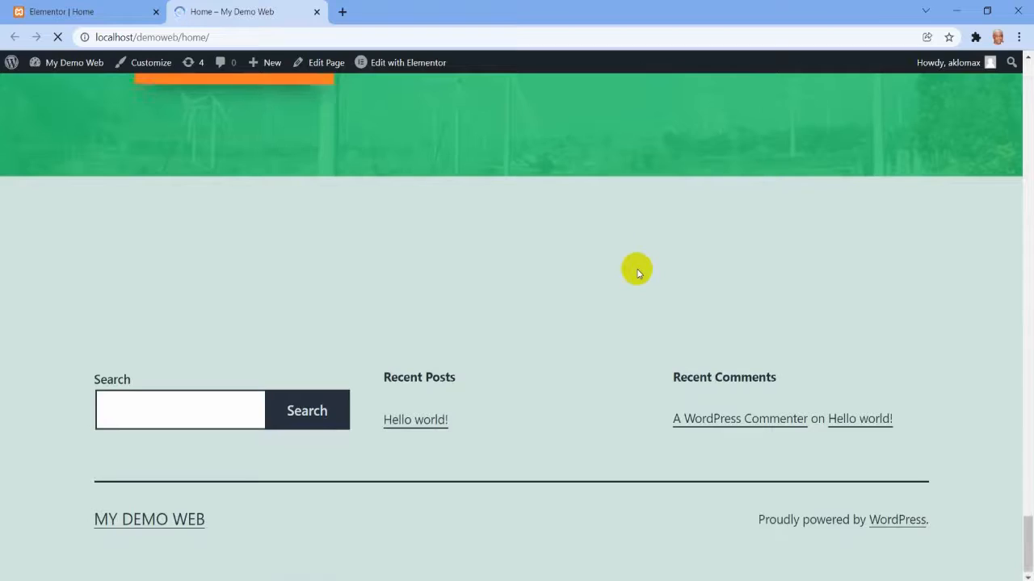
{"action": "scroll", "coordinate": [638, 262], "scroll_direction": "up", "scroll_amount": 12}
{"action": "scroll", "coordinate": [637, 274], "scroll_direction": "up", "scroll_amount": 12}
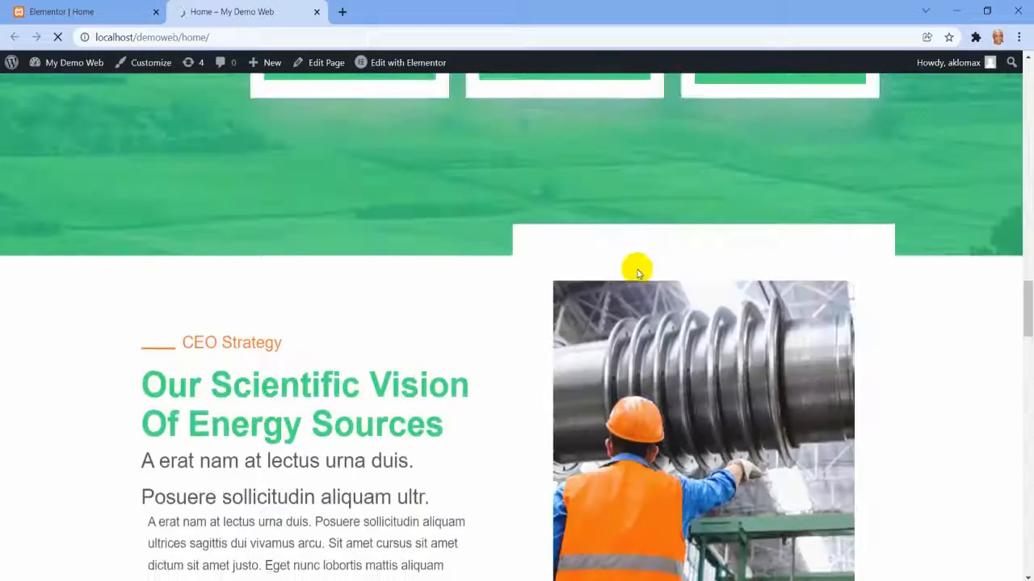
{"action": "scroll", "coordinate": [637, 273], "scroll_direction": "up", "scroll_amount": 8}
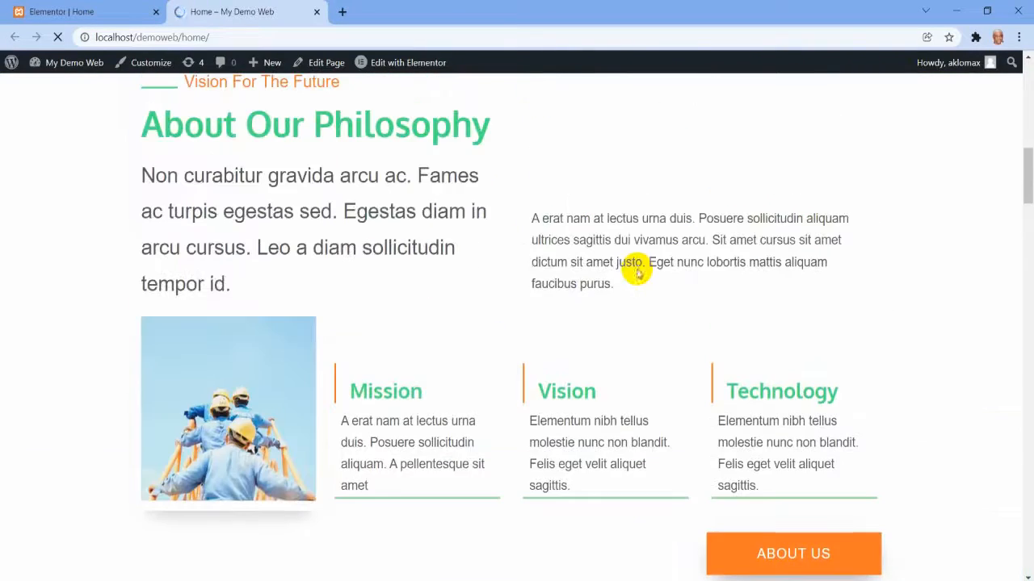
{"action": "scroll", "coordinate": [637, 273], "scroll_direction": "up", "scroll_amount": 9}
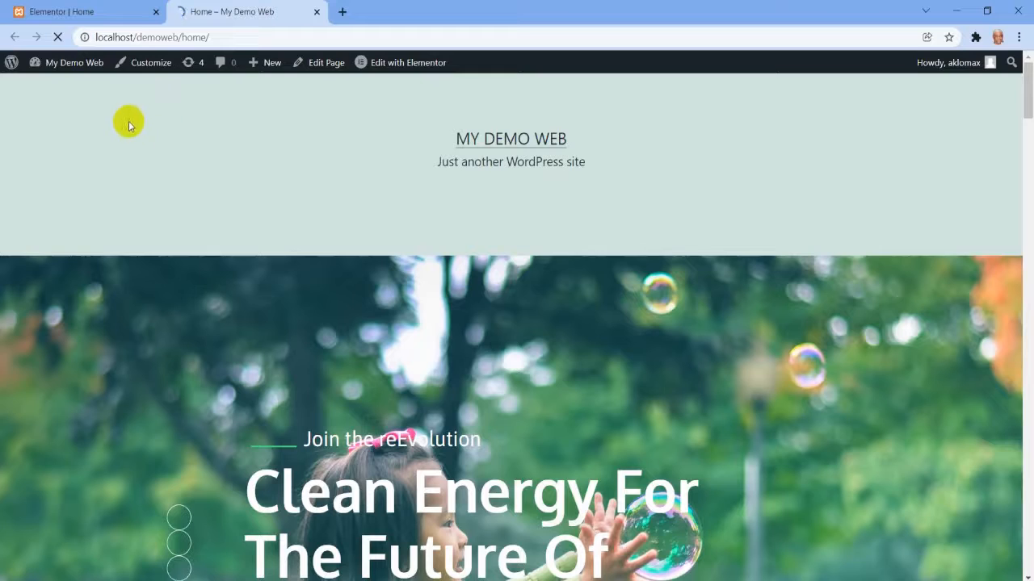
{"action": "left_click_drag", "start_coordinate": [189, 142], "coordinate": [706, 162]}
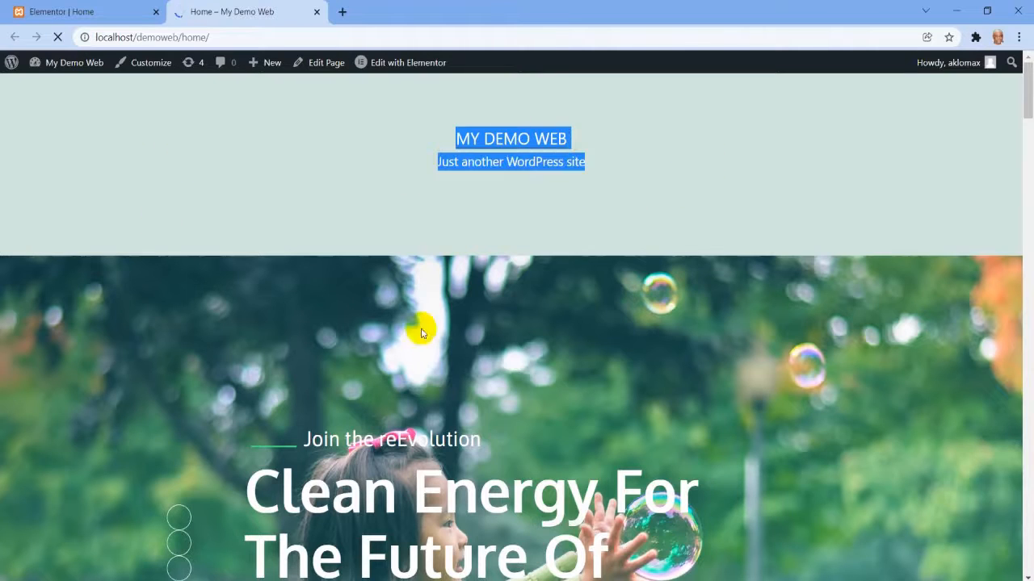
Examine the live Home page's sections down to the footer and back up to the hero banner.
{"action": "scroll", "coordinate": [545, 349], "scroll_direction": "down", "scroll_amount": 15}
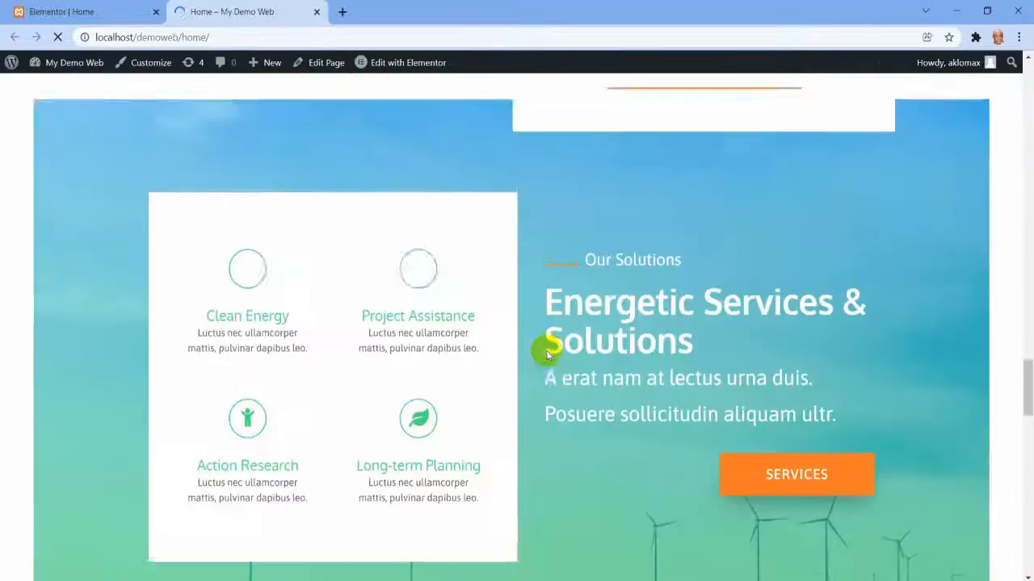
{"action": "scroll", "coordinate": [546, 352], "scroll_direction": "down", "scroll_amount": 15}
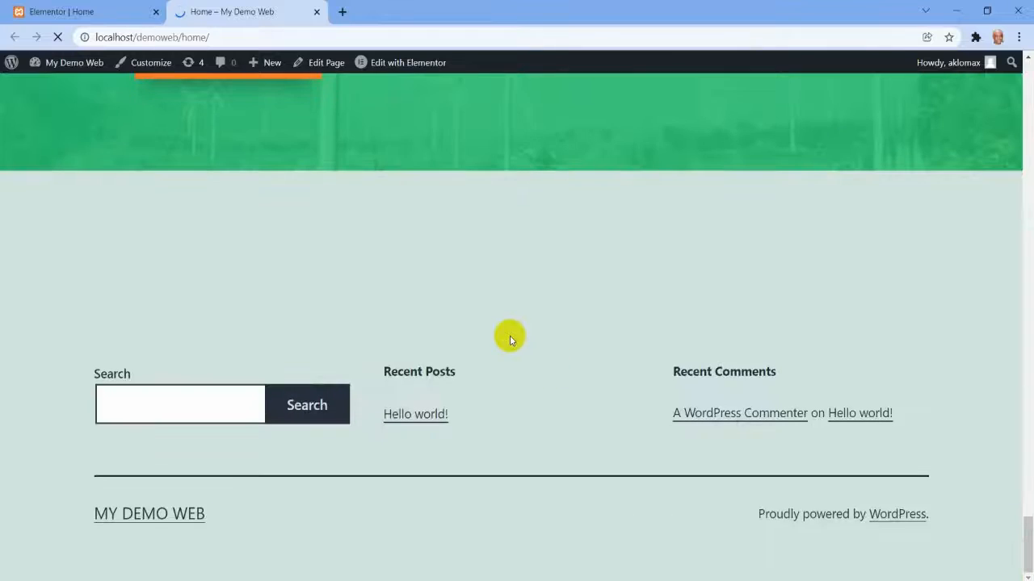
{"action": "scroll", "coordinate": [510, 340], "scroll_direction": "up", "scroll_amount": 15}
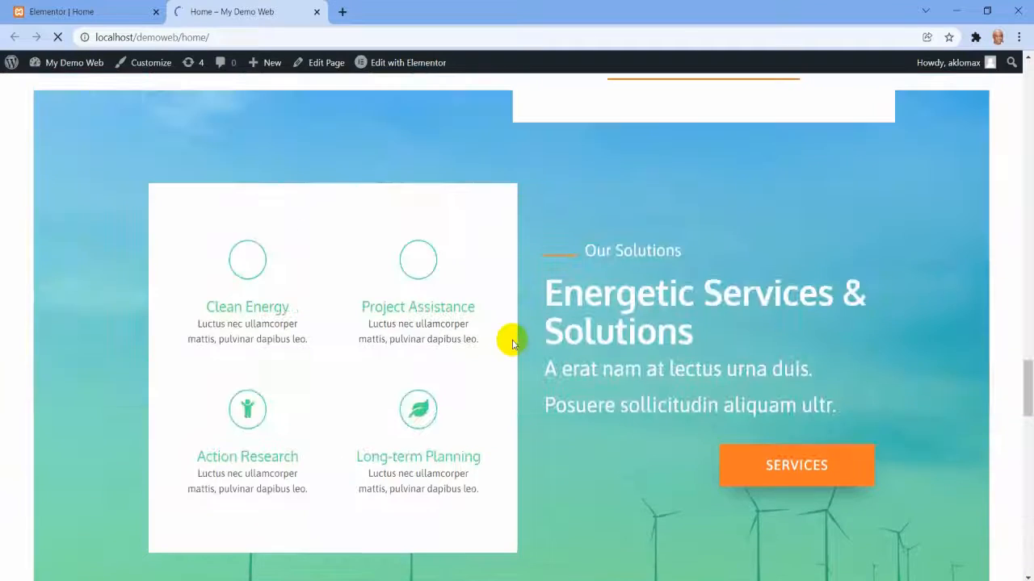
{"action": "scroll", "coordinate": [512, 344], "scroll_direction": "up", "scroll_amount": 10}
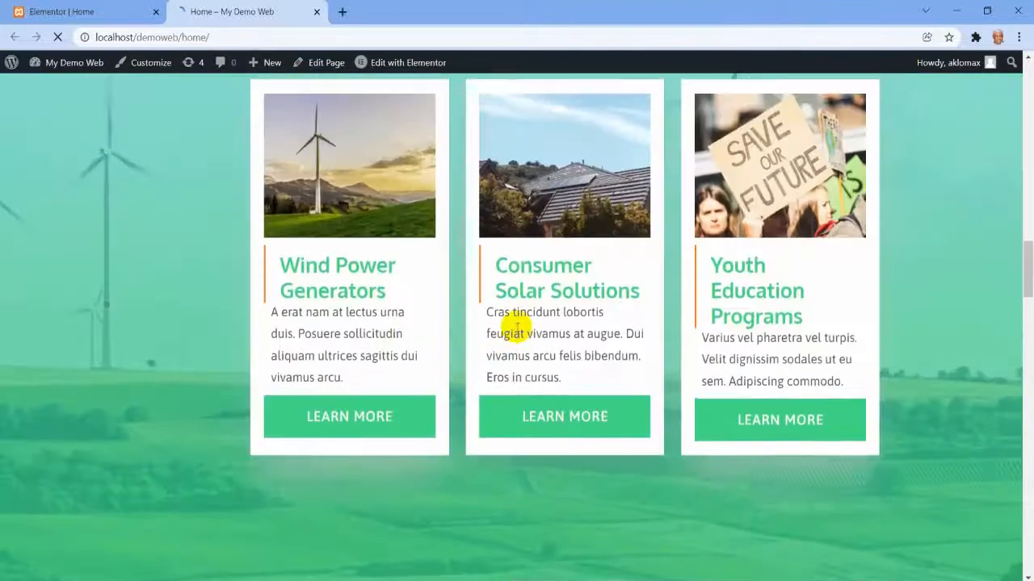
{"action": "scroll", "coordinate": [516, 327], "scroll_direction": "up", "scroll_amount": 10}
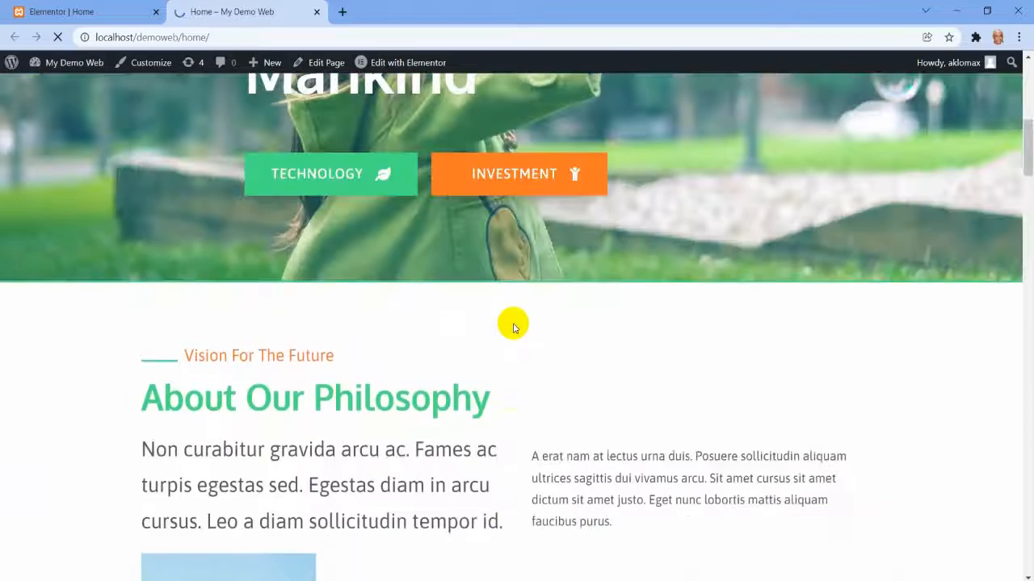
{"action": "scroll", "coordinate": [513, 327], "scroll_direction": "up", "scroll_amount": 1}
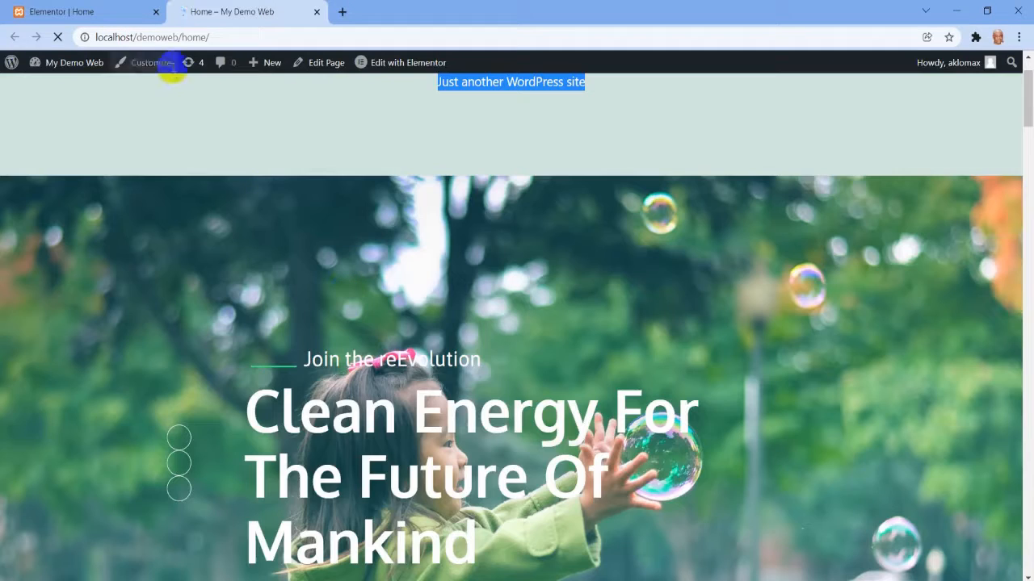
Return to the Home page in the Elementor editor and open the settings of the hero banner's main heading.
{"action": "left_click", "coordinate": [121, 12]}
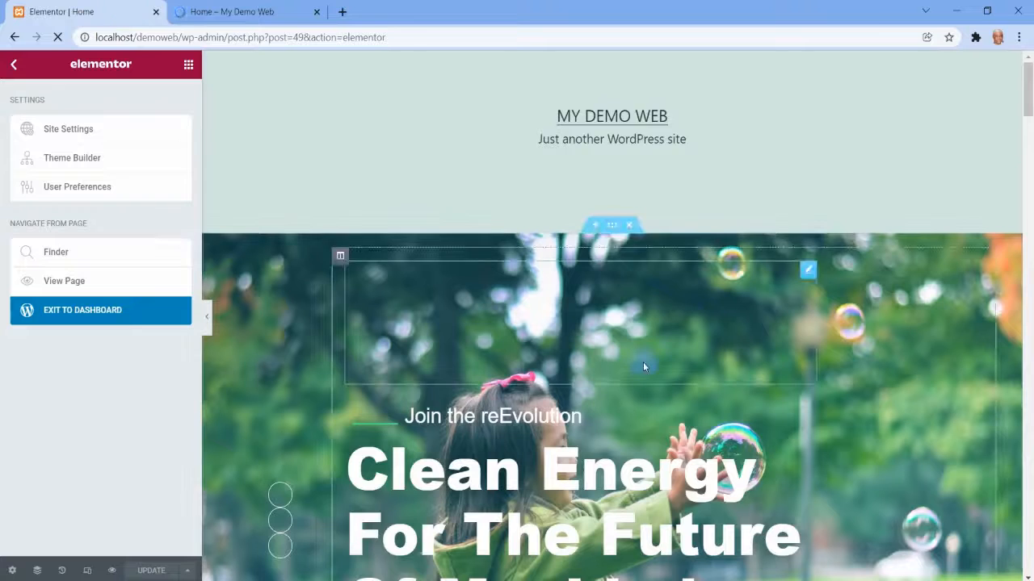
{"action": "scroll", "coordinate": [643, 367], "scroll_direction": "down", "scroll_amount": 3}
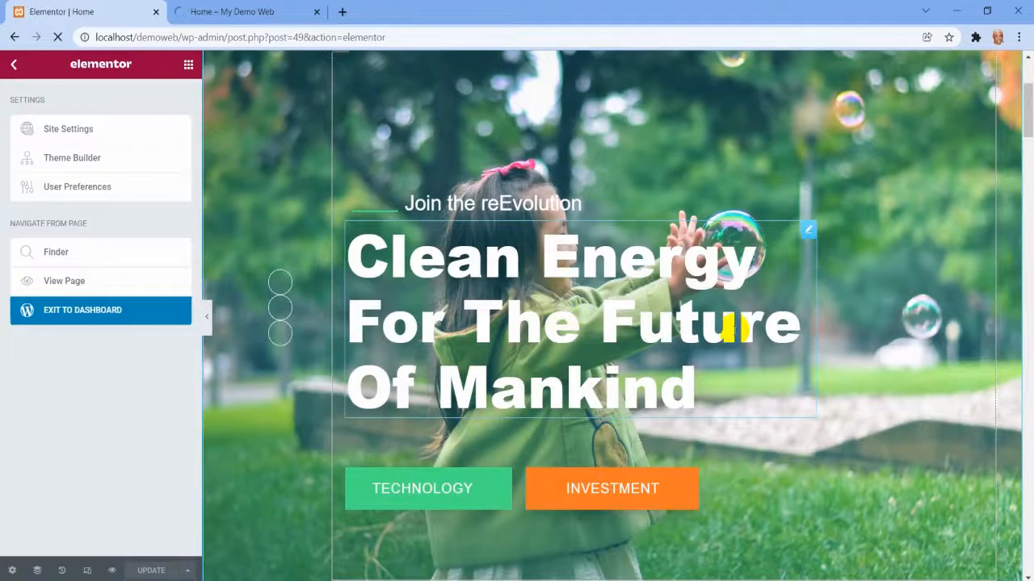
{"action": "scroll", "coordinate": [734, 329], "scroll_direction": "up", "scroll_amount": 2}
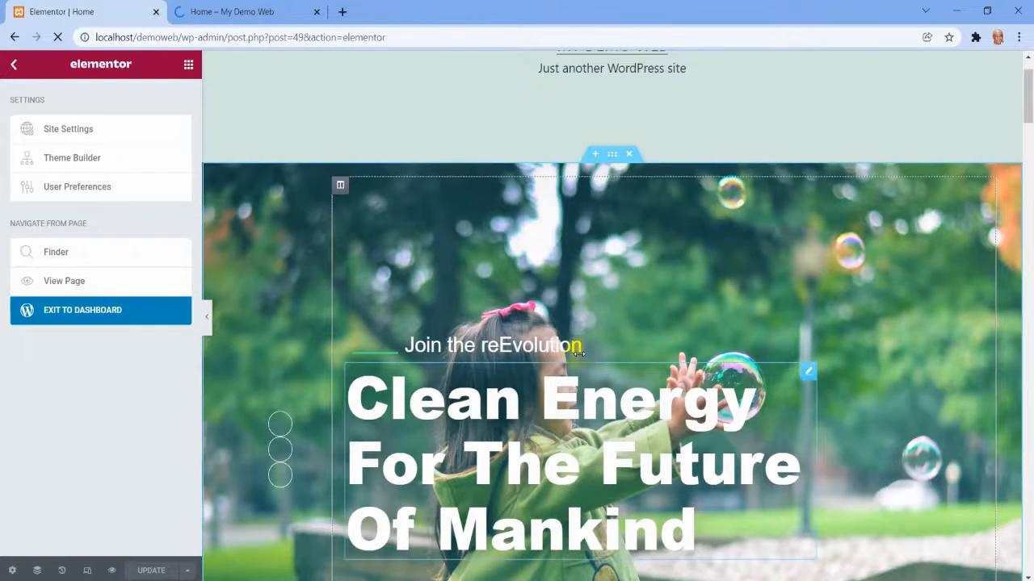
{"action": "scroll", "coordinate": [578, 353], "scroll_direction": "down", "scroll_amount": 4}
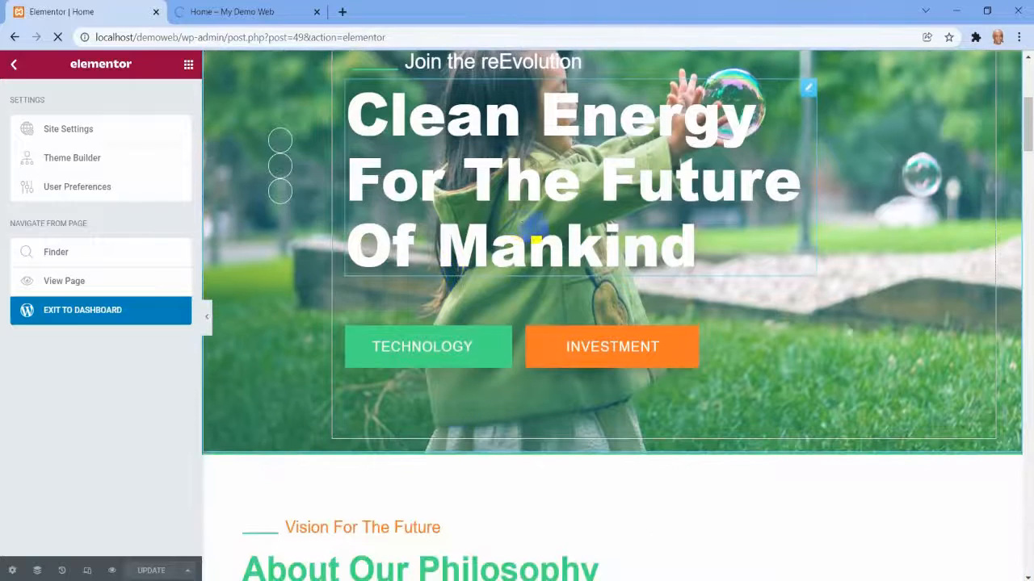
{"action": "scroll", "coordinate": [665, 410], "scroll_direction": "up", "scroll_amount": 3}
{"action": "left_click", "coordinate": [807, 308]}
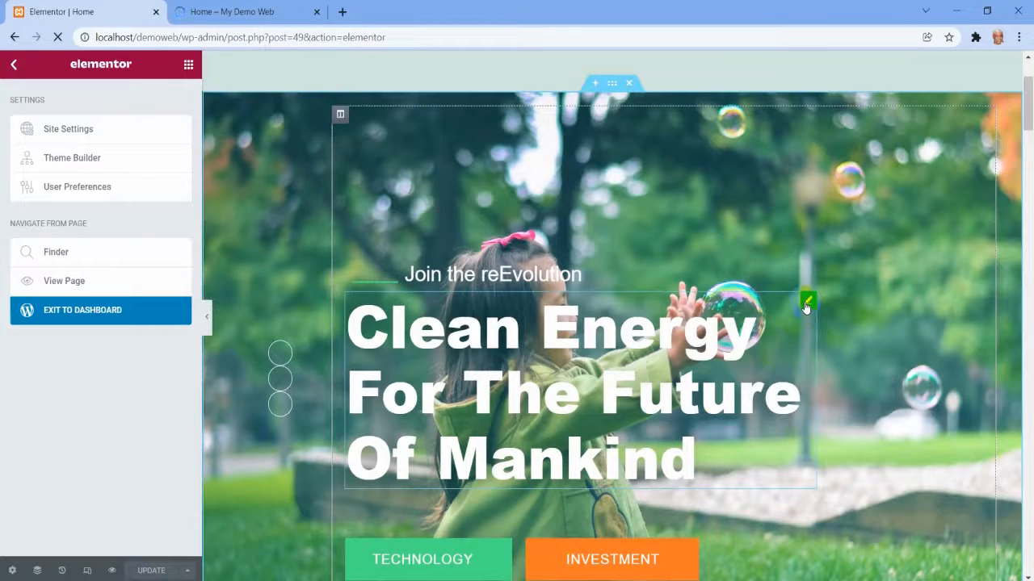
{"action": "left_click", "coordinate": [808, 302]}
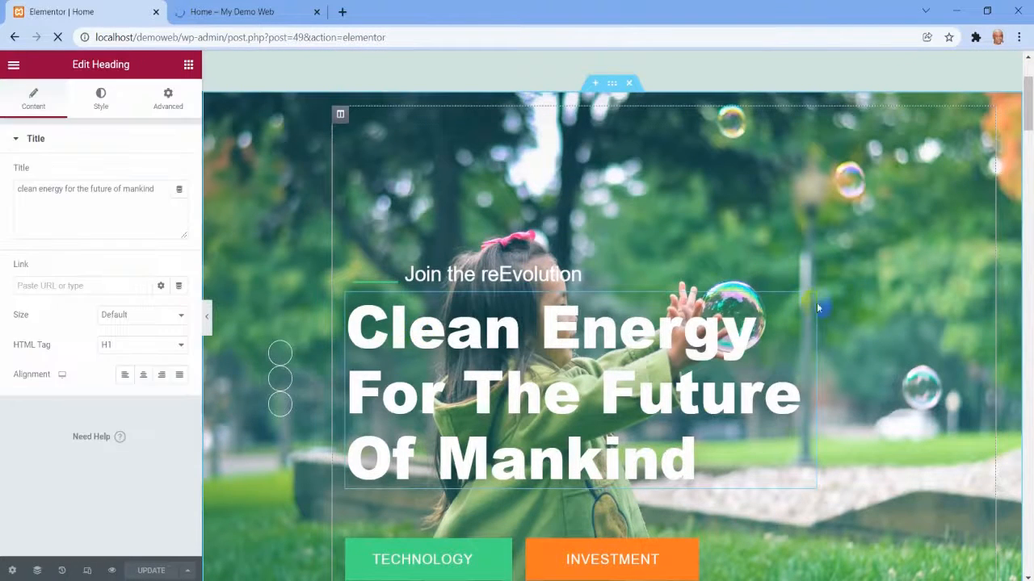
Replace the hero heading's title with "Technology of Solar is Awesome!".
{"action": "left_click", "coordinate": [113, 216]}
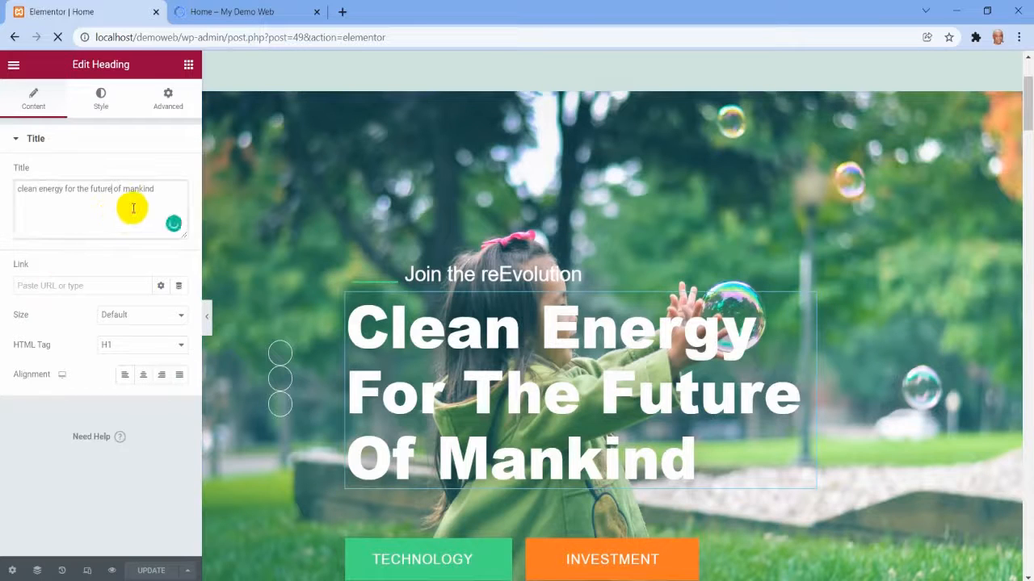
{"action": "left_click_drag", "start_coordinate": [158, 188], "coordinate": [4, 188]}
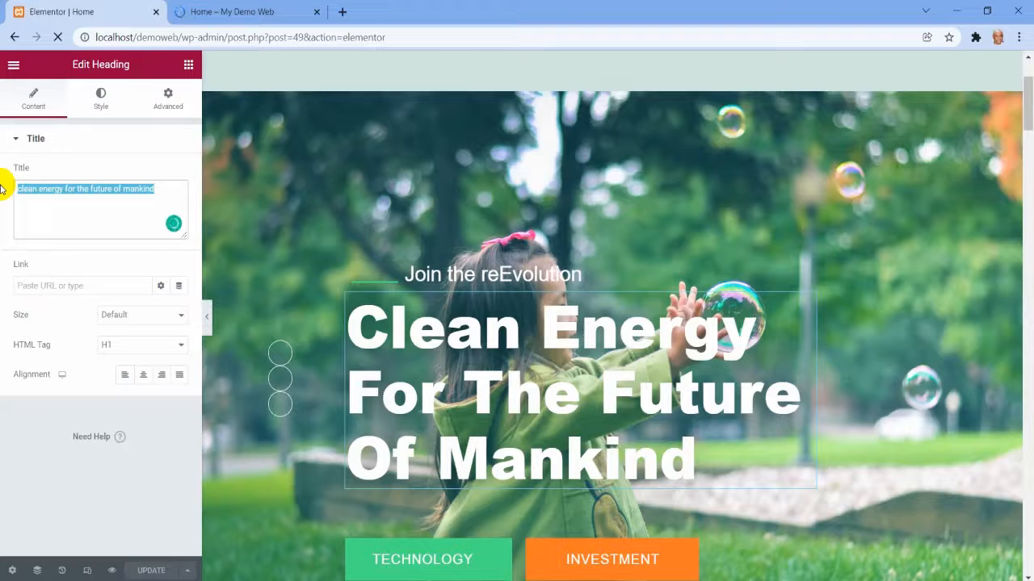
{"action": "type", "text": "T"}
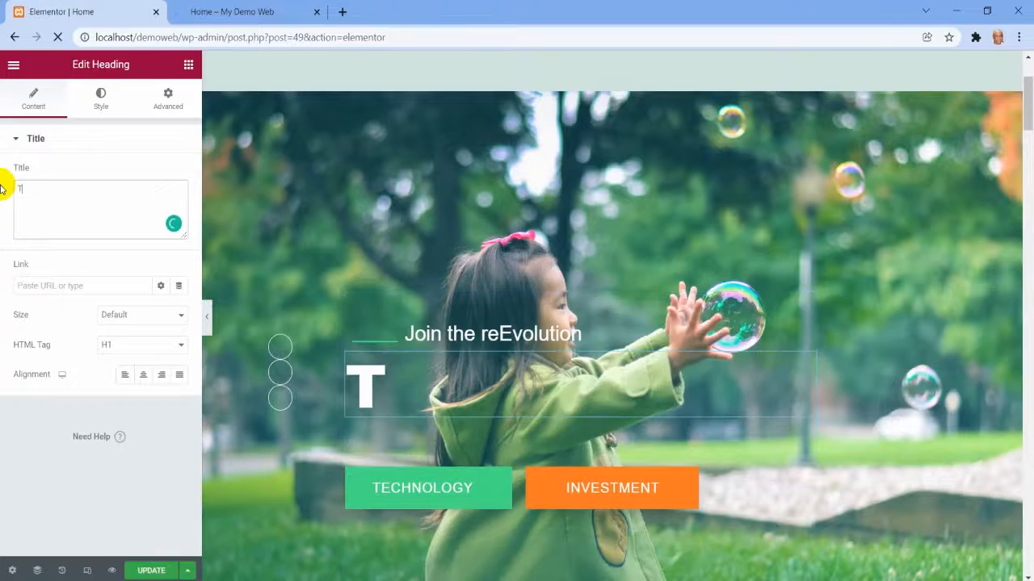
{"action": "type", "text": "ec"}
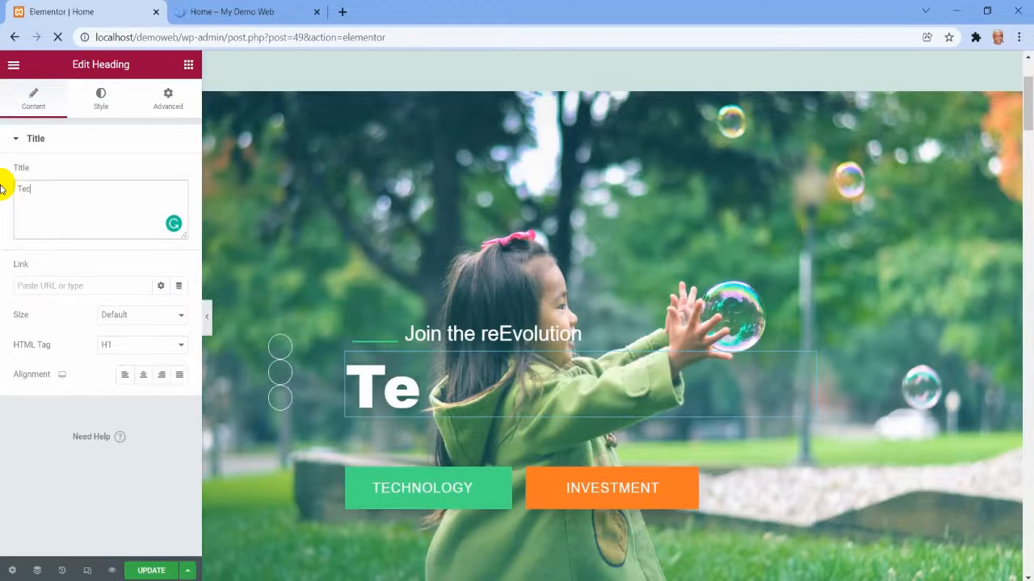
{"action": "type", "text": "holo"}
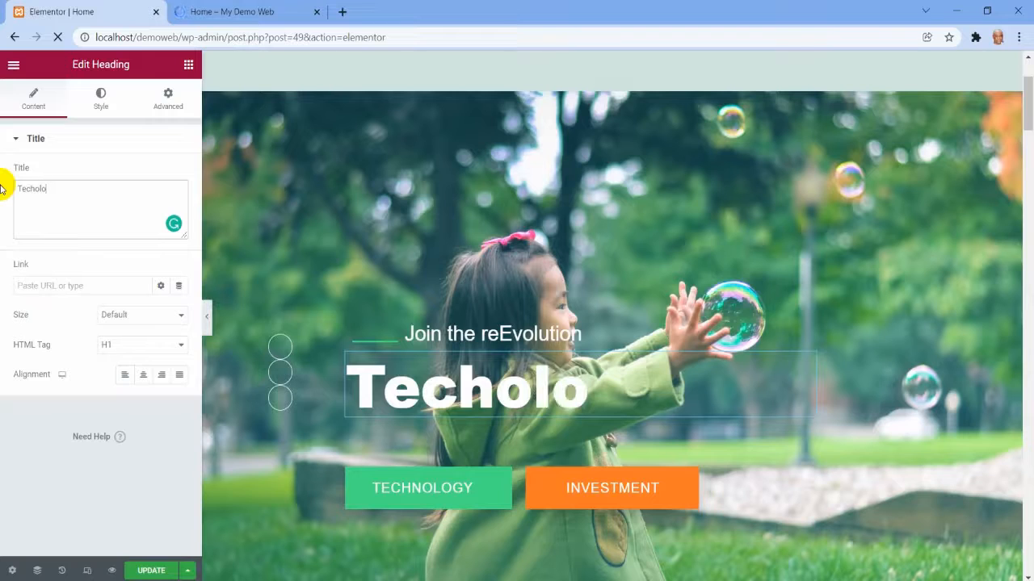
{"action": "type", "text": "no"}
{"action": "key", "text": "BackSpace"}
{"action": "key", "text": "BackSpace"}
{"action": "key", "text": "BackSpace"}
{"action": "key", "text": "BackSpace"}
{"action": "key", "text": "BackSpace"}
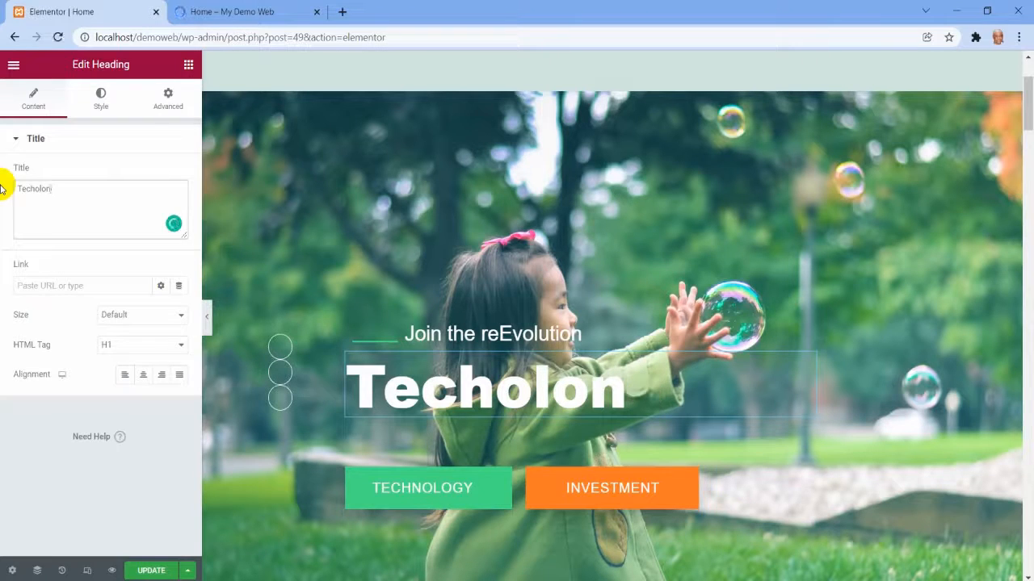
{"action": "type", "text": "nop"}
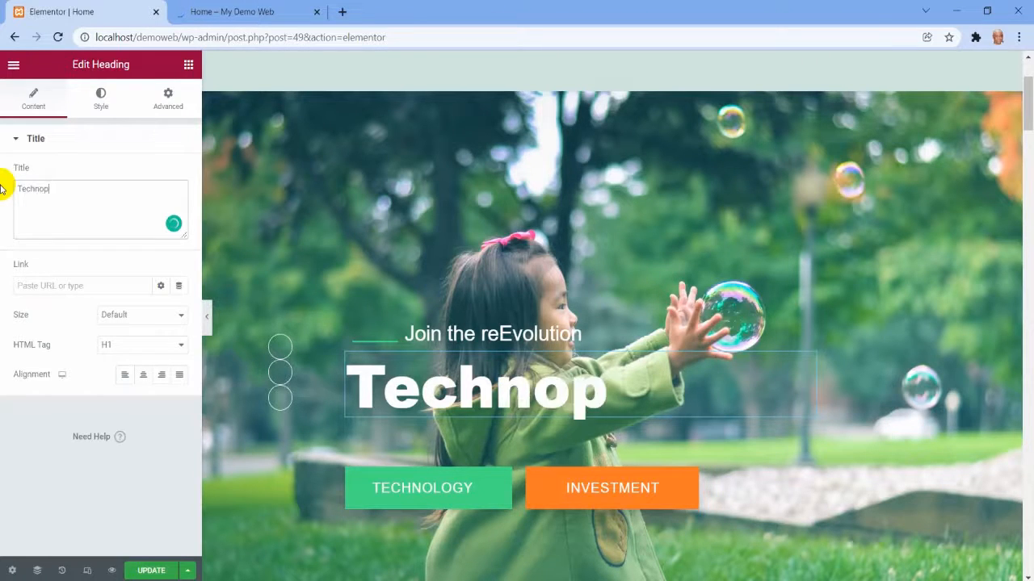
{"action": "key", "text": "BackSpace"}
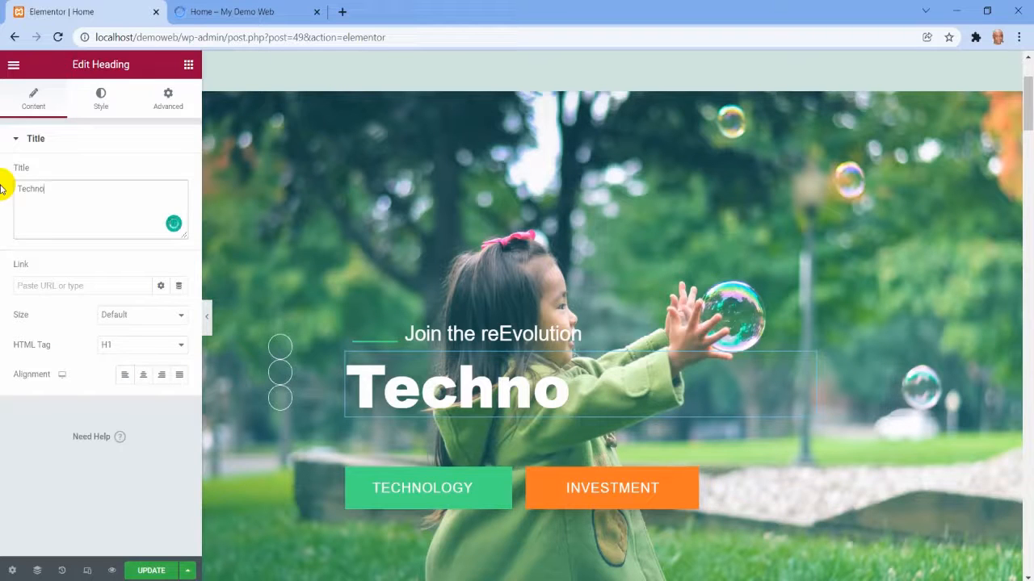
{"action": "type", "text": "logy "}
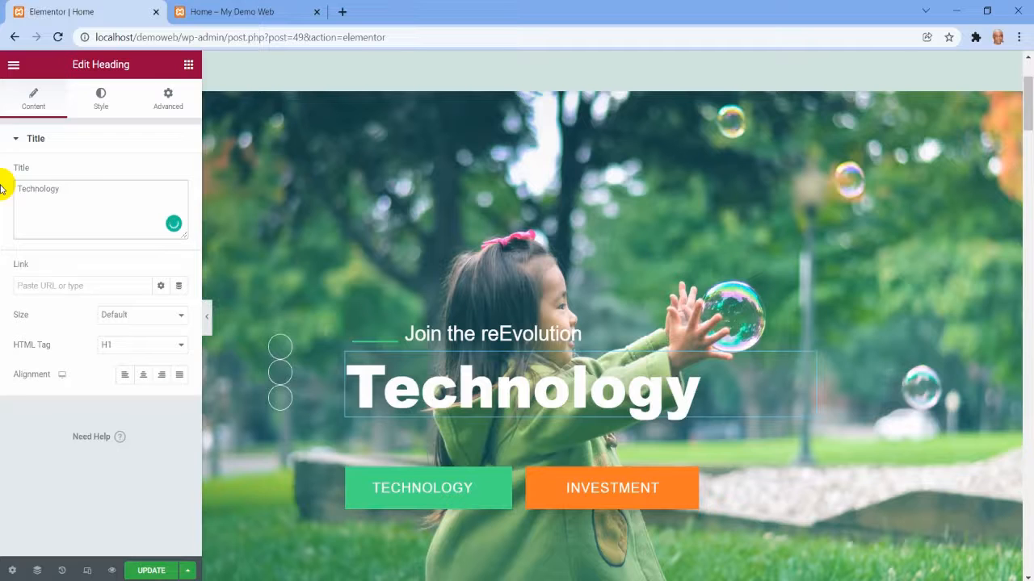
{"action": "type", "text": "of S"}
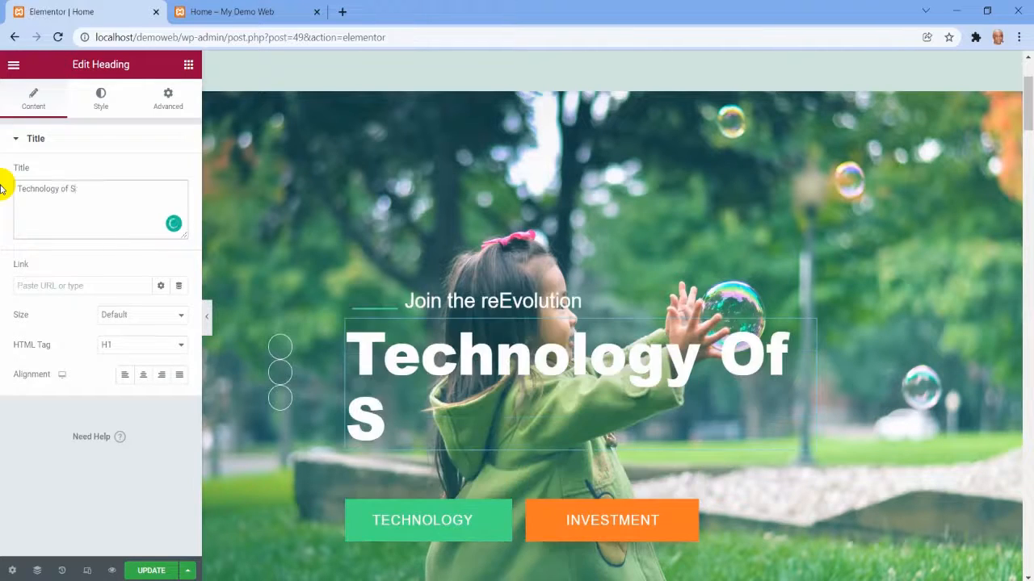
{"action": "type", "text": "olar "}
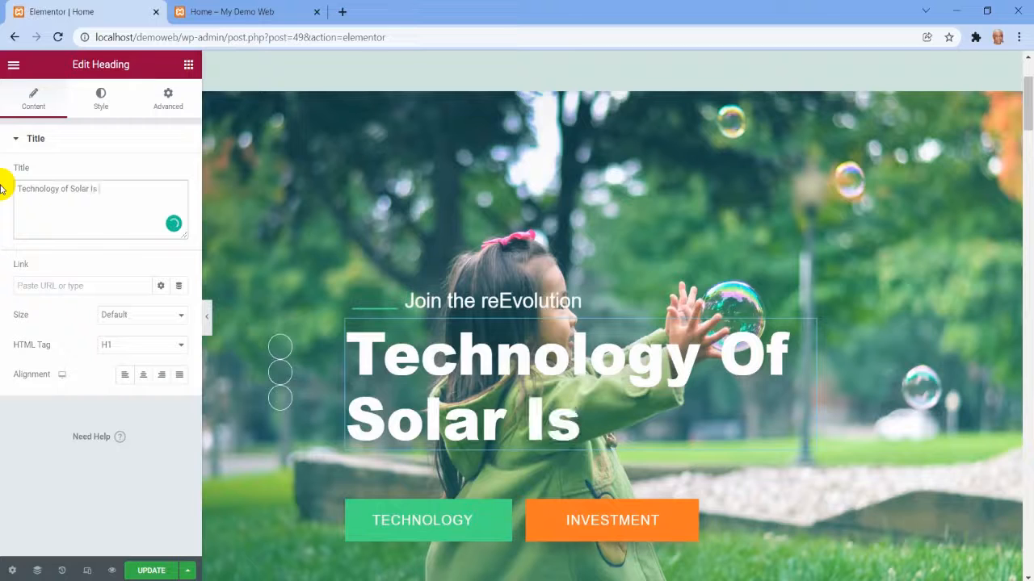
{"action": "type", "text": "is Aww"}
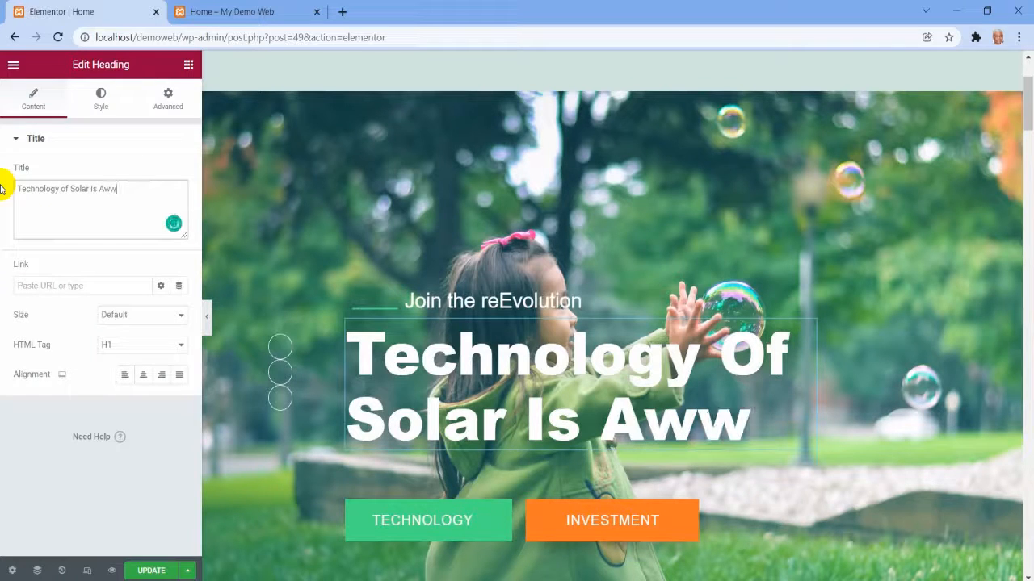
{"action": "key", "text": "BackSpace"}
{"action": "type", "text": "esome!"}
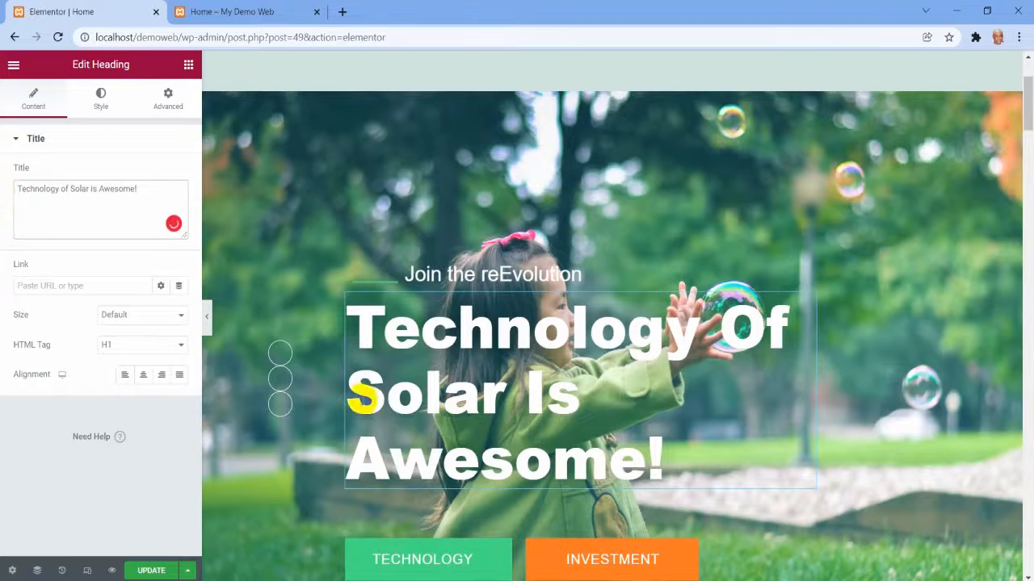
Change the text of the green Technology button in the hero banner to "Solar".
{"action": "scroll", "coordinate": [458, 274], "scroll_direction": "up", "scroll_amount": 2}
{"action": "scroll", "coordinate": [465, 277], "scroll_direction": "down", "scroll_amount": 6}
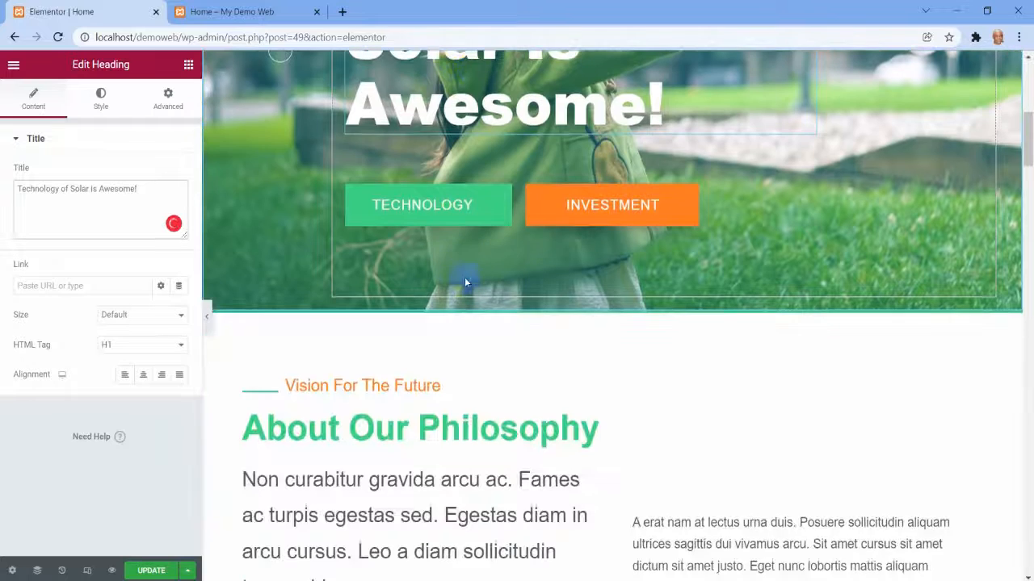
{"action": "left_click", "coordinate": [459, 208]}
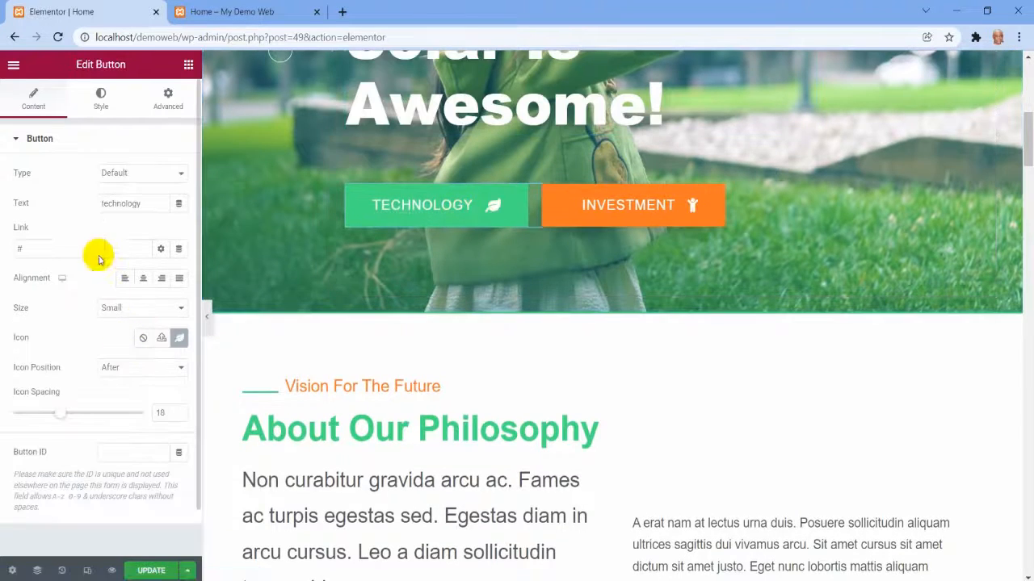
{"action": "left_click_drag", "start_coordinate": [144, 203], "coordinate": [66, 203]}
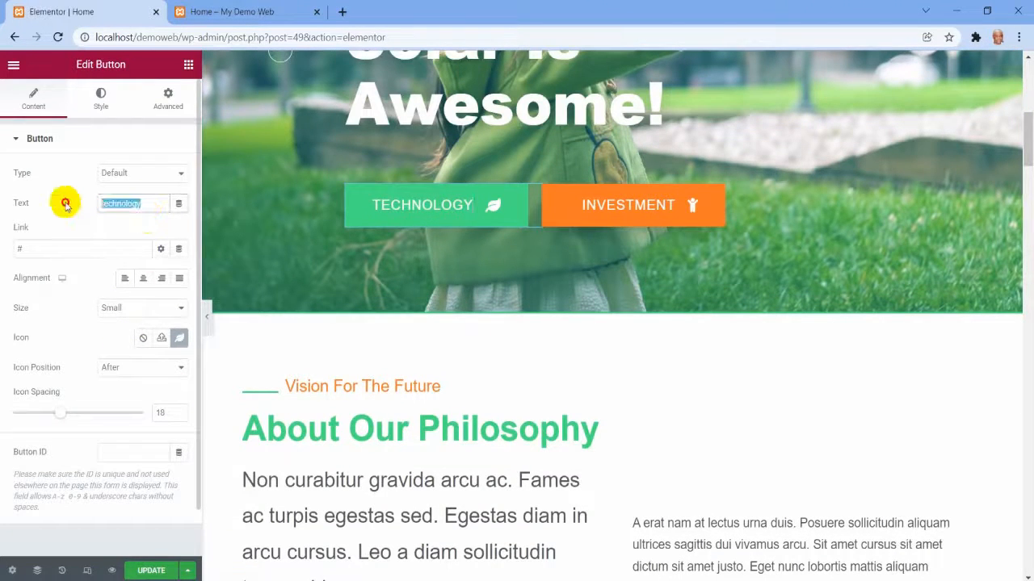
{"action": "type", "text": "Solar"}
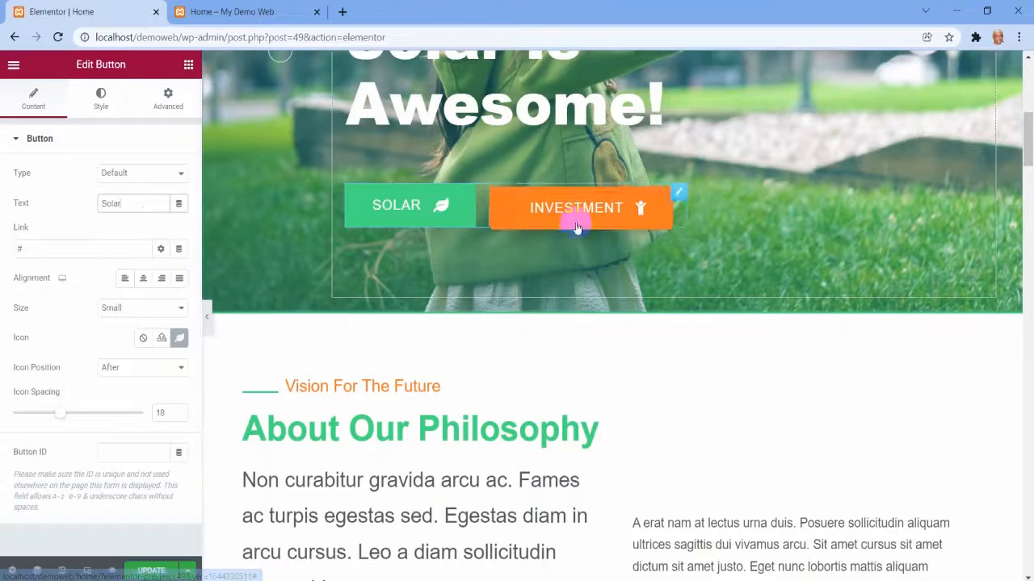
Change the text of the orange Investment button in the hero banner to "MOney saving".
{"action": "left_click", "coordinate": [678, 197]}
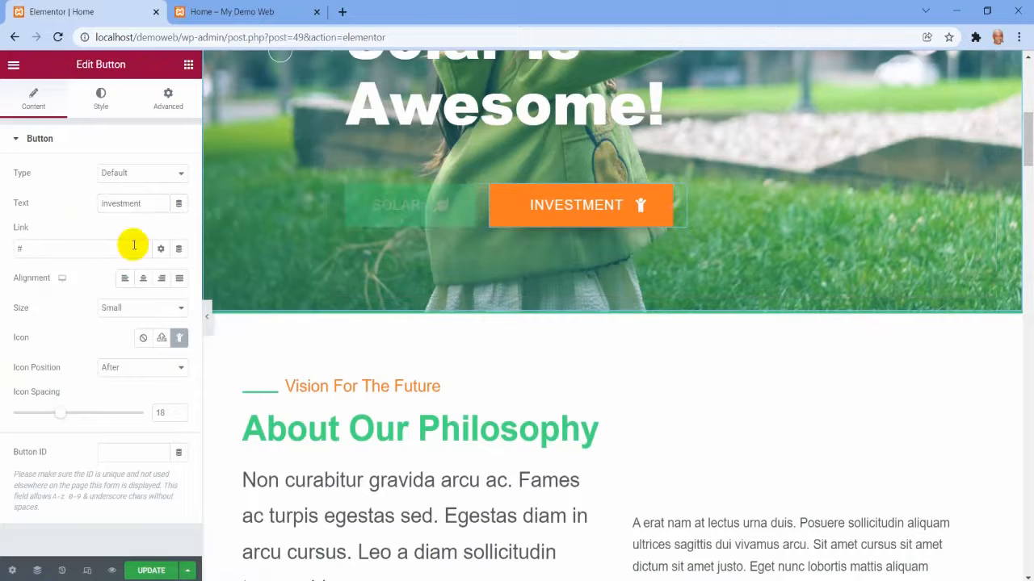
{"action": "double_click", "coordinate": [132, 205]}
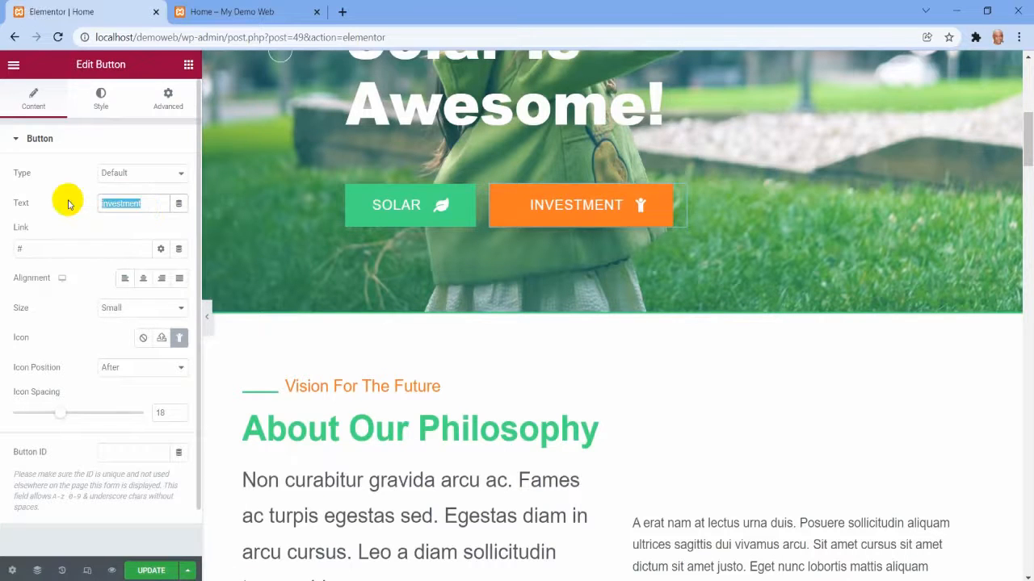
{"action": "type", "text": "MOney"}
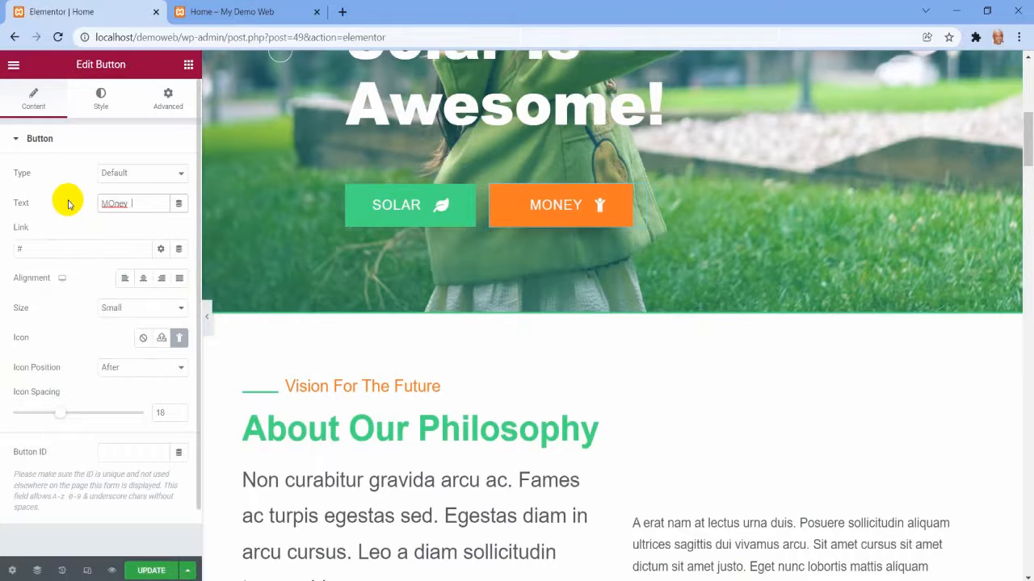
{"action": "type", "text": " saving"}
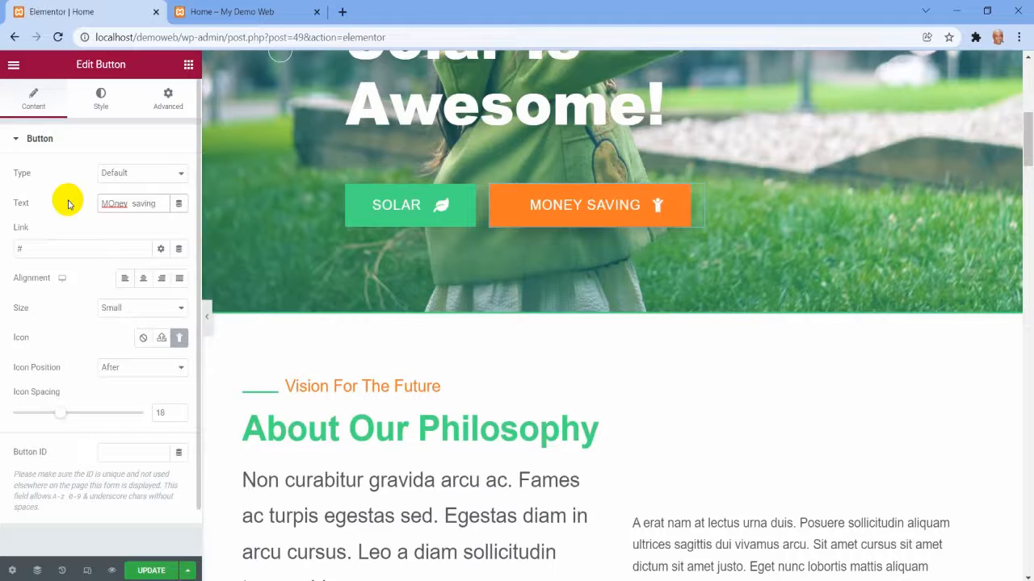
{"action": "scroll", "coordinate": [475, 315], "scroll_direction": "up", "scroll_amount": 3}
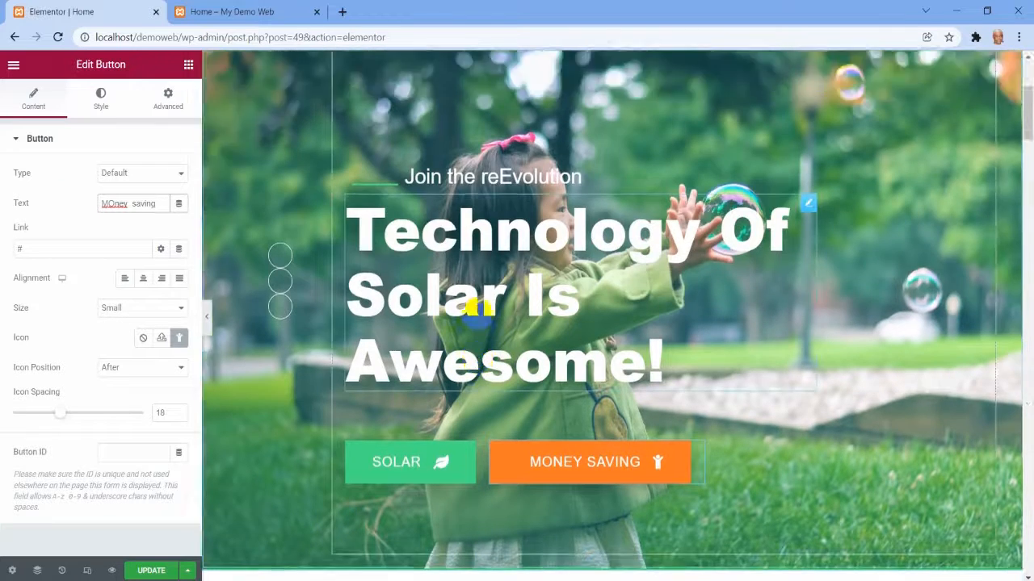
{"action": "scroll", "coordinate": [477, 314], "scroll_direction": "up", "scroll_amount": 3}
{"action": "scroll", "coordinate": [477, 314], "scroll_direction": "down", "scroll_amount": 6}
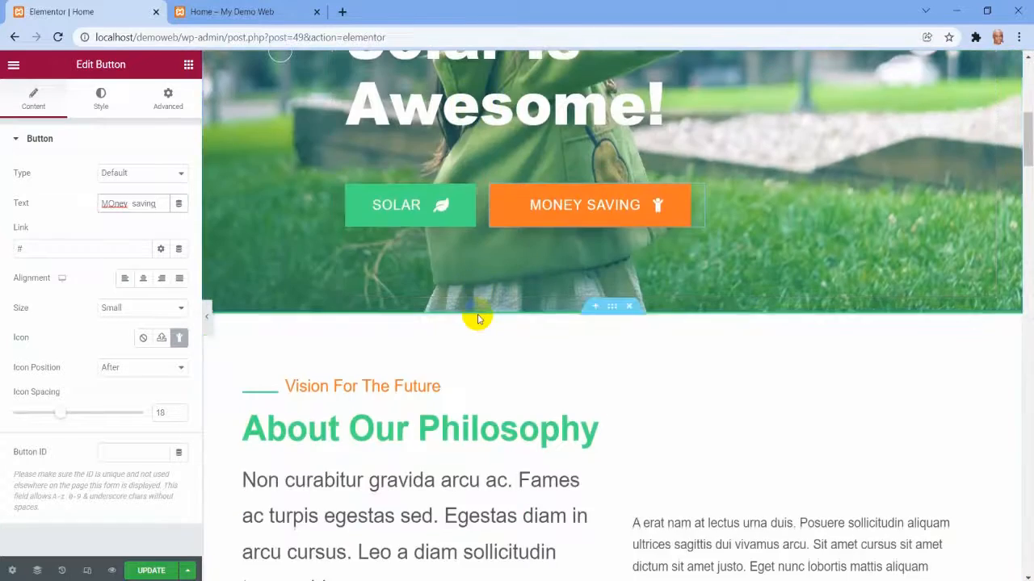
Look over the Home page's sections from the hero banner to the Wind Power, Consumer Solar and Youth Education cards.
{"action": "scroll", "coordinate": [477, 318], "scroll_direction": "down", "scroll_amount": 5}
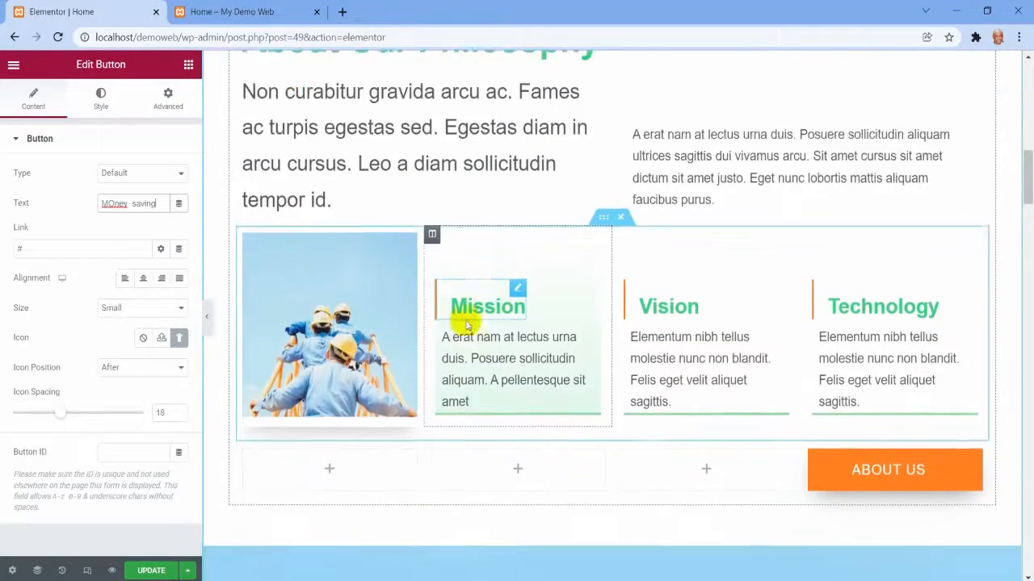
{"action": "scroll", "coordinate": [466, 323], "scroll_direction": "down", "scroll_amount": 10}
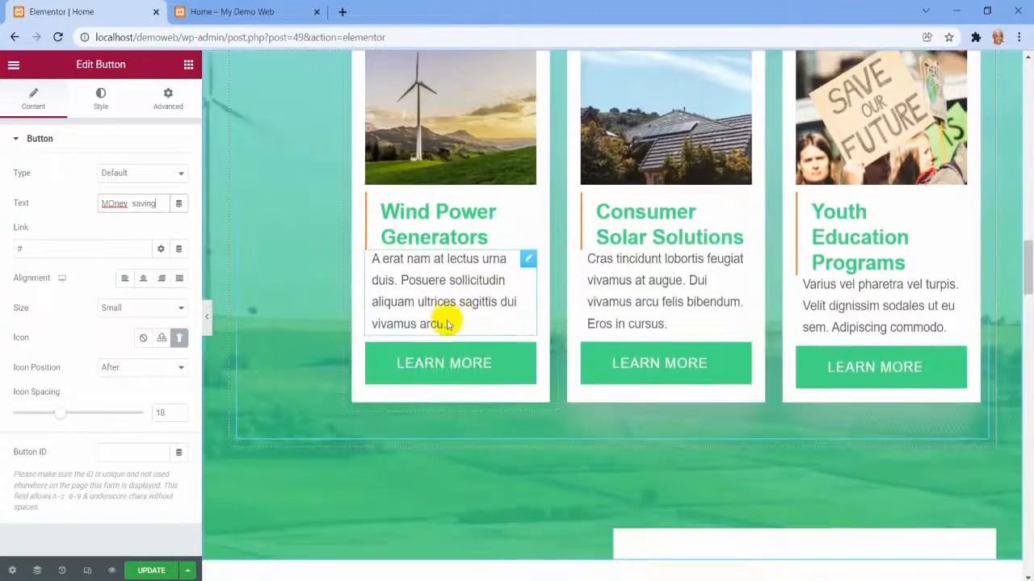
{"action": "scroll", "coordinate": [448, 324], "scroll_direction": "up", "scroll_amount": 3}
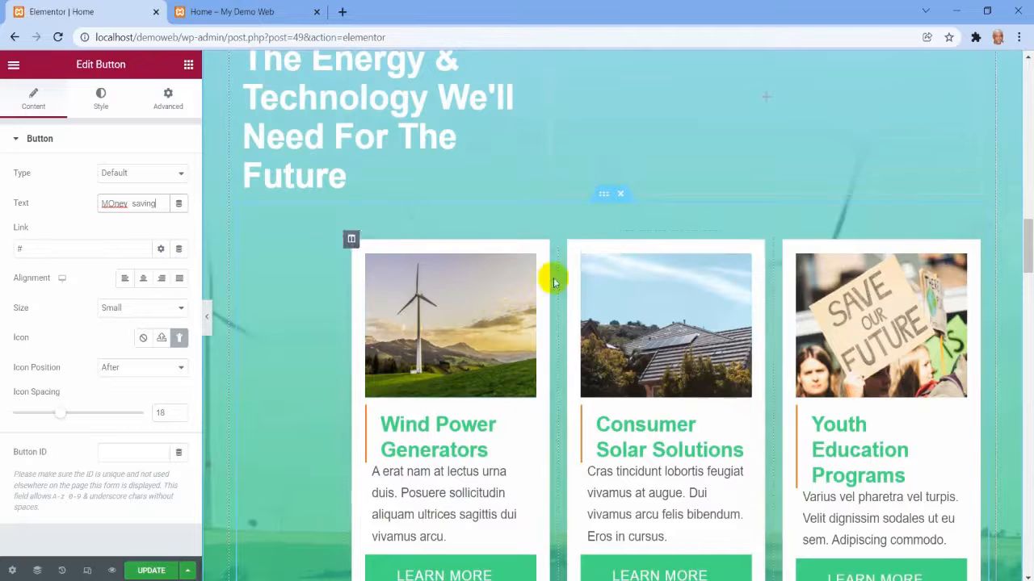
{"action": "scroll", "coordinate": [811, 331], "scroll_direction": "up", "scroll_amount": 1}
{"action": "scroll", "coordinate": [684, 283], "scroll_direction": "up", "scroll_amount": 12}
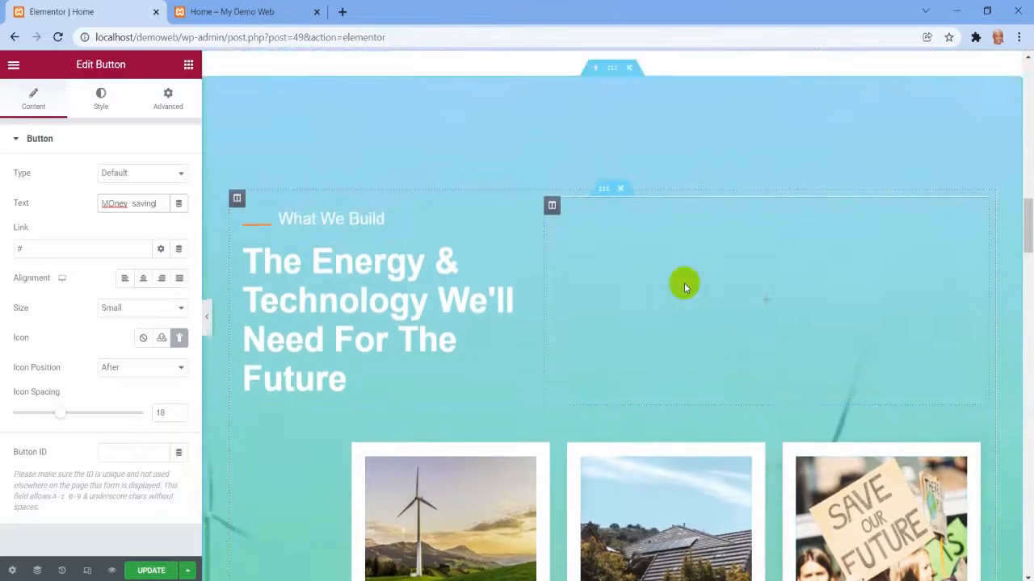
{"action": "scroll", "coordinate": [683, 286], "scroll_direction": "up", "scroll_amount": 8}
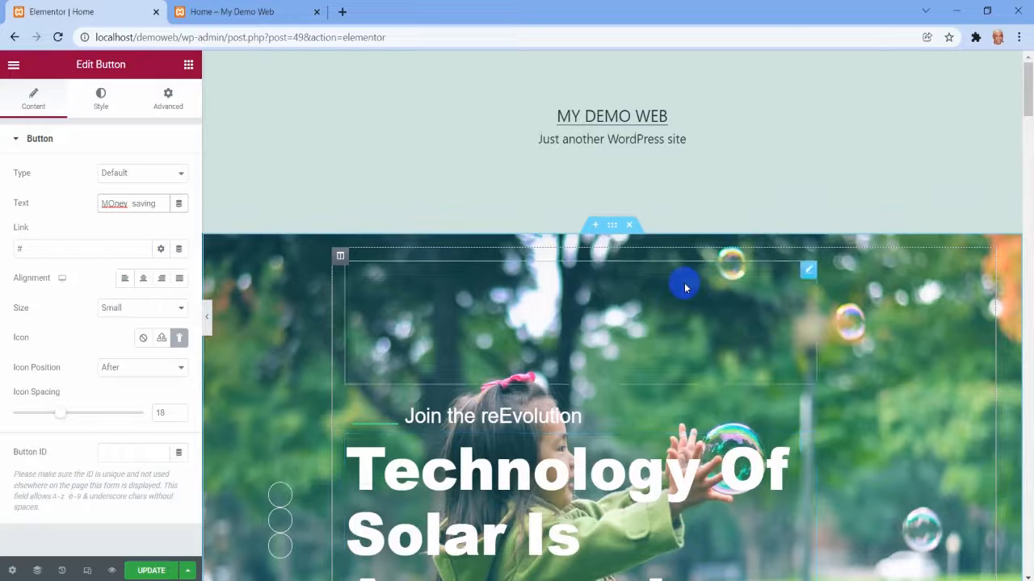
{"action": "scroll", "coordinate": [684, 288], "scroll_direction": "down", "scroll_amount": 5}
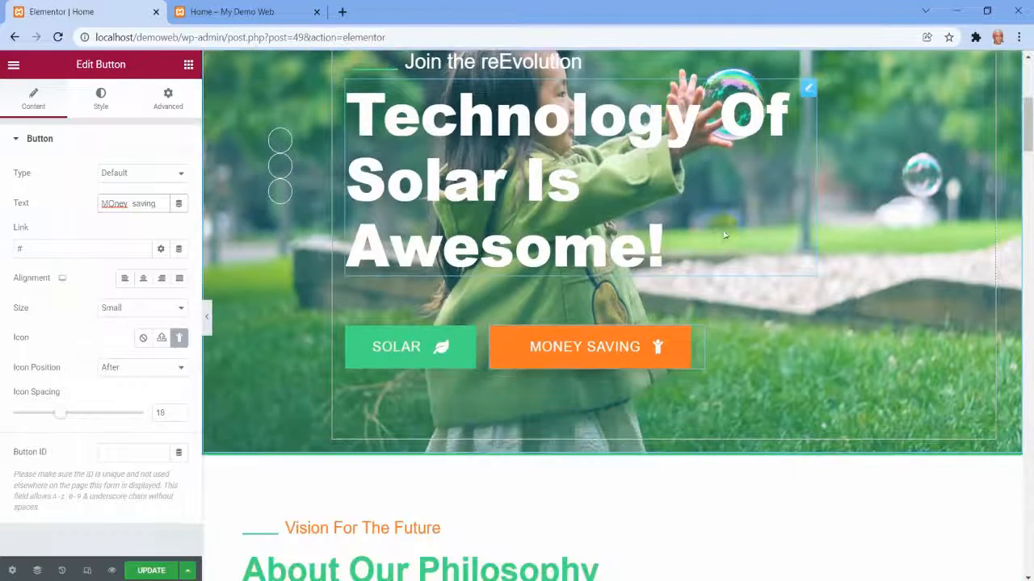
{"action": "scroll", "coordinate": [760, 217], "scroll_direction": "up", "scroll_amount": 5}
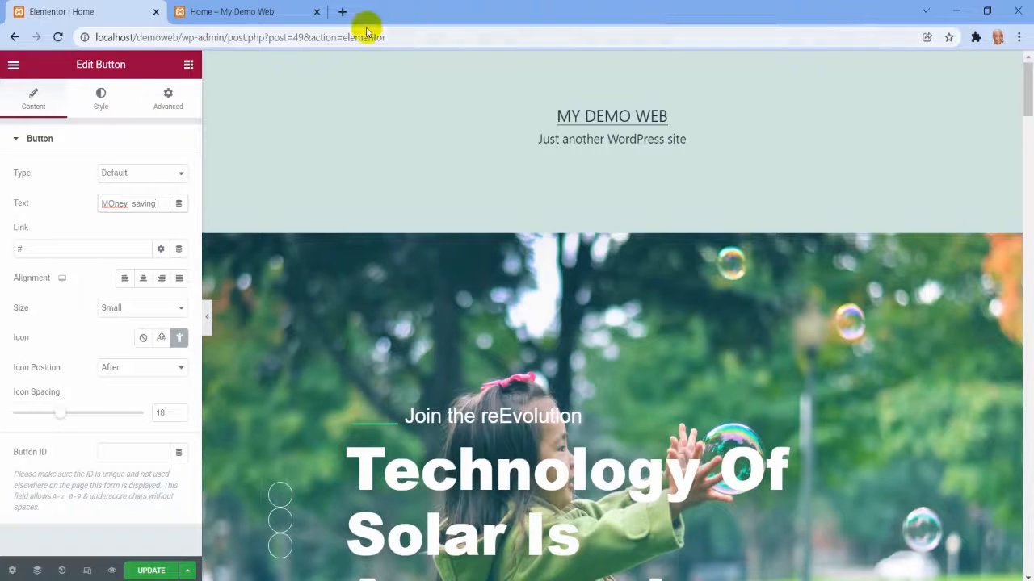
Select the hero banner section and open its background style settings.
{"action": "scroll", "coordinate": [620, 277], "scroll_direction": "down", "scroll_amount": 1}
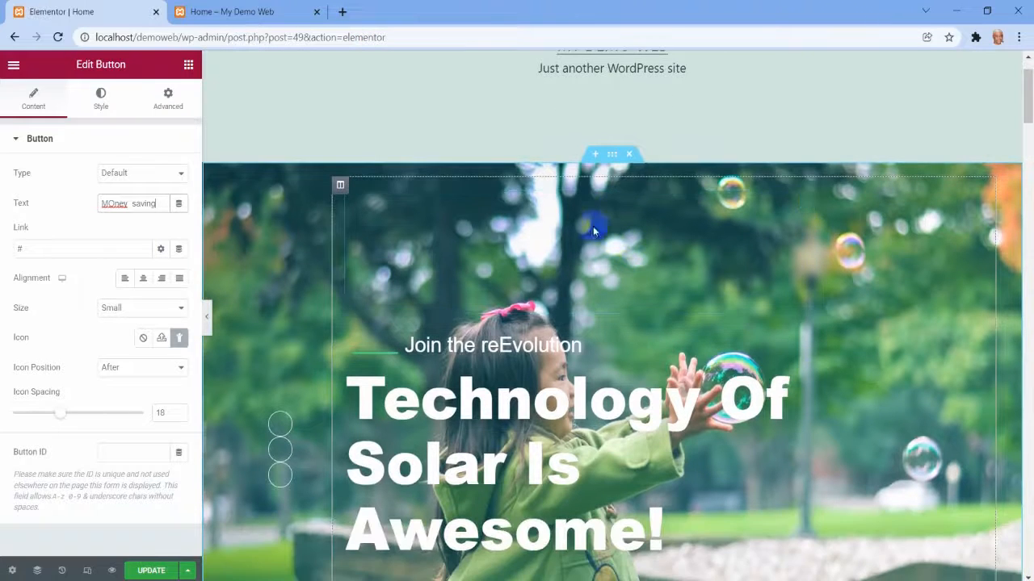
{"action": "left_click", "coordinate": [613, 158]}
{"action": "left_click", "coordinate": [612, 156]}
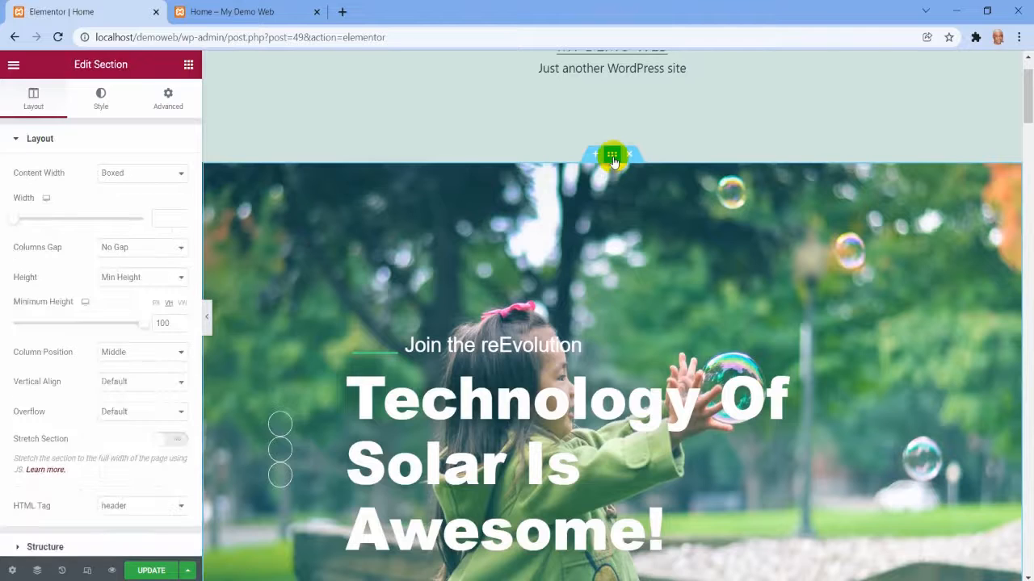
{"action": "left_click", "coordinate": [112, 110]}
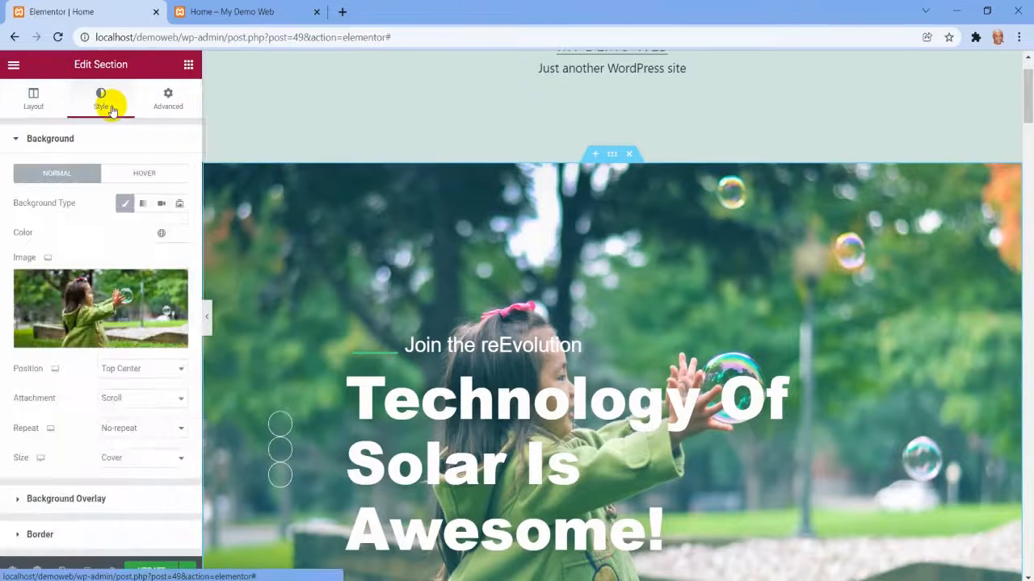
Replace the hero section's background image with the media library photo of children jumping in a forest.
{"action": "left_click", "coordinate": [103, 338]}
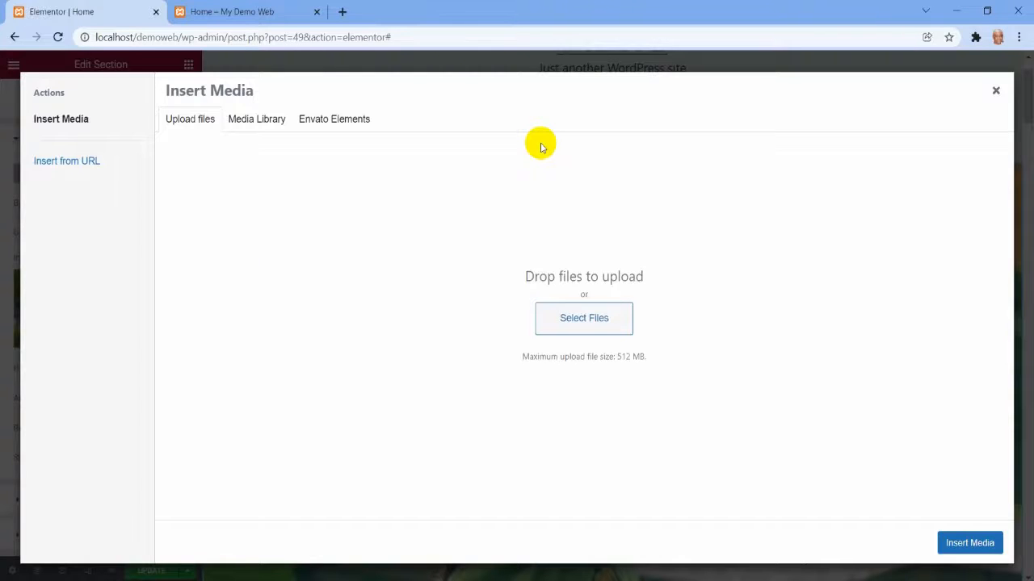
{"action": "left_click", "coordinate": [255, 123]}
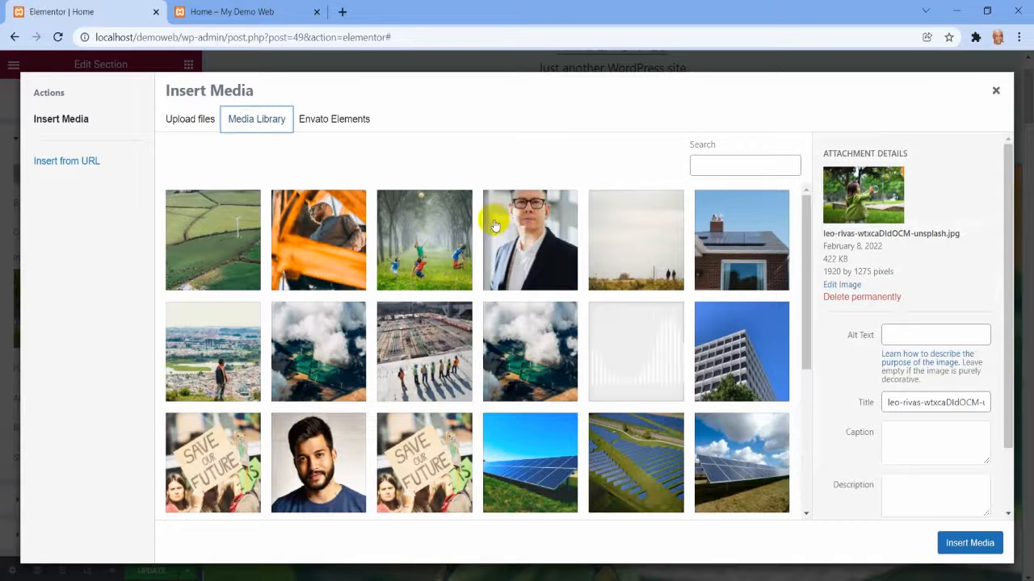
{"action": "scroll", "coordinate": [494, 220], "scroll_direction": "down", "scroll_amount": 1}
{"action": "scroll", "coordinate": [579, 396], "scroll_direction": "up", "scroll_amount": 1}
{"action": "left_click", "coordinate": [438, 273]}
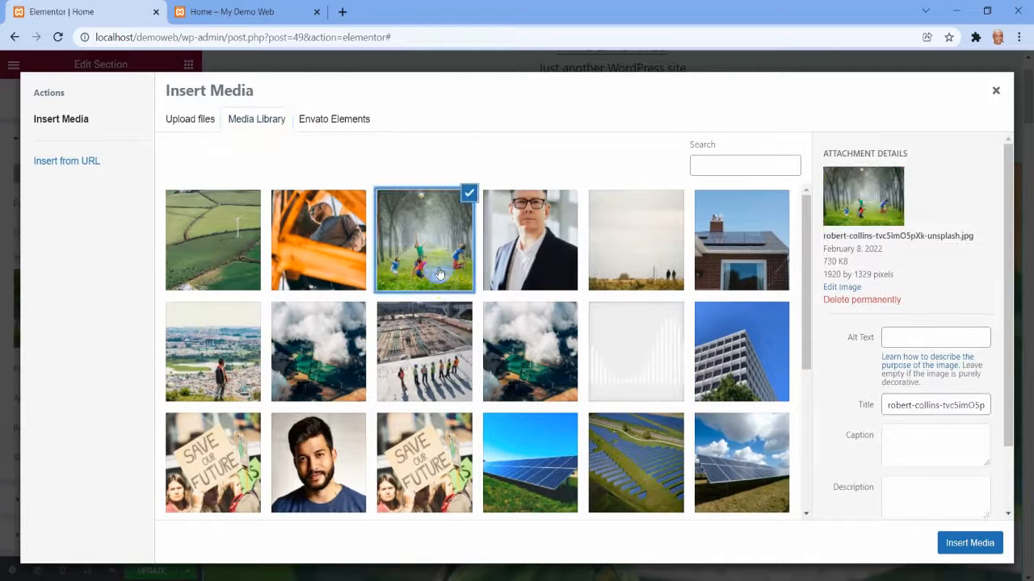
{"action": "left_click", "coordinate": [969, 543]}
Check the hero banner's new background against the rest of the page and publish the update to the Home page.
{"action": "scroll", "coordinate": [734, 299], "scroll_direction": "down", "scroll_amount": 5}
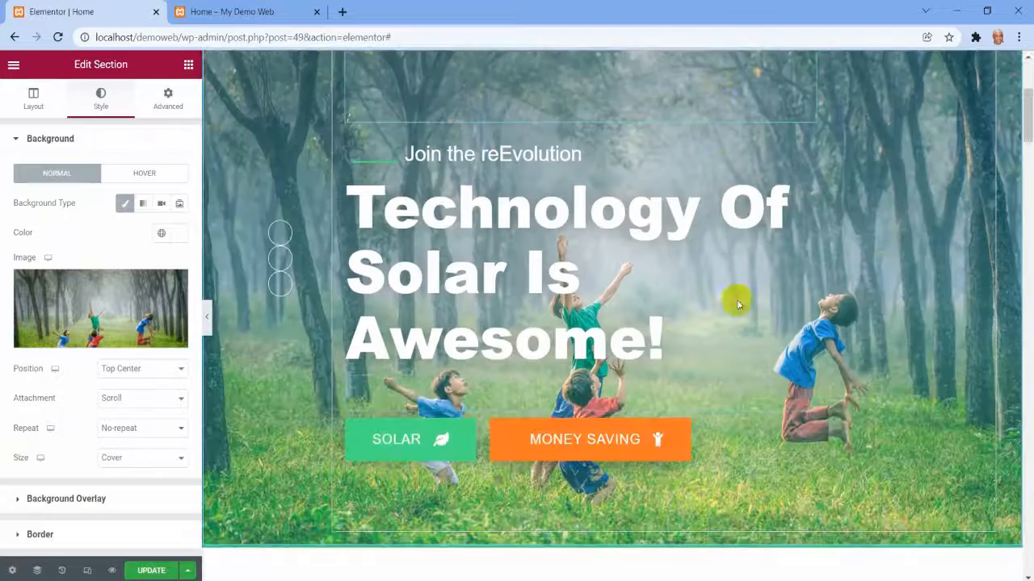
{"action": "scroll", "coordinate": [824, 358], "scroll_direction": "up", "scroll_amount": 3}
{"action": "scroll", "coordinate": [825, 364], "scroll_direction": "down", "scroll_amount": 2}
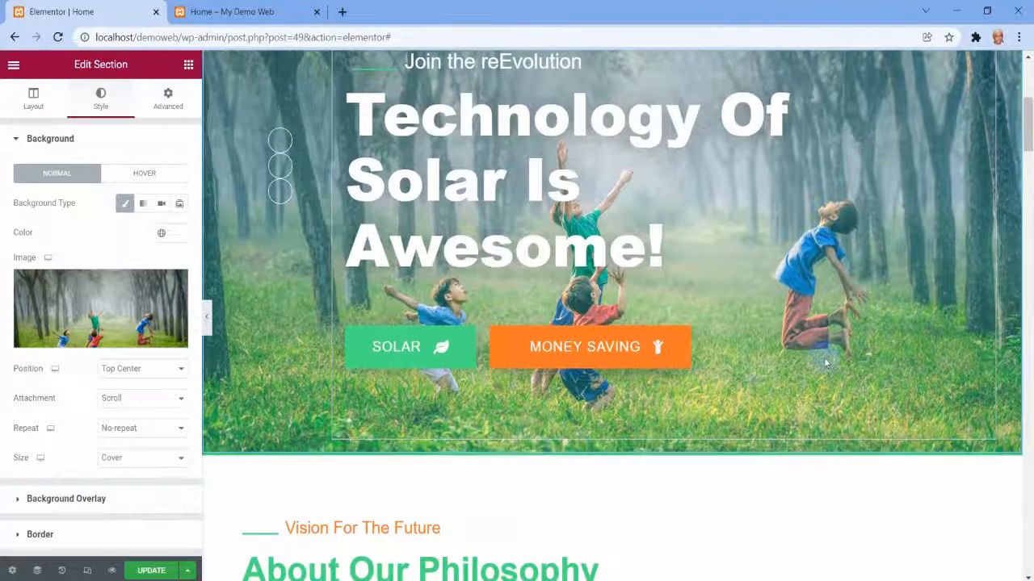
{"action": "scroll", "coordinate": [825, 364], "scroll_direction": "up", "scroll_amount": 2}
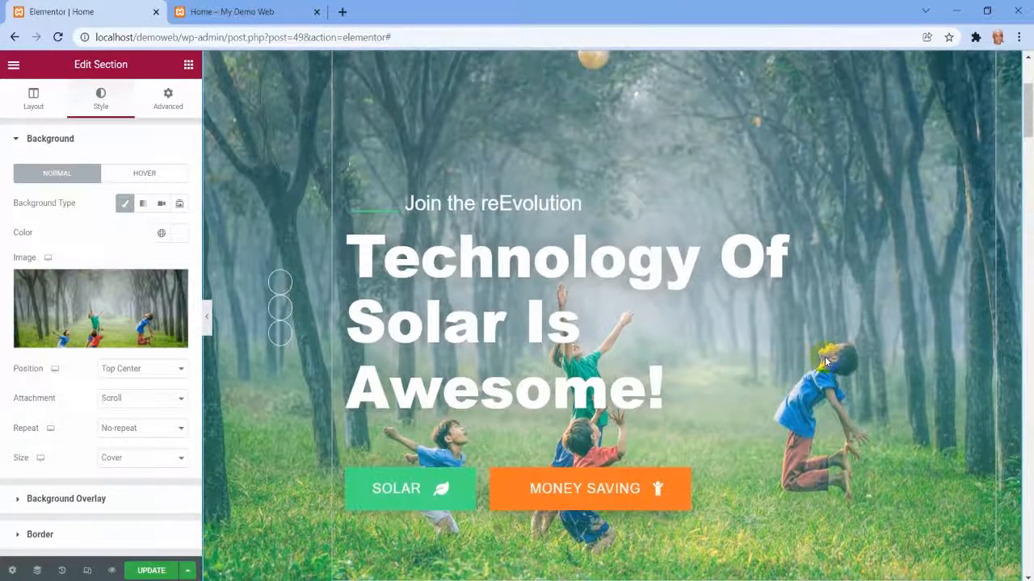
{"action": "scroll", "coordinate": [824, 356], "scroll_direction": "down", "scroll_amount": 10}
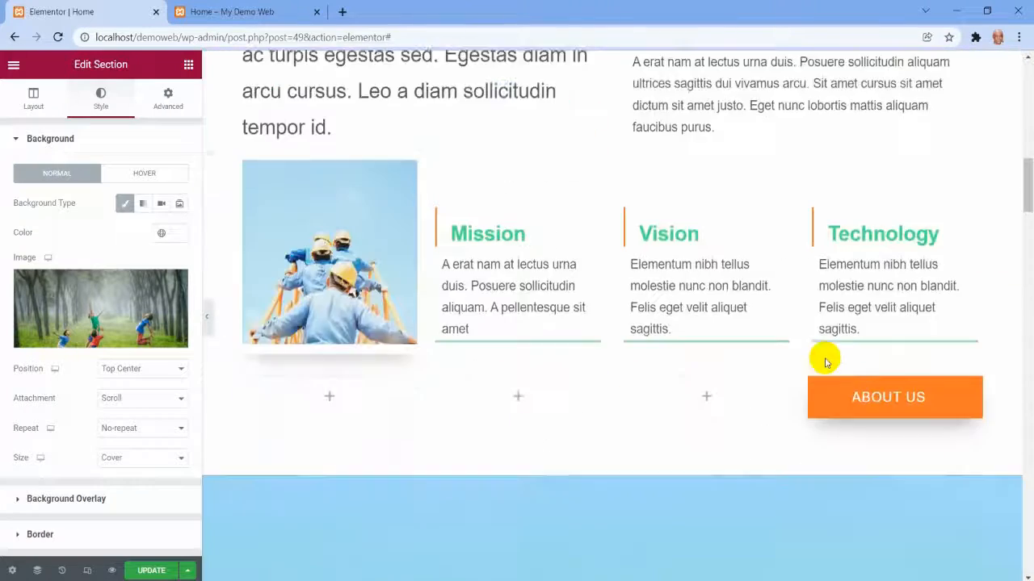
{"action": "scroll", "coordinate": [825, 362], "scroll_direction": "down", "scroll_amount": 10}
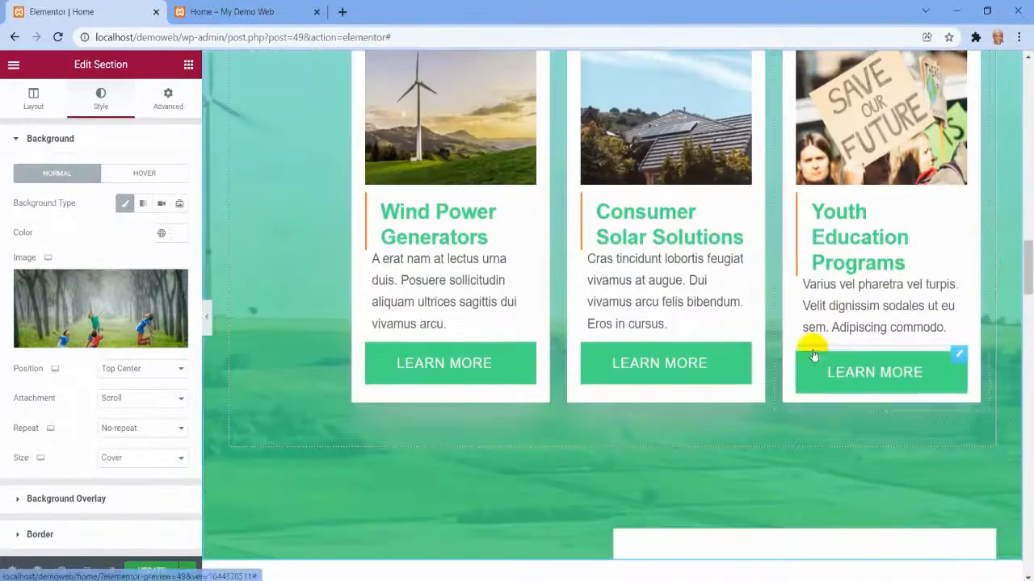
{"action": "scroll", "coordinate": [549, 235], "scroll_direction": "down", "scroll_amount": 6}
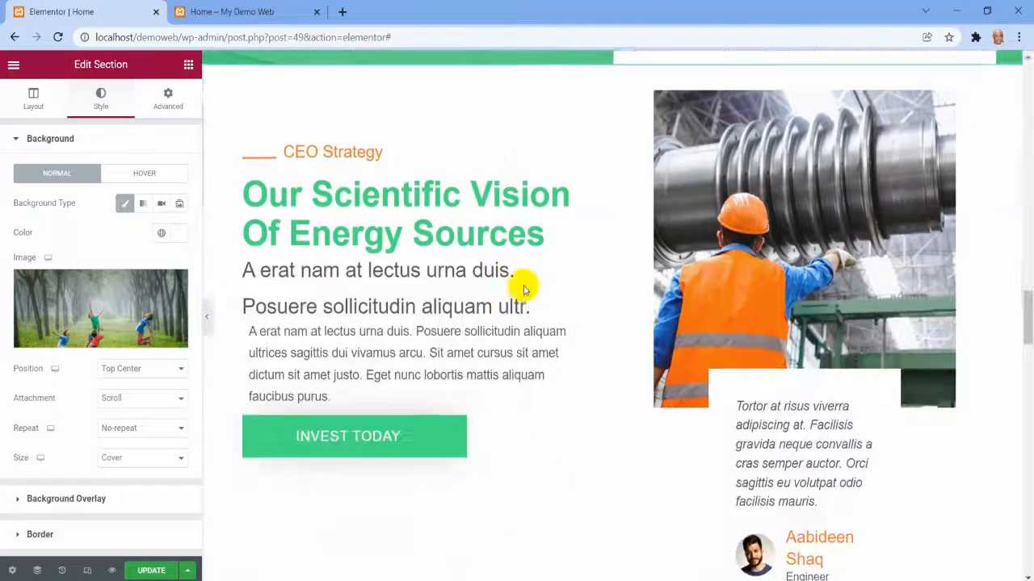
{"action": "left_click", "coordinate": [148, 571]}
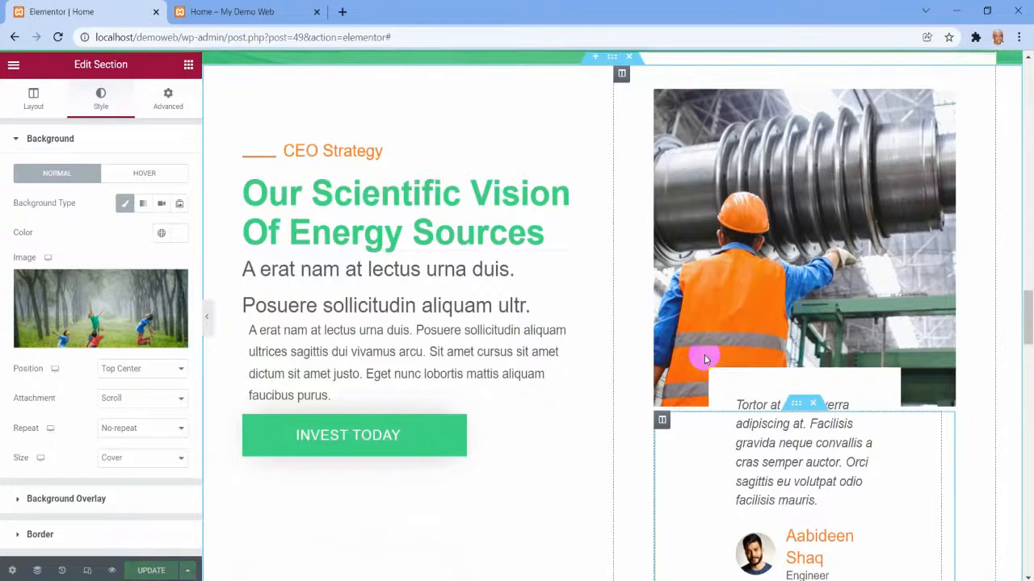
Open the Theme Builder from the Home page's editor to examine the available site parts.
{"action": "scroll", "coordinate": [704, 357], "scroll_direction": "up", "scroll_amount": 2}
{"action": "left_click", "coordinate": [15, 68]}
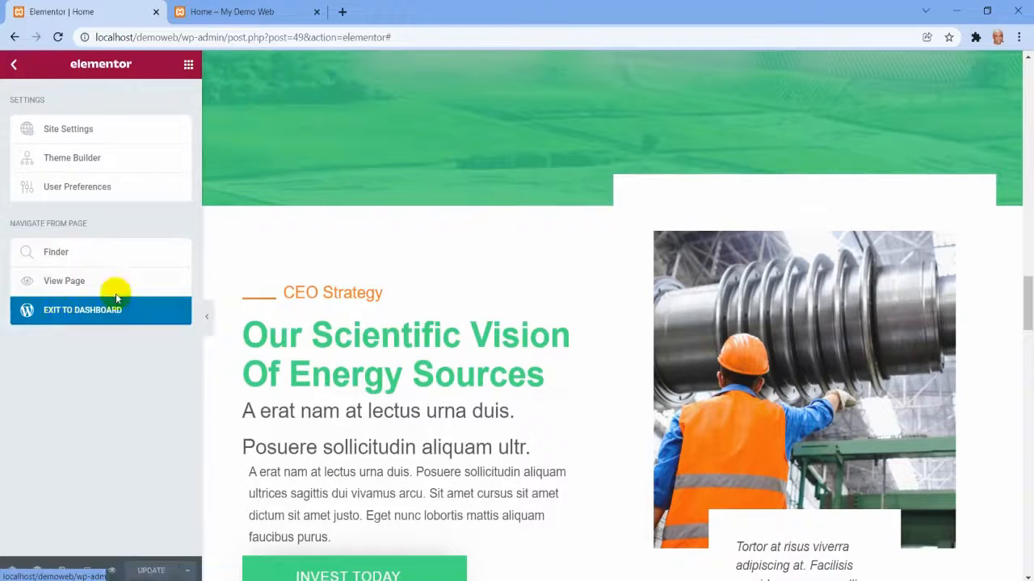
{"action": "scroll", "coordinate": [526, 239], "scroll_direction": "up", "scroll_amount": 5}
{"action": "scroll", "coordinate": [525, 239], "scroll_direction": "up", "scroll_amount": 3}
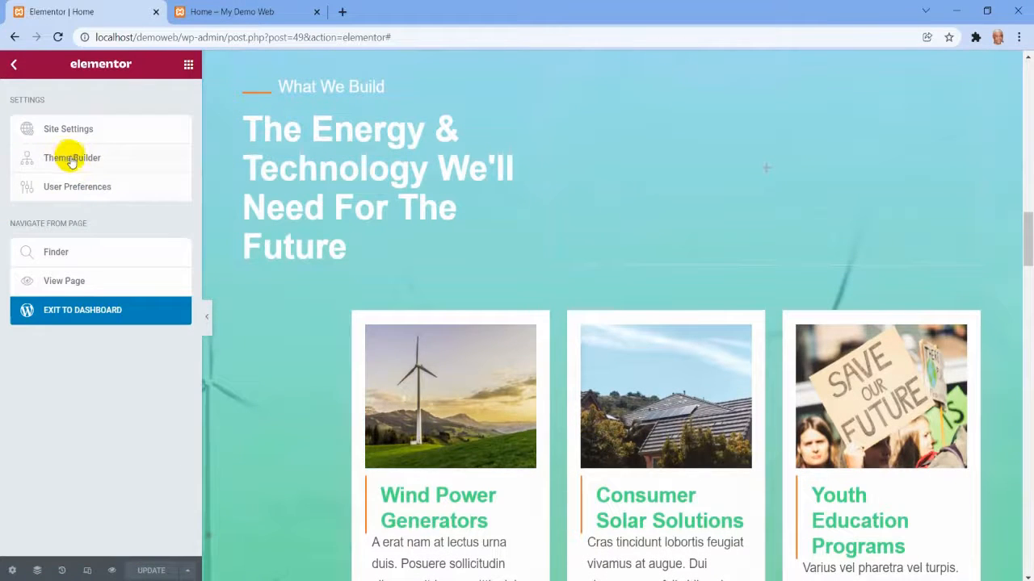
{"action": "left_click", "coordinate": [72, 159]}
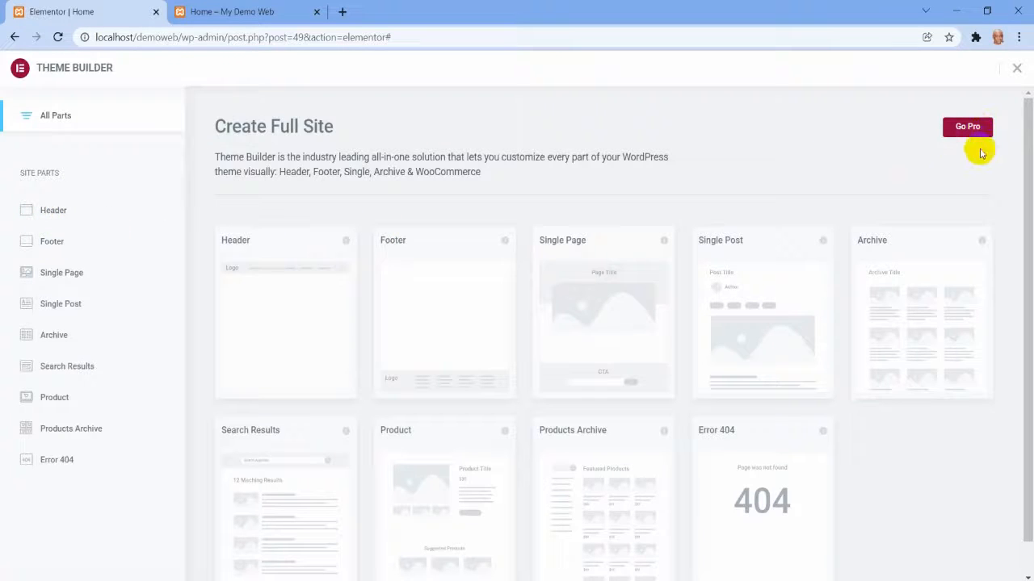
Leave the Home page's editor for the pages list and open the About Us page for editing with Elementor.
{"action": "left_click", "coordinate": [14, 37]}
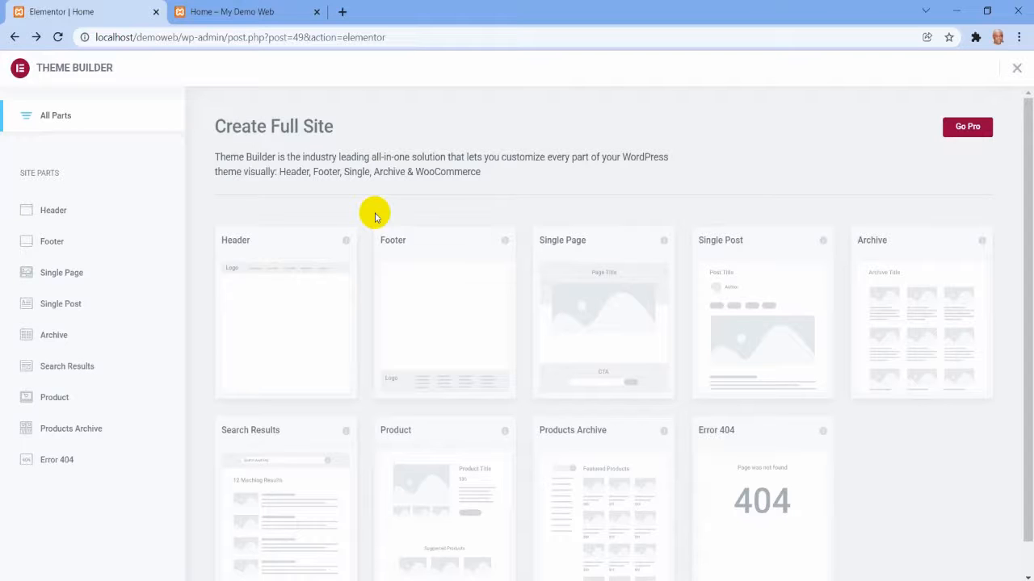
{"action": "left_click", "coordinate": [16, 38]}
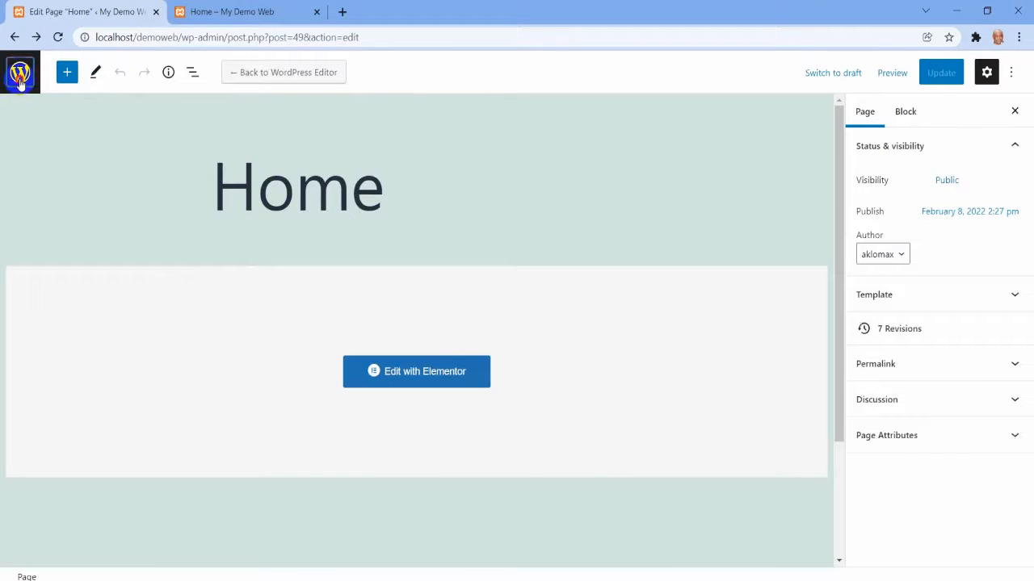
{"action": "left_click", "coordinate": [19, 79]}
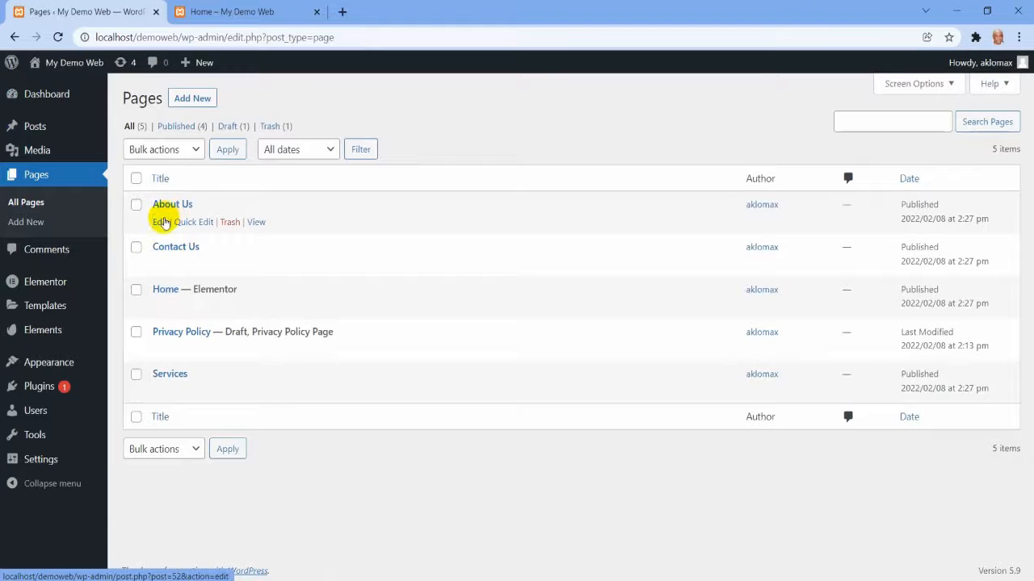
{"action": "left_click", "coordinate": [160, 222]}
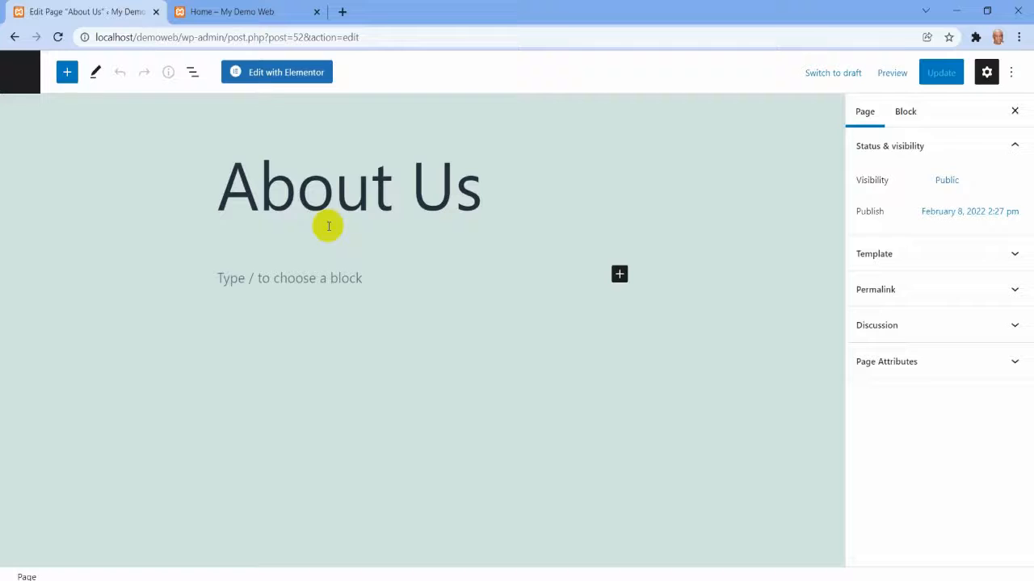
{"action": "left_click", "coordinate": [265, 73]}
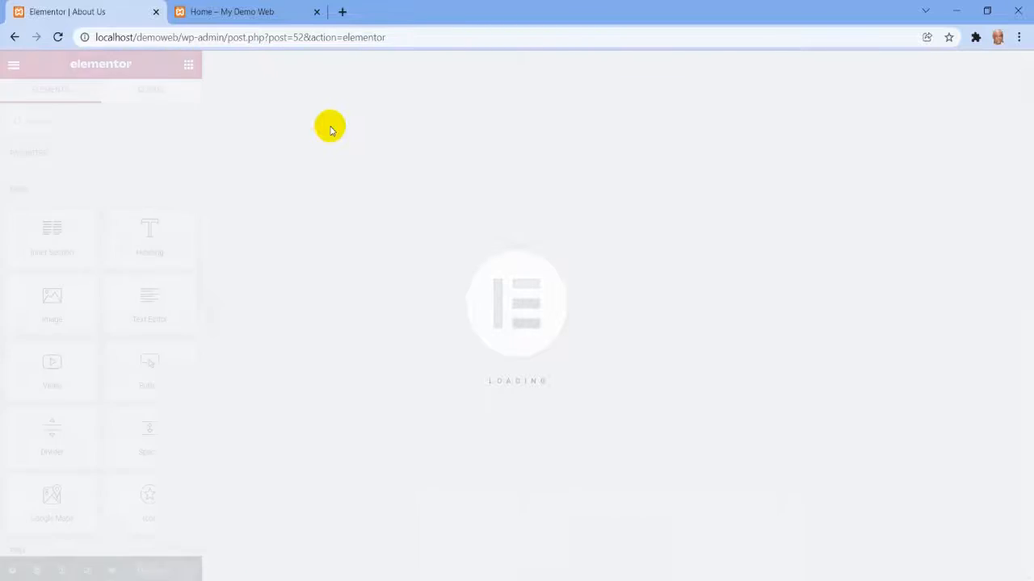
Insert the saved About Us template into the page, importing its document settings, and check the resulting layout.
{"action": "scroll", "coordinate": [565, 372], "scroll_direction": "down", "scroll_amount": 2}
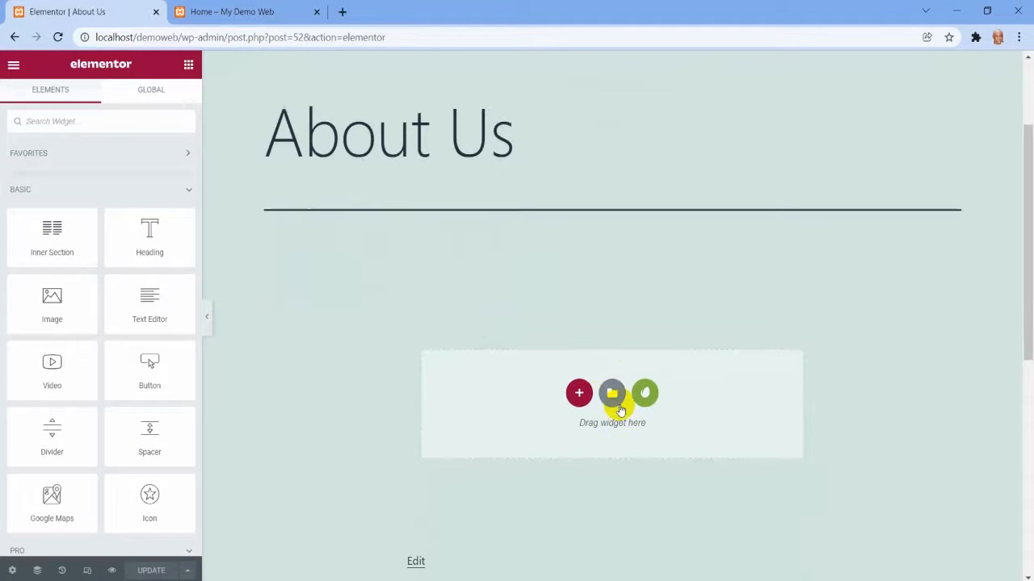
{"action": "left_click", "coordinate": [612, 394]}
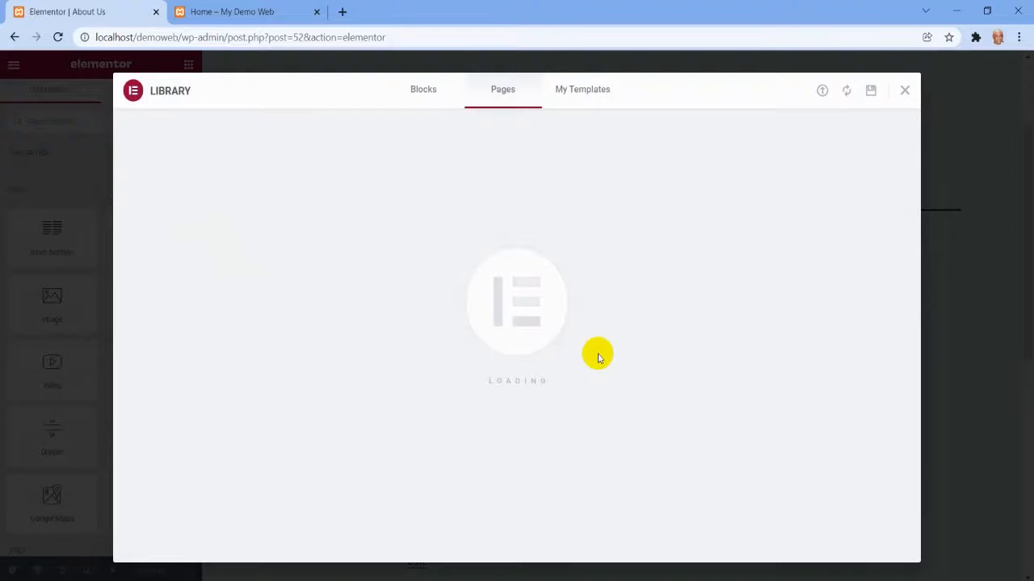
{"action": "left_click", "coordinate": [595, 94]}
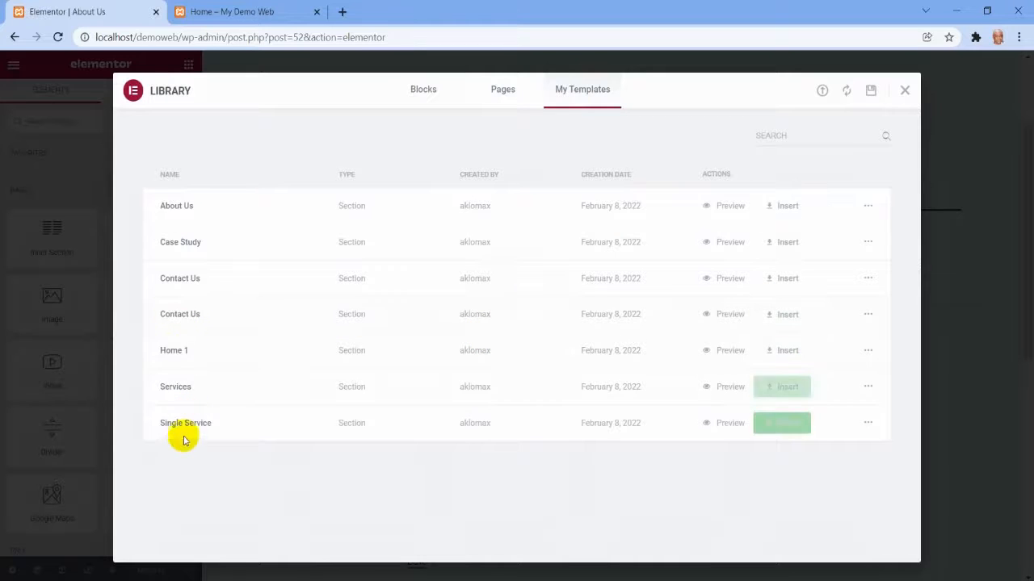
{"action": "left_click", "coordinate": [796, 207]}
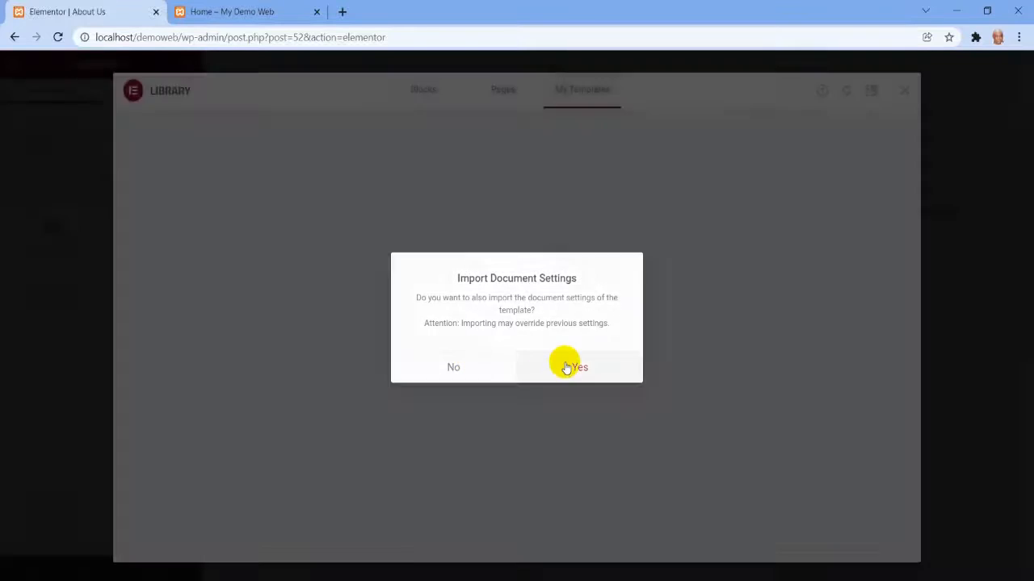
{"action": "left_click", "coordinate": [565, 364]}
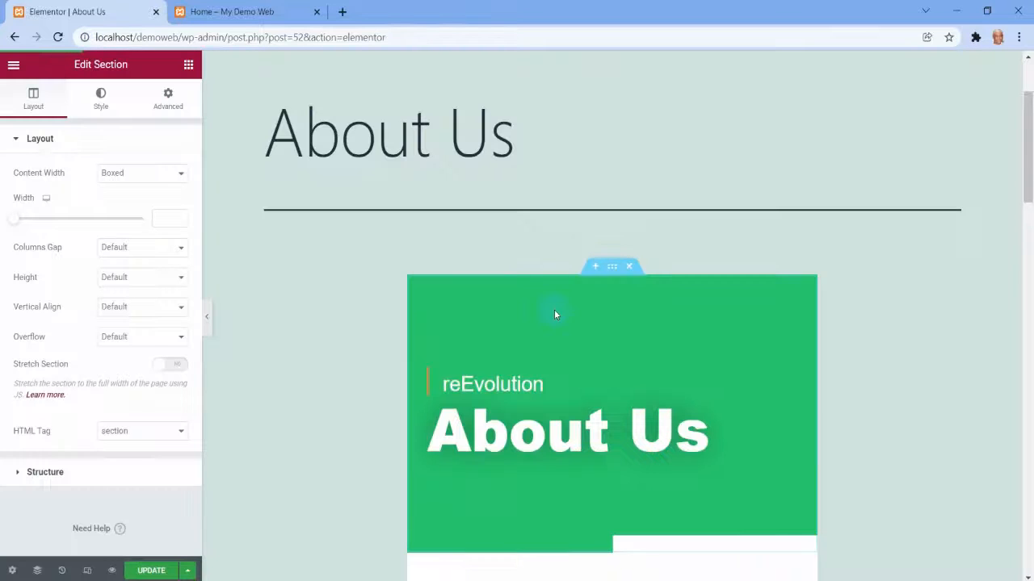
{"action": "scroll", "coordinate": [762, 277], "scroll_direction": "down", "scroll_amount": 4}
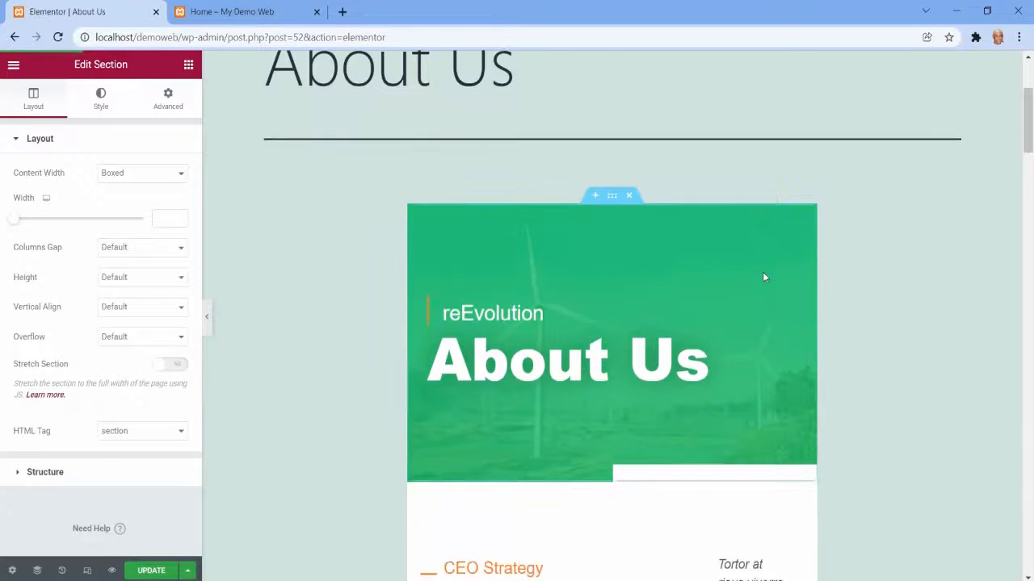
{"action": "scroll", "coordinate": [492, 445], "scroll_direction": "down", "scroll_amount": 5}
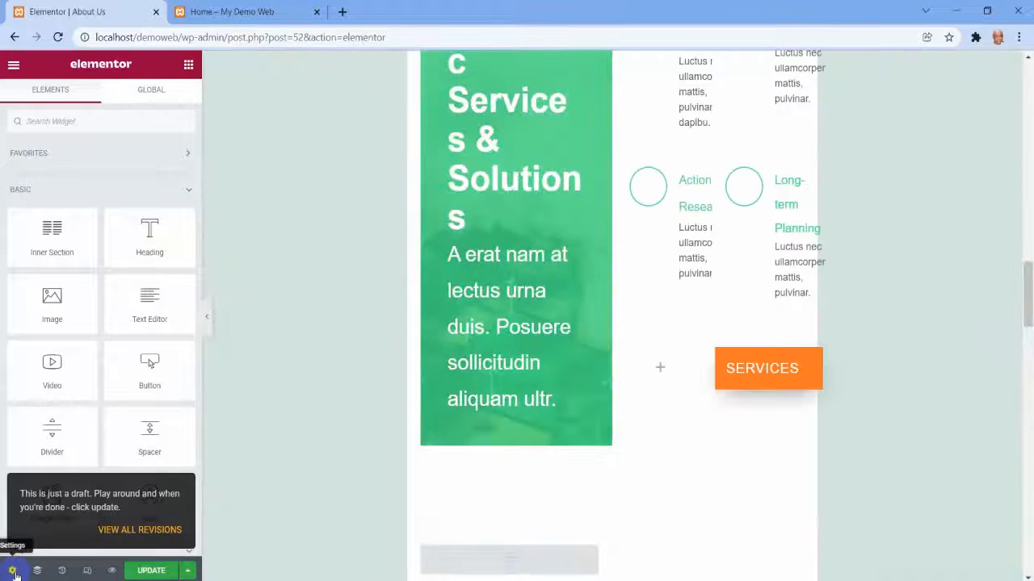
Set the About Us page's layout to Elementor Full Width in its page settings and update the page.
{"action": "left_click", "coordinate": [13, 573]}
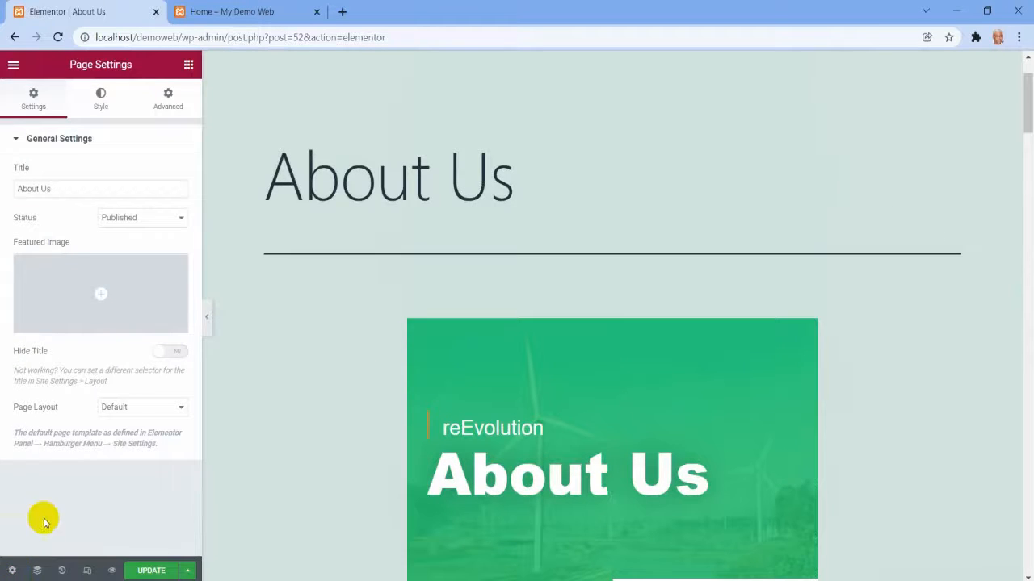
{"action": "left_click", "coordinate": [174, 408]}
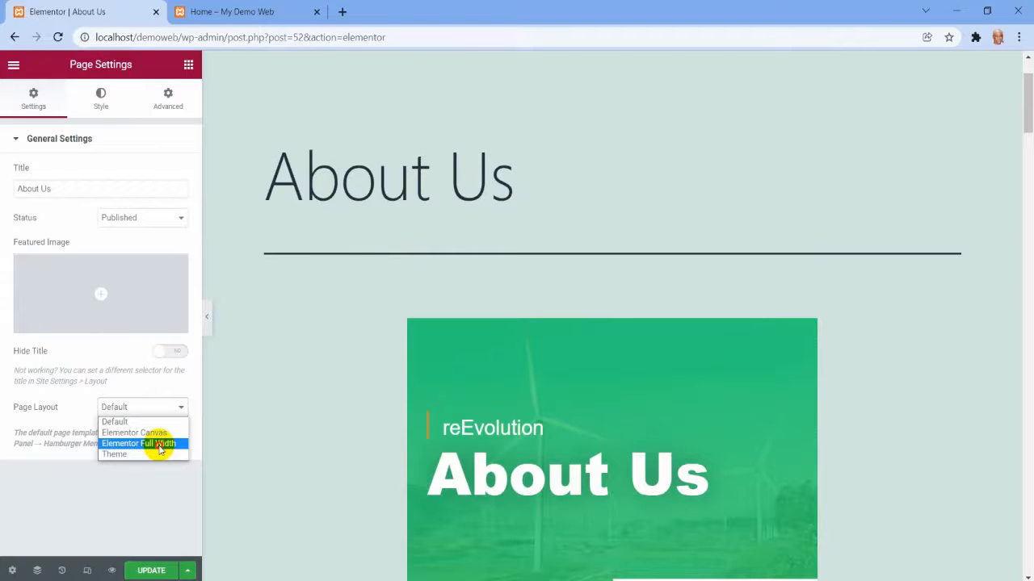
{"action": "left_click", "coordinate": [161, 446]}
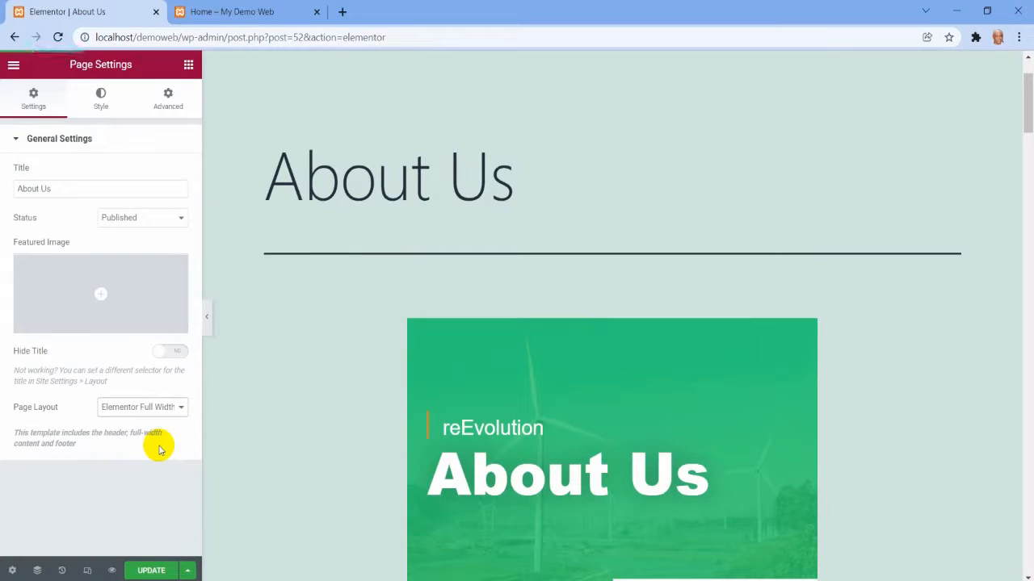
{"action": "left_click", "coordinate": [151, 571]}
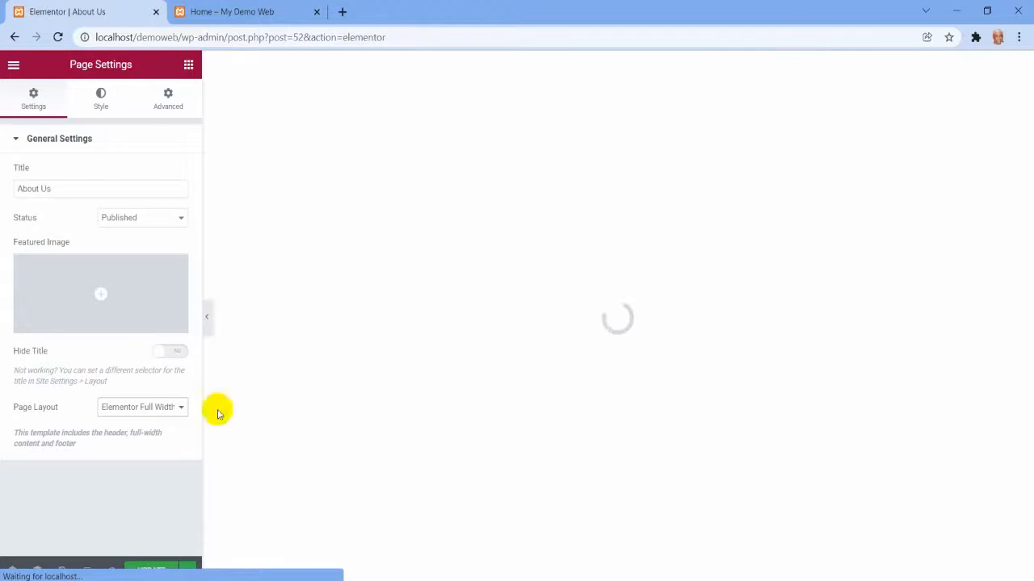
Check the full-width layout through all About Us sections and publish the page update.
{"action": "scroll", "coordinate": [681, 391], "scroll_direction": "down", "scroll_amount": 10}
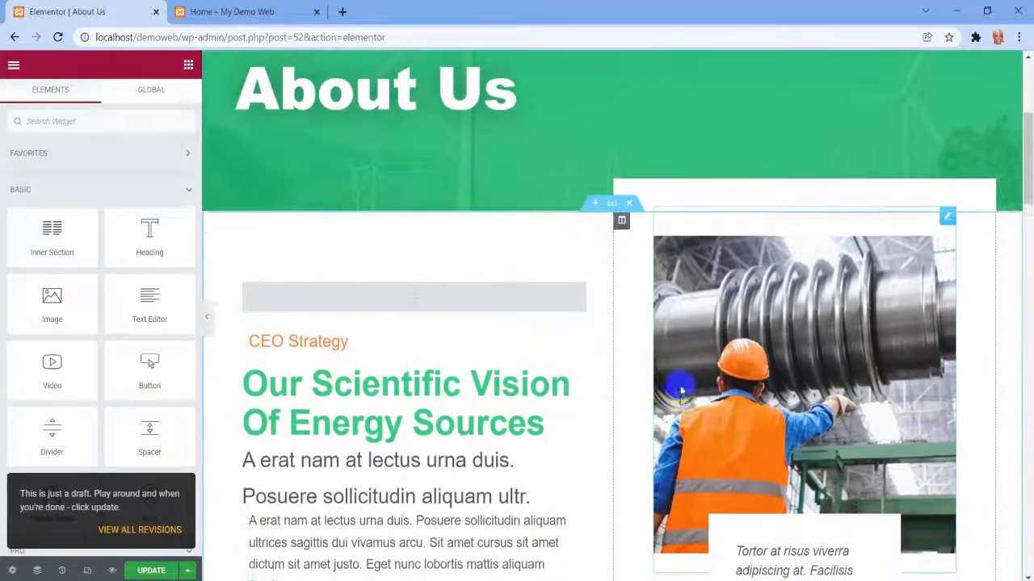
{"action": "scroll", "coordinate": [681, 391], "scroll_direction": "up", "scroll_amount": 10}
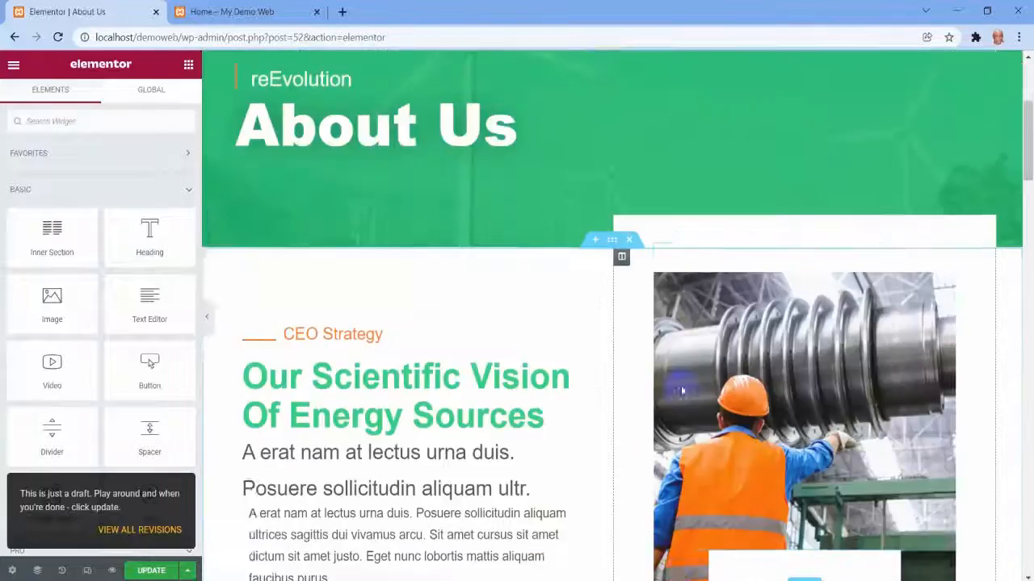
{"action": "scroll", "coordinate": [681, 391], "scroll_direction": "down", "scroll_amount": 10}
{"action": "scroll", "coordinate": [680, 393], "scroll_direction": "down", "scroll_amount": 15}
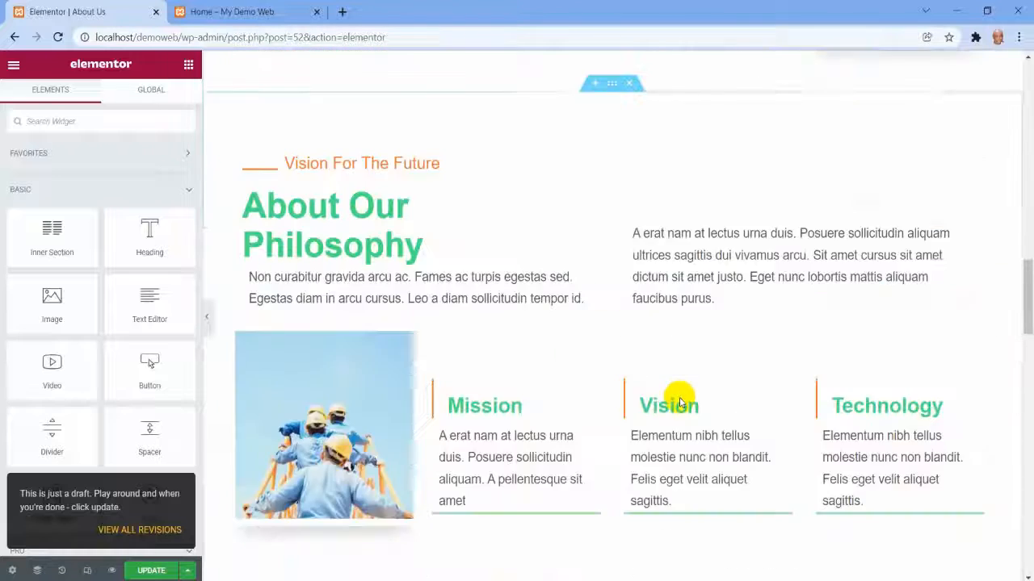
{"action": "scroll", "coordinate": [269, 537], "scroll_direction": "down", "scroll_amount": 3}
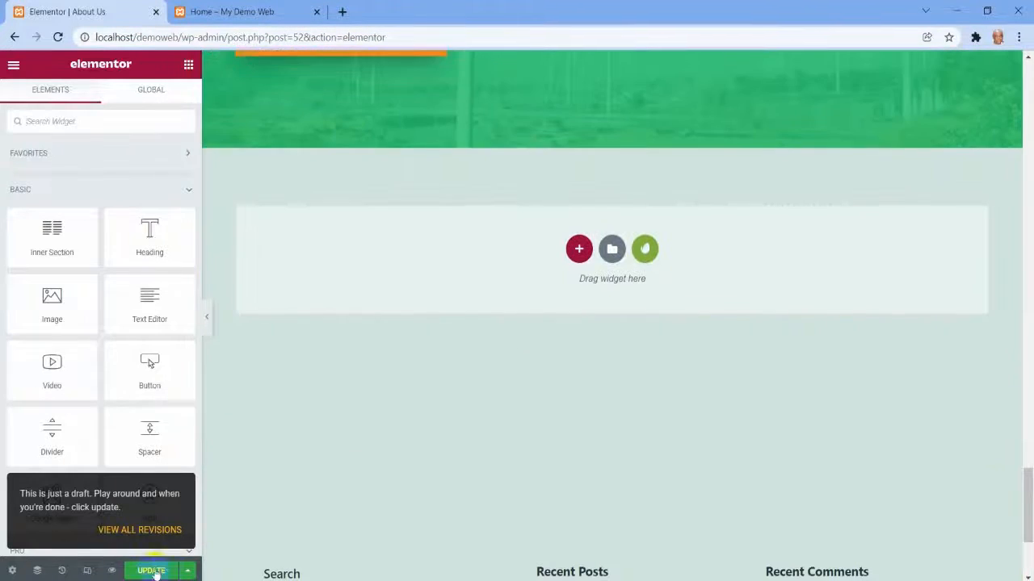
{"action": "left_click", "coordinate": [145, 572]}
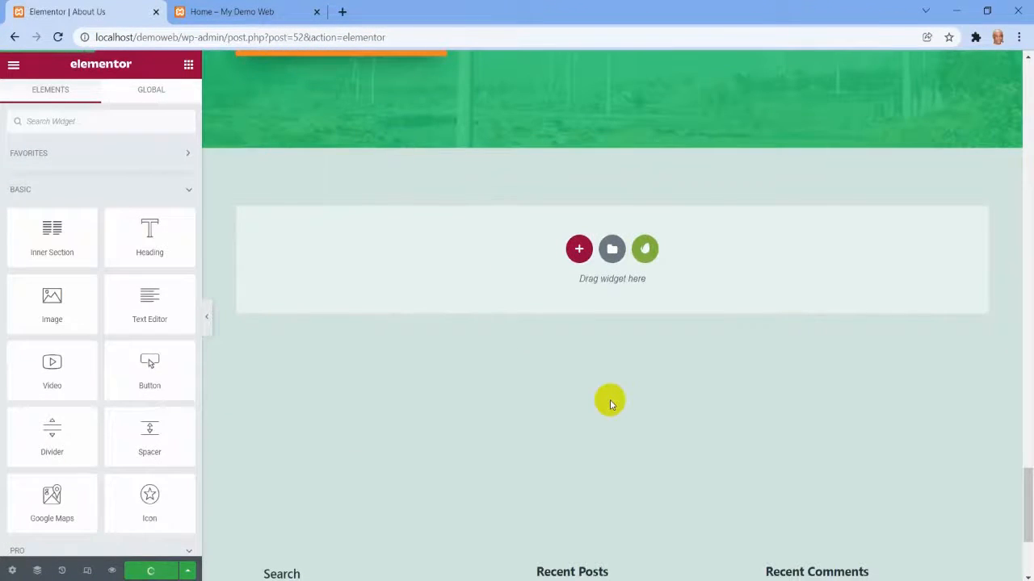
Change the small heading above the banner's About Us title to "Re-Evolution".
{"action": "scroll", "coordinate": [609, 400], "scroll_direction": "up", "scroll_amount": 10}
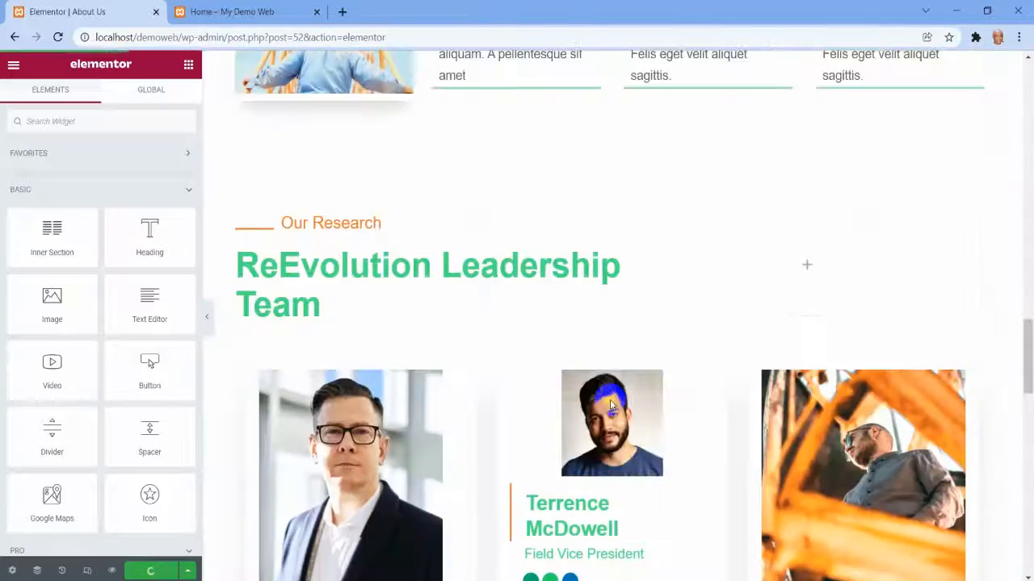
{"action": "scroll", "coordinate": [610, 400], "scroll_direction": "up", "scroll_amount": 15}
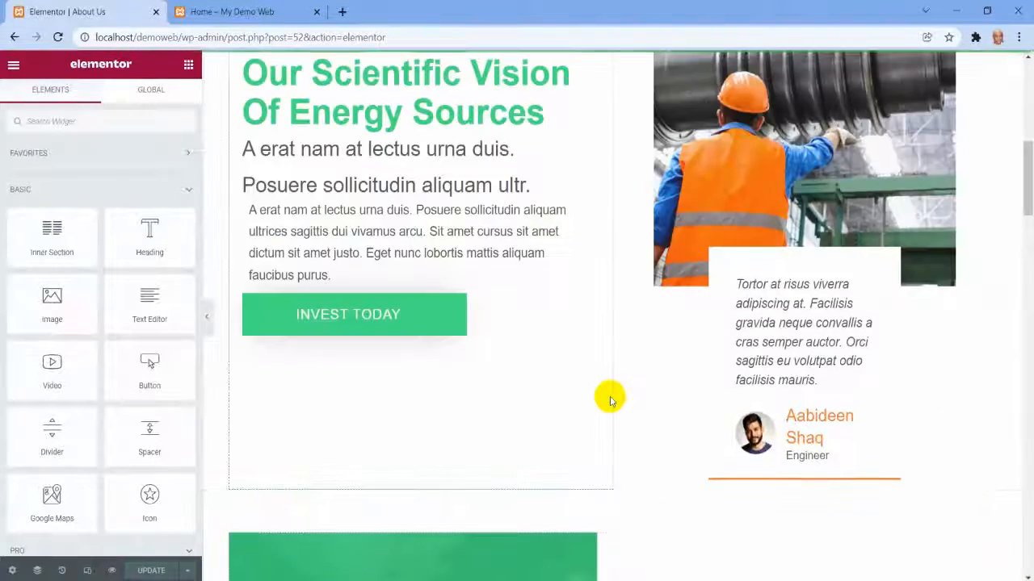
{"action": "scroll", "coordinate": [609, 400], "scroll_direction": "up", "scroll_amount": 10}
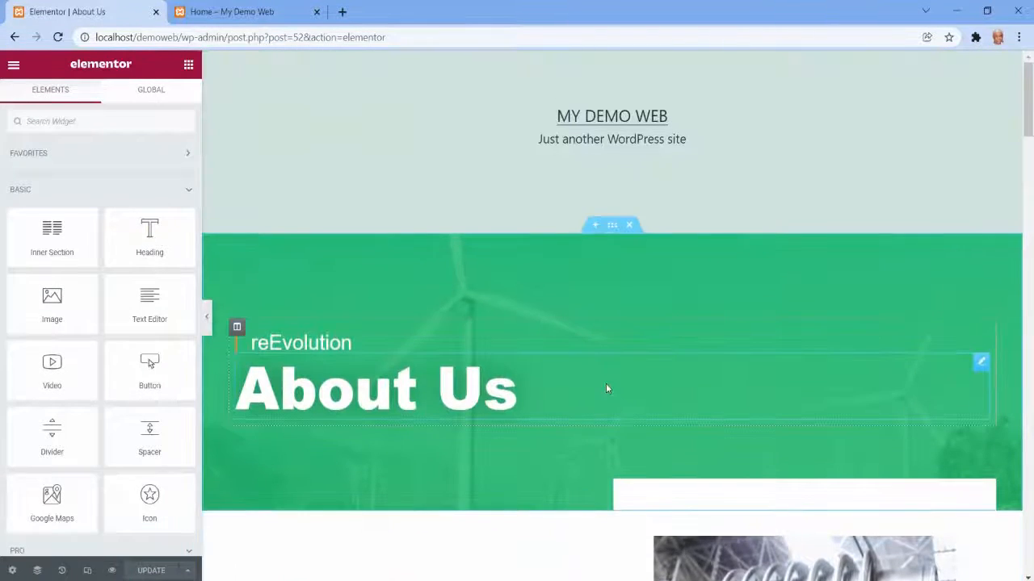
{"action": "scroll", "coordinate": [606, 383], "scroll_direction": "down", "scroll_amount": 3}
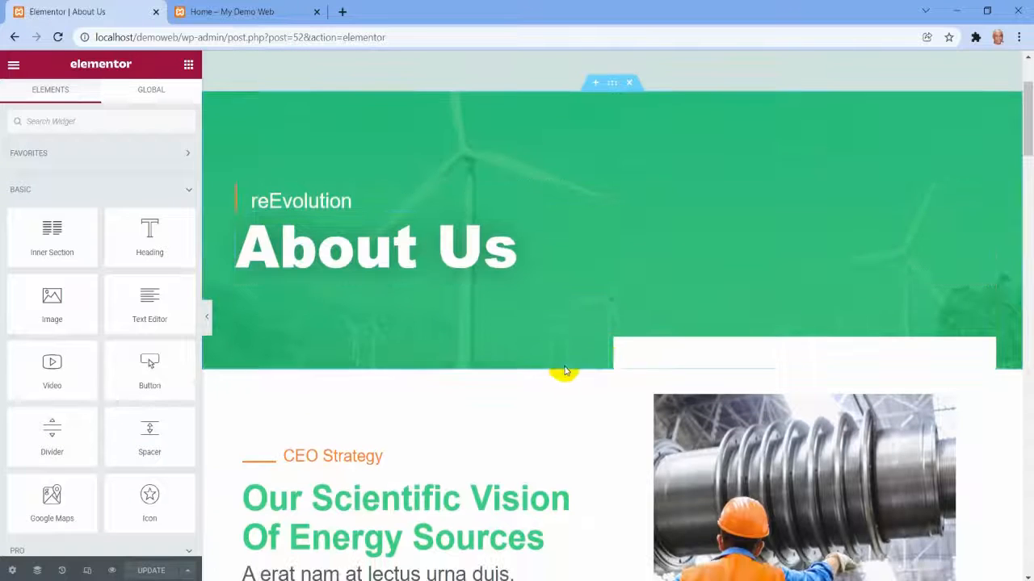
{"action": "scroll", "coordinate": [434, 315], "scroll_direction": "down", "scroll_amount": 5}
{"action": "scroll", "coordinate": [433, 315], "scroll_direction": "up", "scroll_amount": 5}
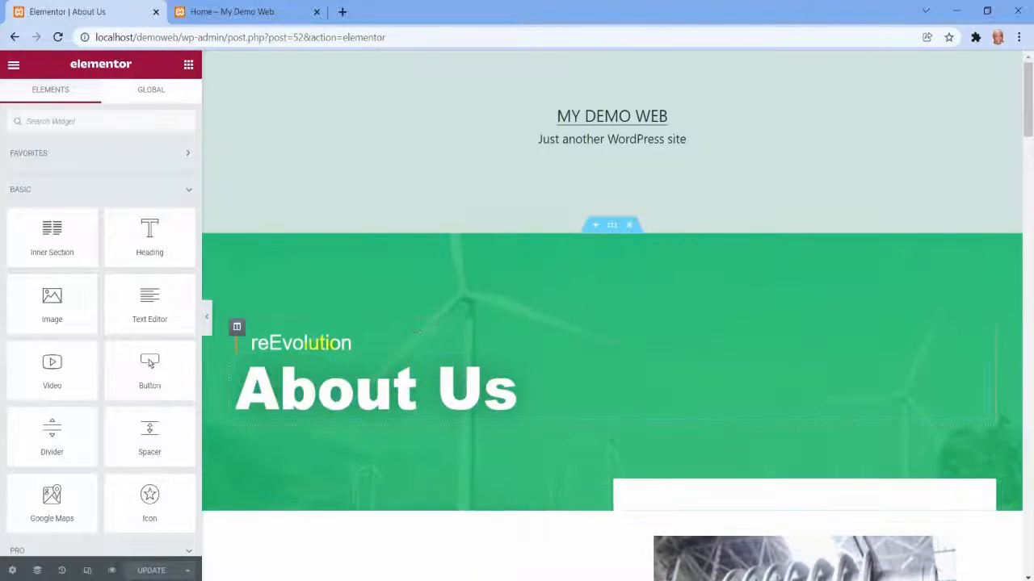
{"action": "left_click", "coordinate": [258, 343]}
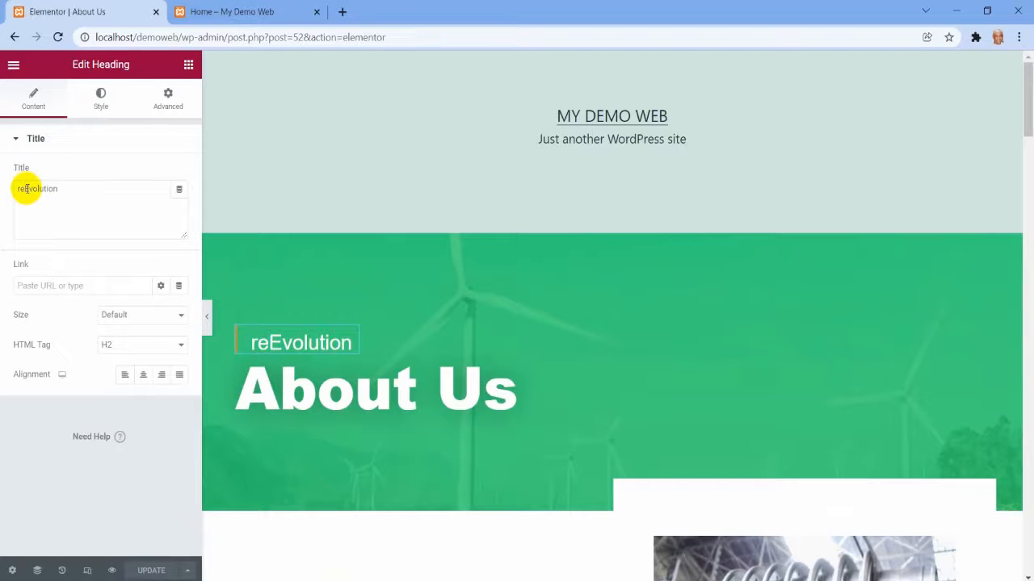
{"action": "key", "text": "BackSpace"}
{"action": "key", "text": "BackSpace"}
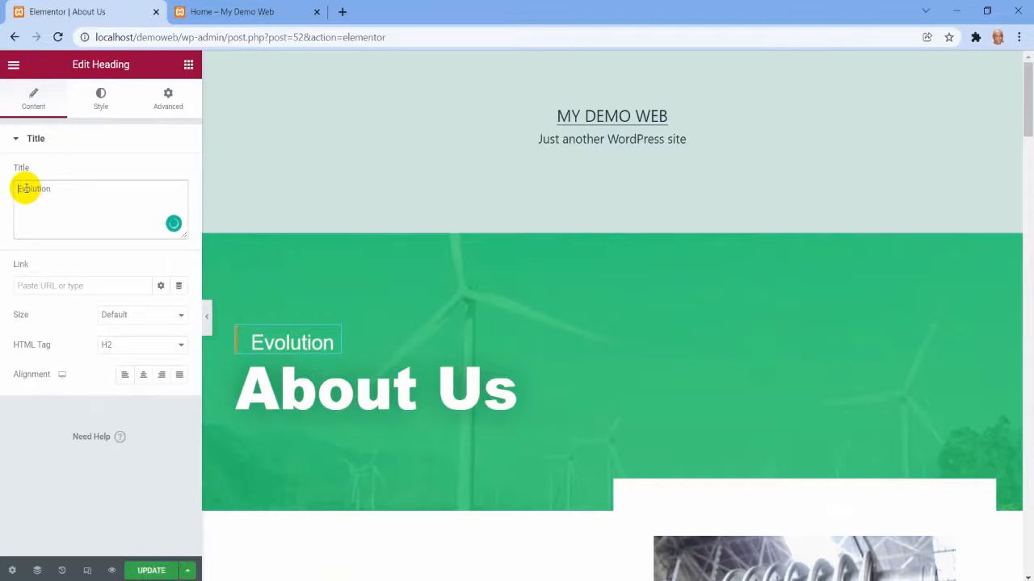
{"action": "type", "text": "Re"}
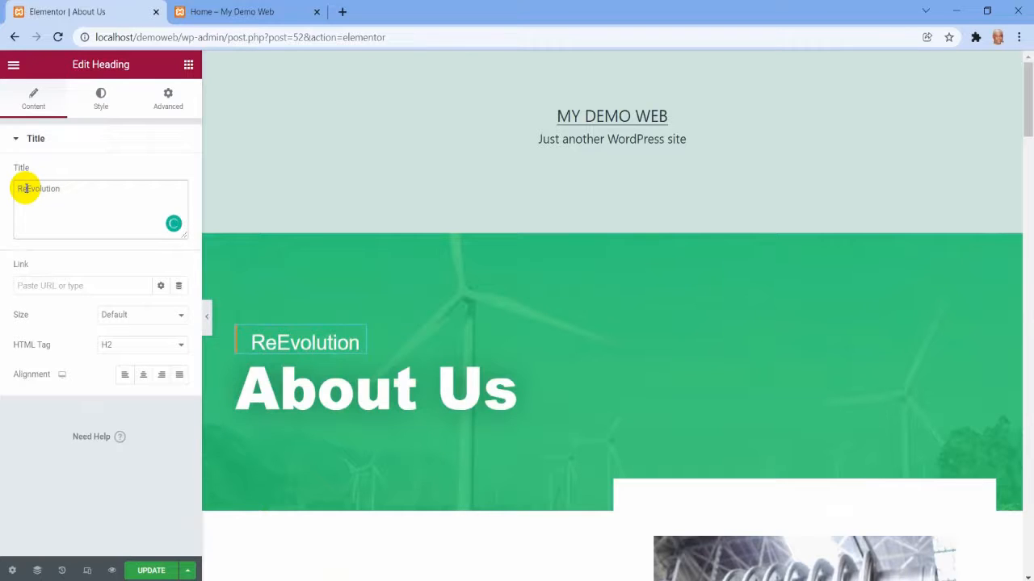
{"action": "type", "text": "-"}
Publish the banner heading change and look over the services, philosophy and leadership team sections.
{"action": "scroll", "coordinate": [383, 194], "scroll_direction": "down", "scroll_amount": 5}
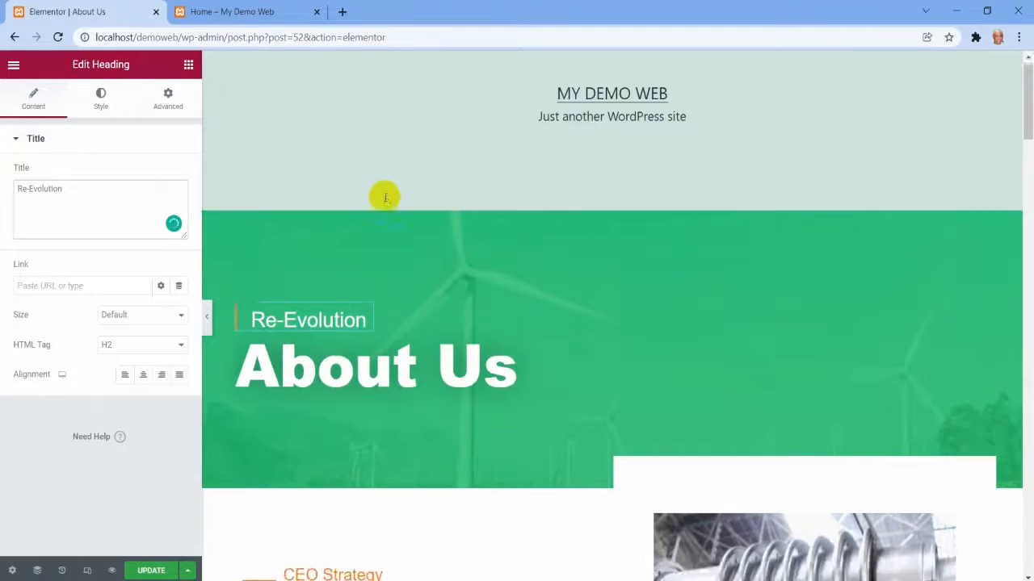
{"action": "scroll", "coordinate": [564, 303], "scroll_direction": "down", "scroll_amount": 7}
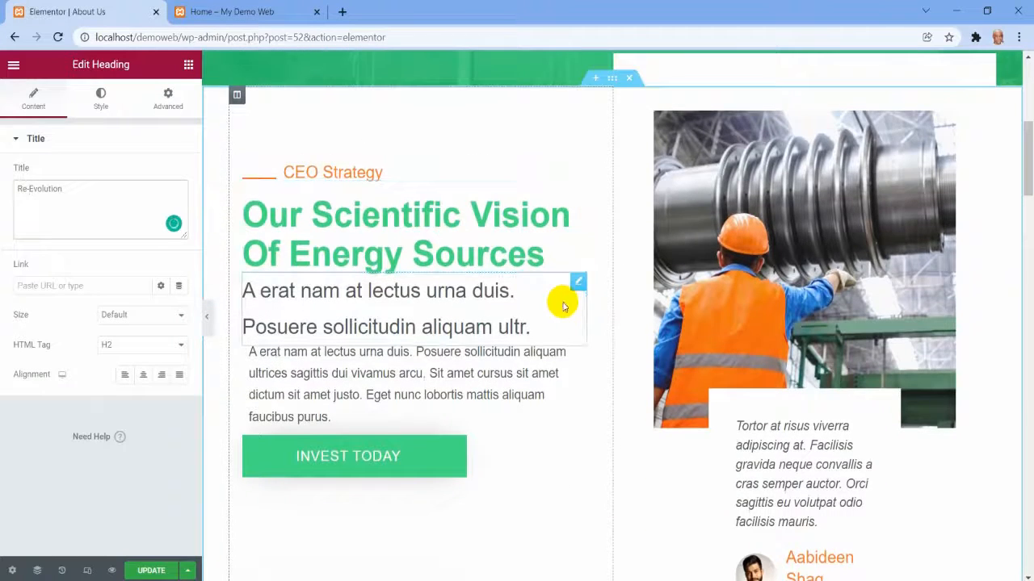
{"action": "scroll", "coordinate": [563, 308], "scroll_direction": "down", "scroll_amount": 6}
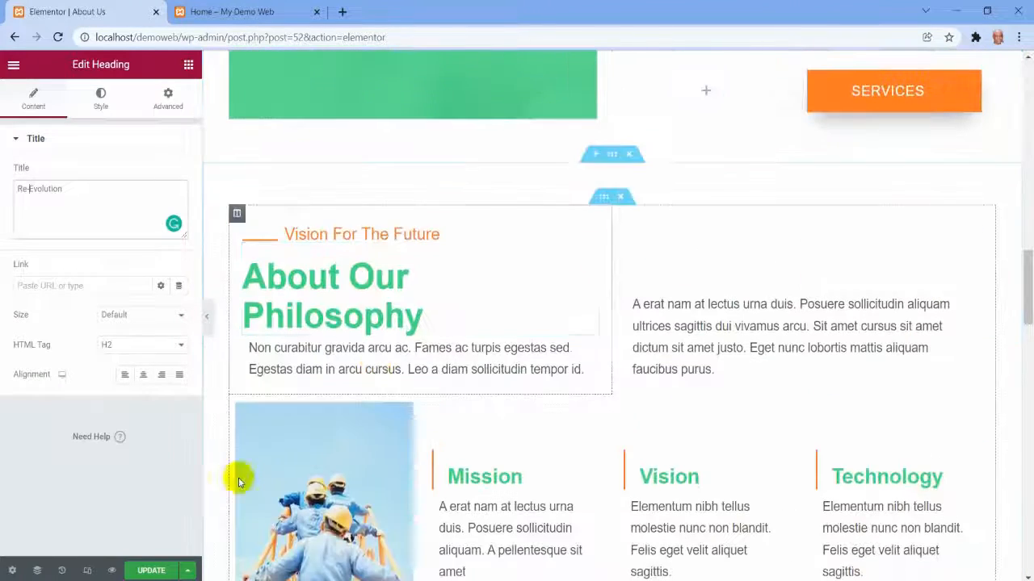
{"action": "scroll", "coordinate": [232, 282], "scroll_direction": "up", "scroll_amount": 6}
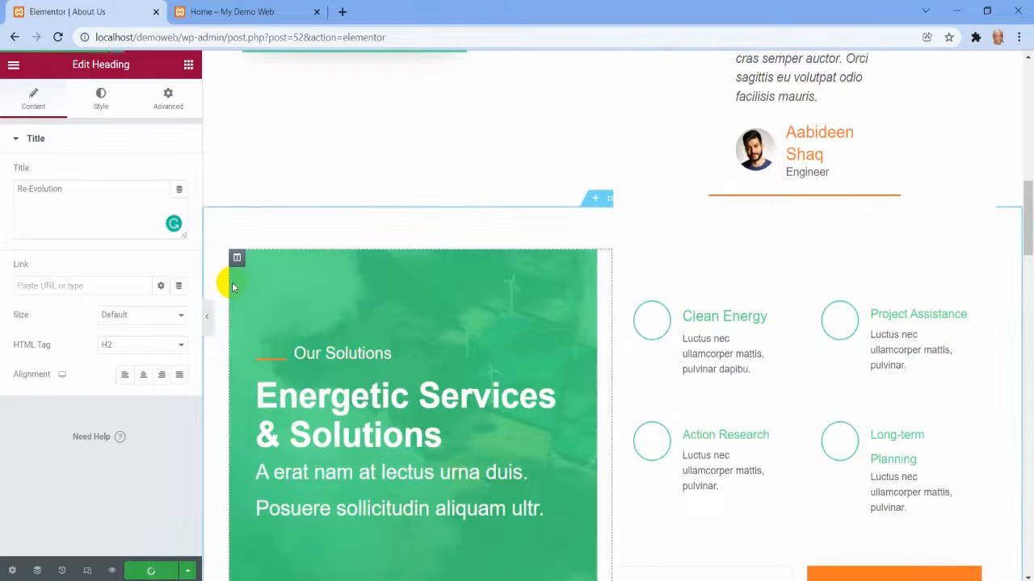
{"action": "scroll", "coordinate": [438, 219], "scroll_direction": "down", "scroll_amount": 6}
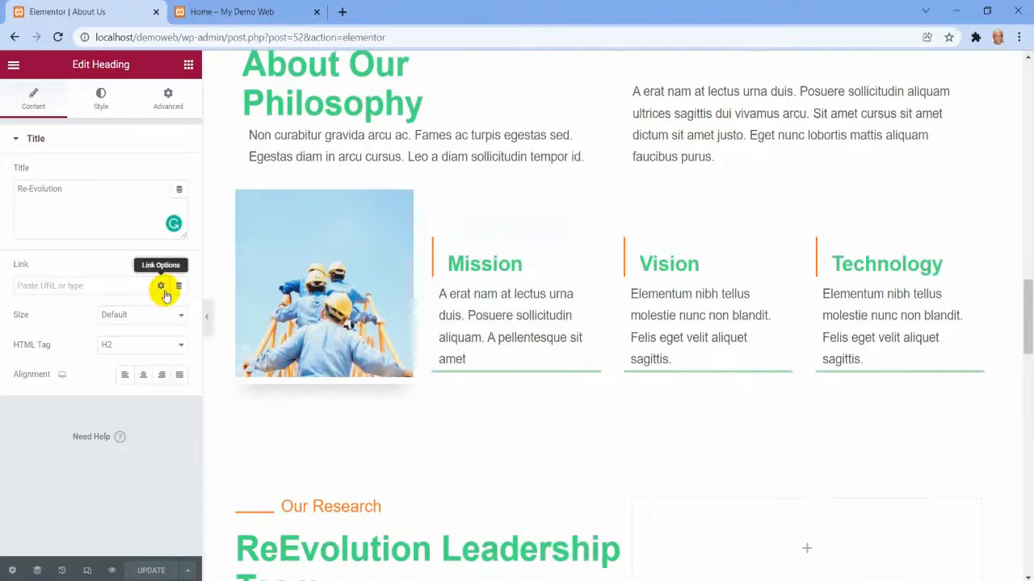
{"action": "scroll", "coordinate": [595, 312], "scroll_direction": "down", "scroll_amount": 6}
{"action": "scroll", "coordinate": [611, 318], "scroll_direction": "down", "scroll_amount": 3}
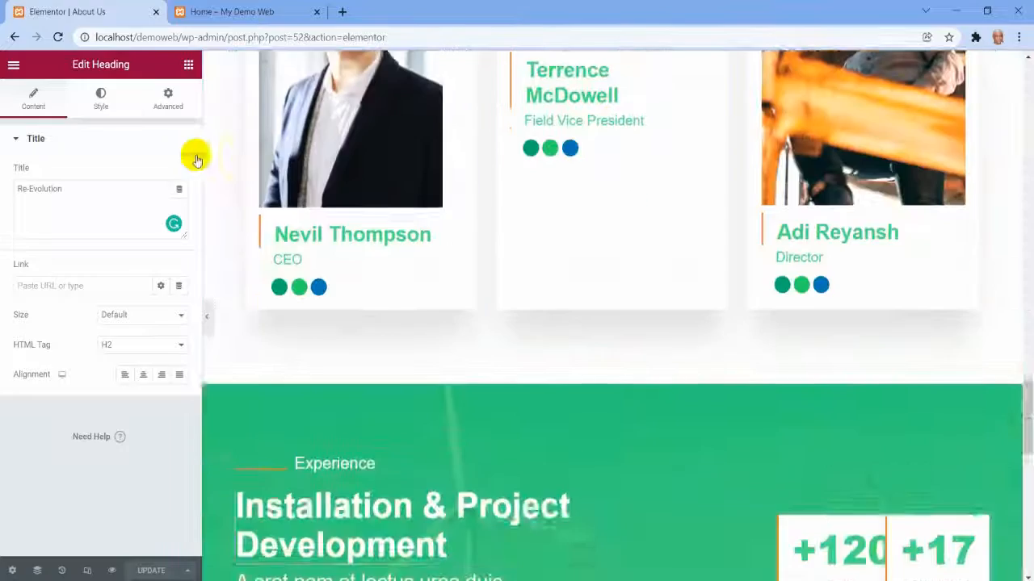
Open the published About Us page in a new browser tab and review the page's sections in the editor.
{"action": "left_click", "coordinate": [14, 64]}
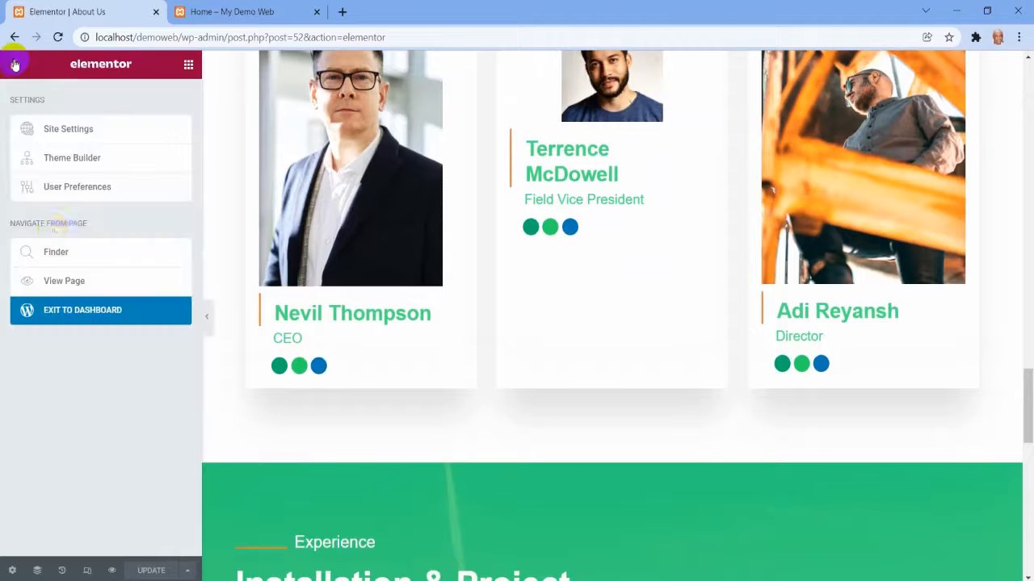
{"action": "right_click", "coordinate": [70, 283]}
{"action": "left_click", "coordinate": [105, 290]}
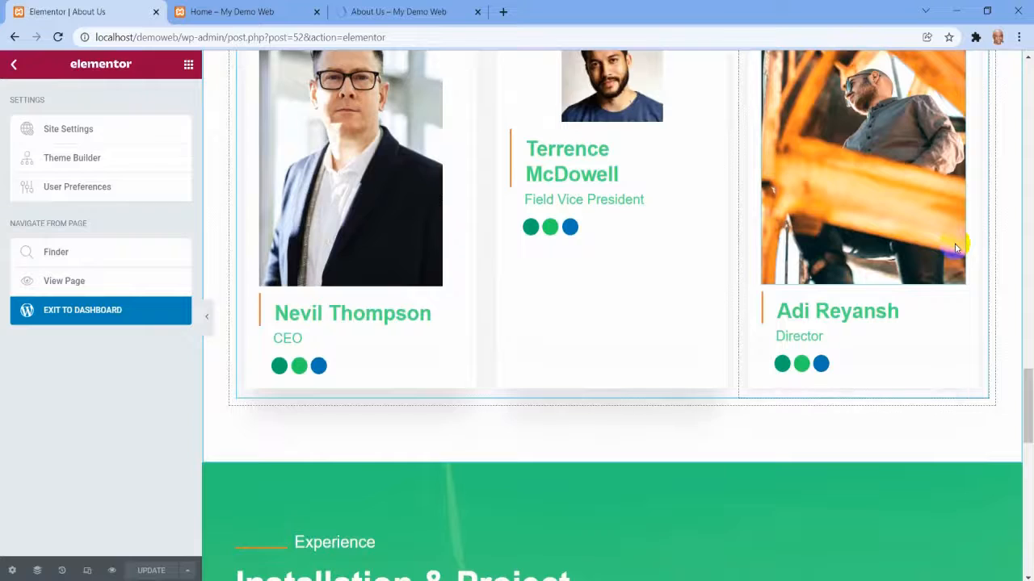
{"action": "scroll", "coordinate": [981, 219], "scroll_direction": "up", "scroll_amount": 8}
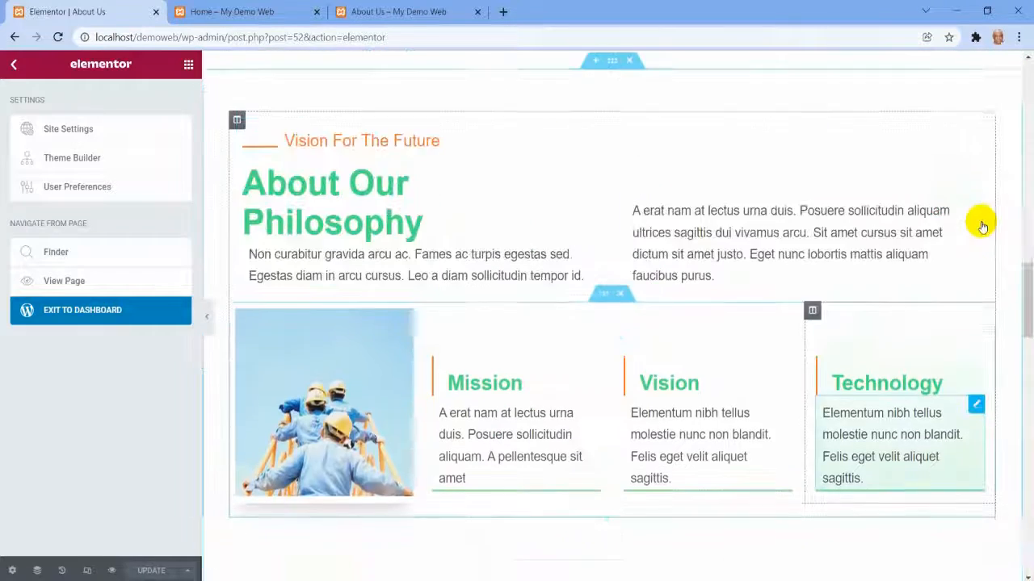
{"action": "scroll", "coordinate": [612, 272], "scroll_direction": "up", "scroll_amount": 10}
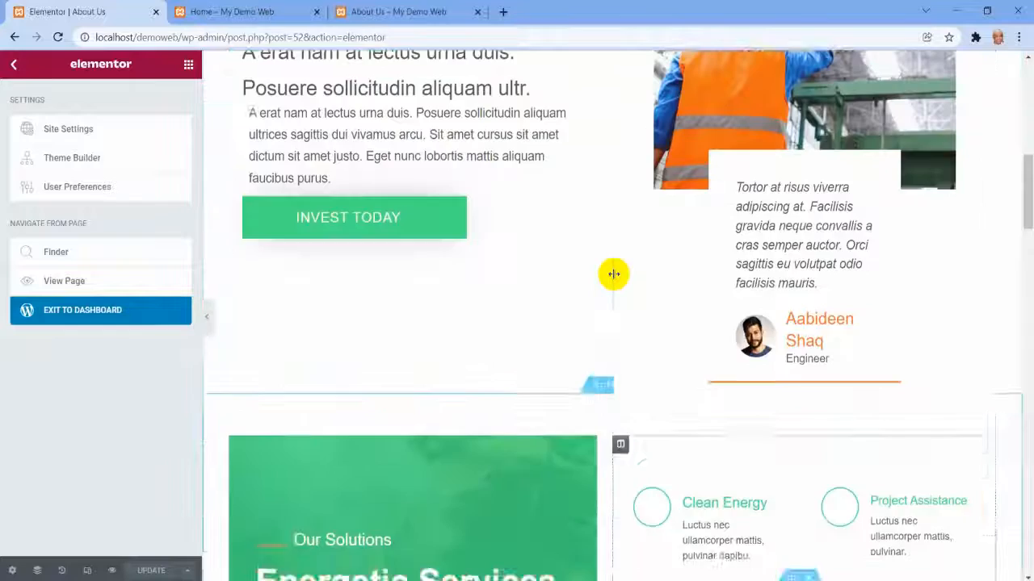
{"action": "scroll", "coordinate": [614, 274], "scroll_direction": "up", "scroll_amount": 5}
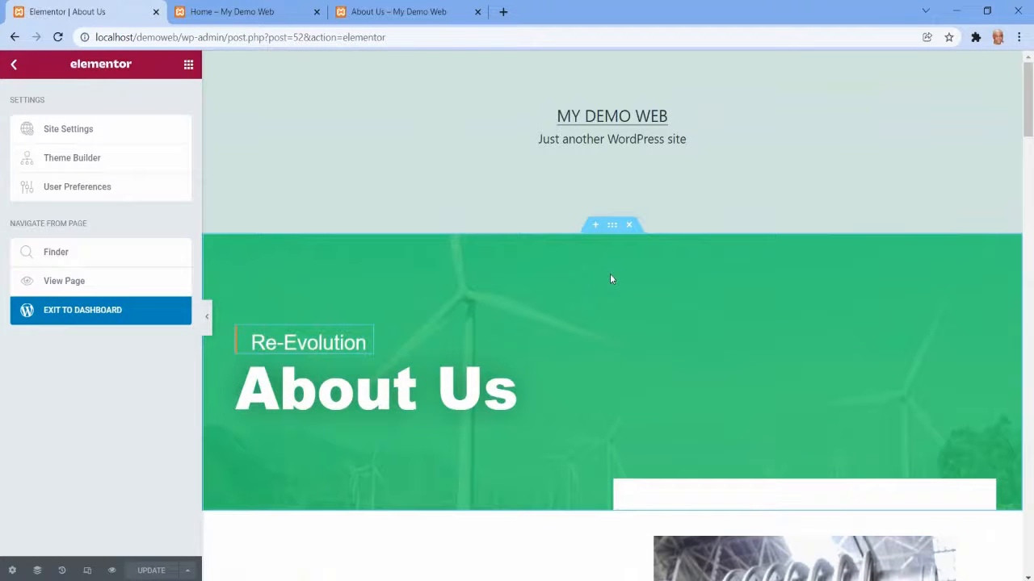
{"action": "scroll", "coordinate": [872, 269], "scroll_direction": "down", "scroll_amount": 2}
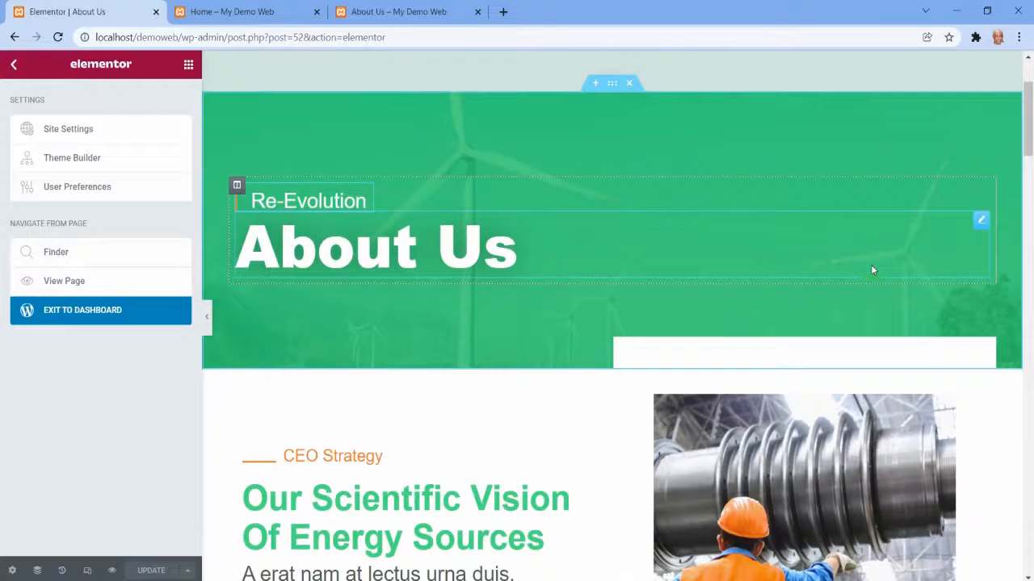
{"action": "scroll", "coordinate": [870, 270], "scroll_direction": "down", "scroll_amount": 10}
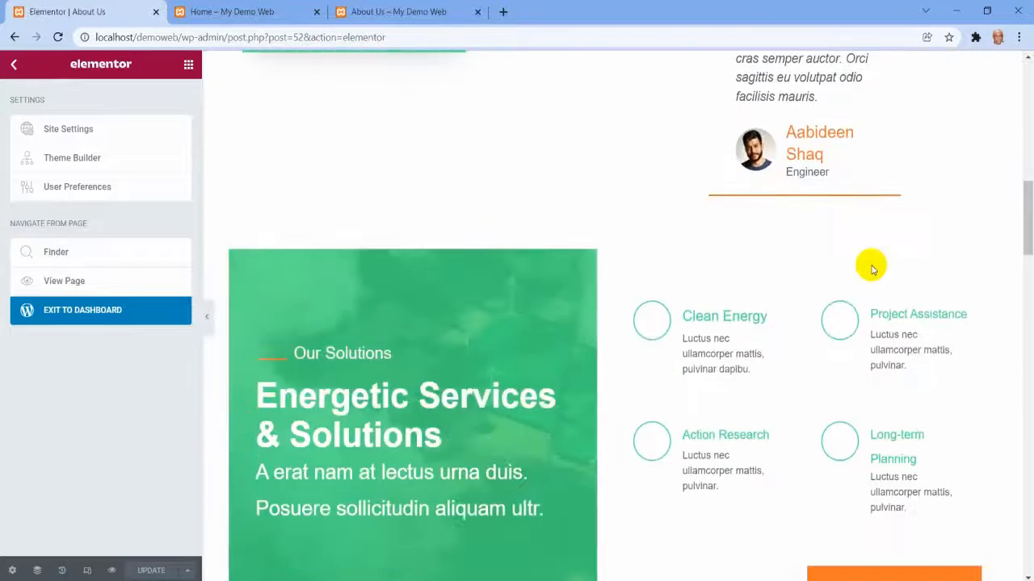
{"action": "scroll", "coordinate": [872, 270], "scroll_direction": "down", "scroll_amount": 11}
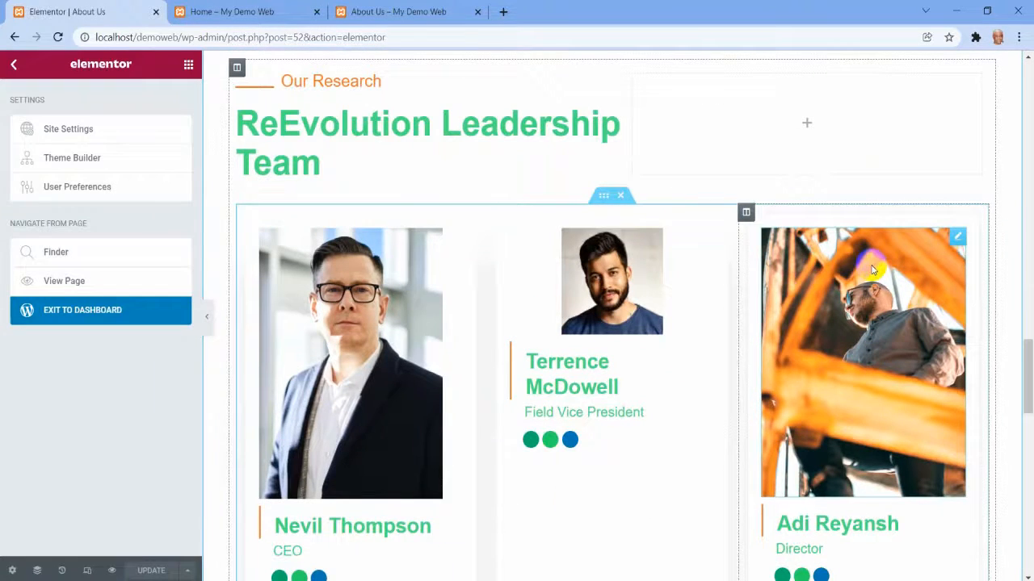
Switch to the published About Us page and examine its layout from the banner down to the leadership team.
{"action": "left_click", "coordinate": [385, 10]}
{"action": "scroll", "coordinate": [651, 230], "scroll_direction": "down", "scroll_amount": 15}
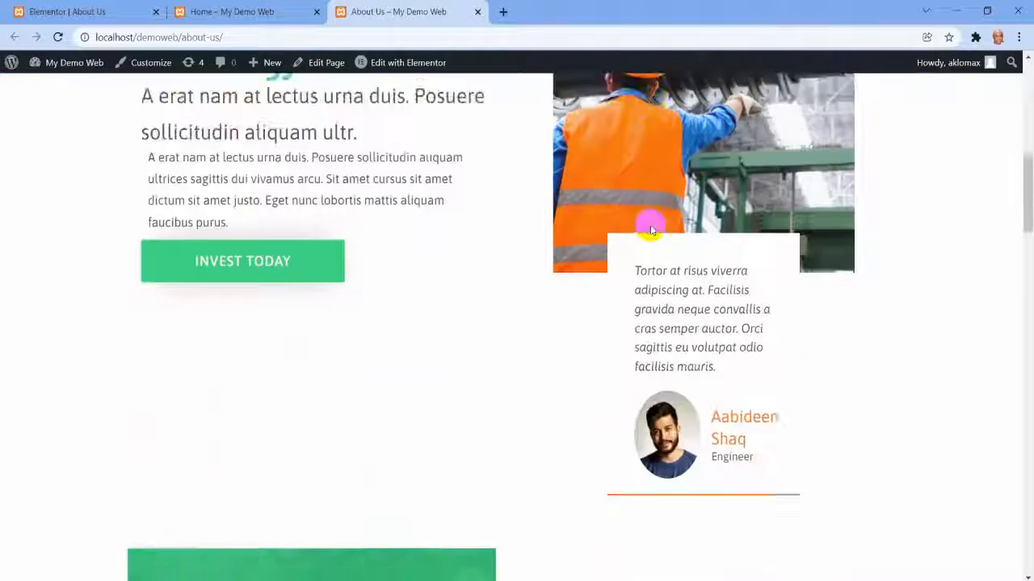
{"action": "scroll", "coordinate": [651, 230], "scroll_direction": "down", "scroll_amount": 15}
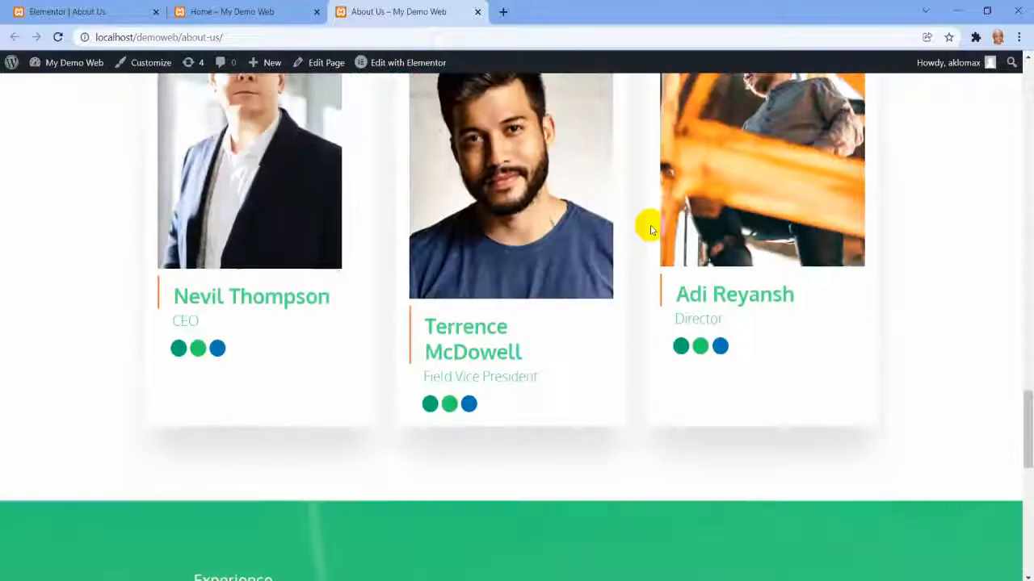
{"action": "scroll", "coordinate": [652, 315], "scroll_direction": "up", "scroll_amount": 15}
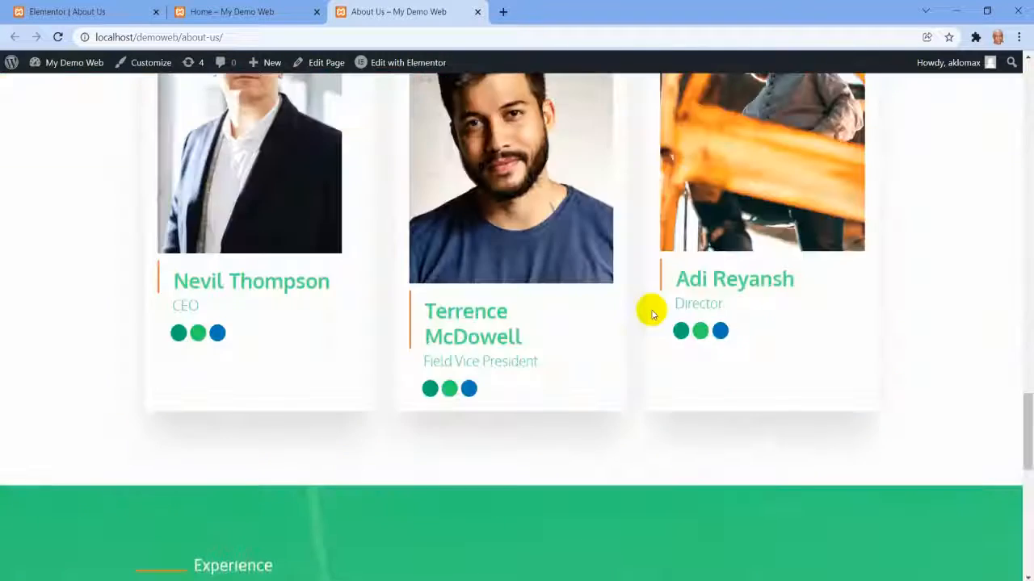
{"action": "scroll", "coordinate": [652, 315], "scroll_direction": "up", "scroll_amount": 15}
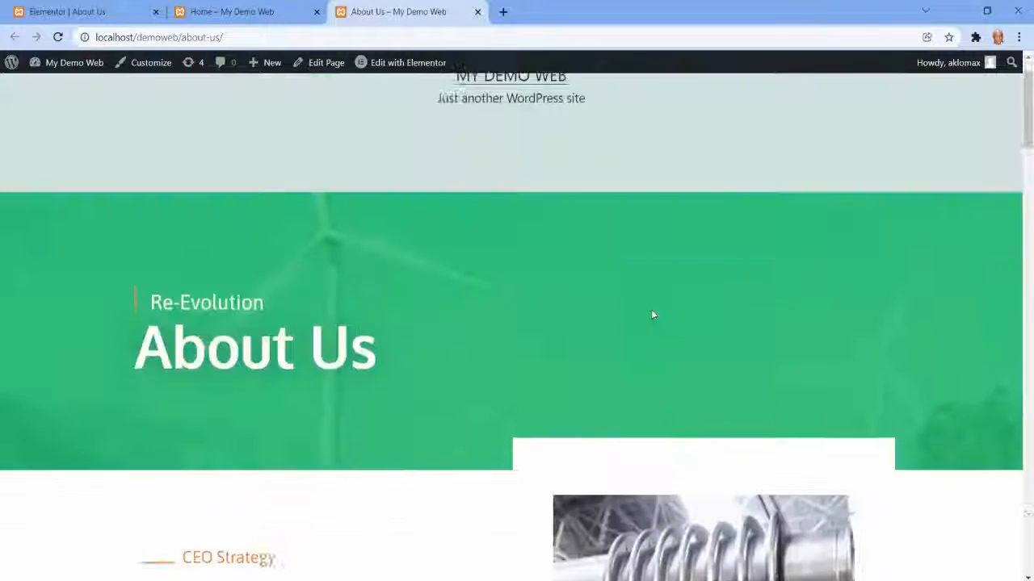